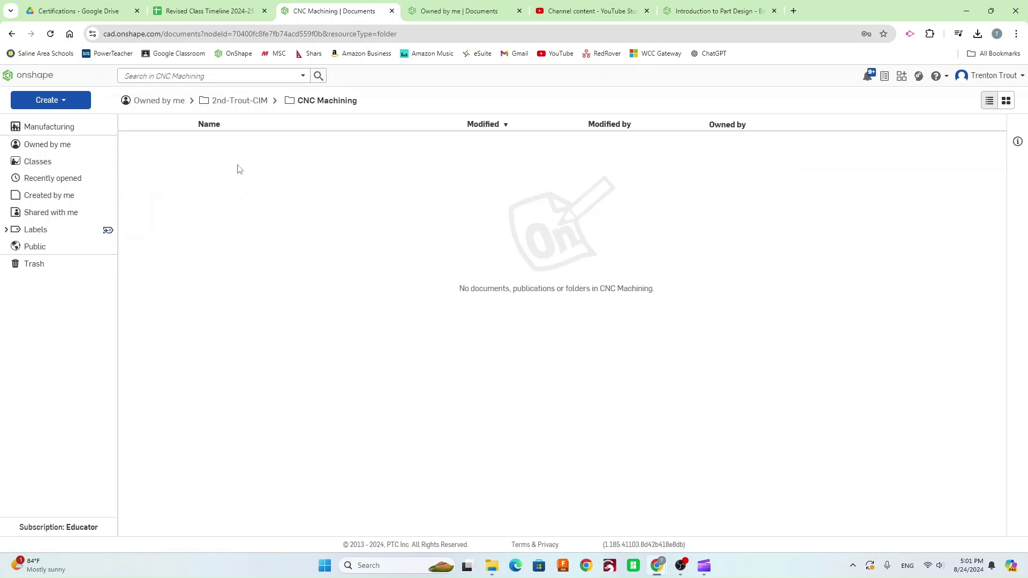
Create a new document named 'Gear Holder' in the CNC Machining folder.
click(56, 100)
click(57, 118)
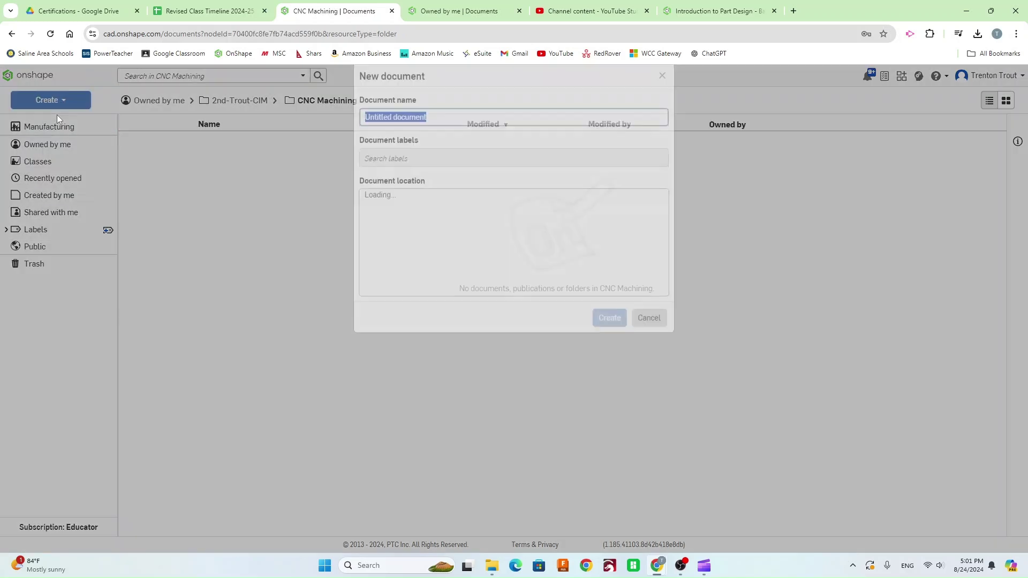
text(Gea)
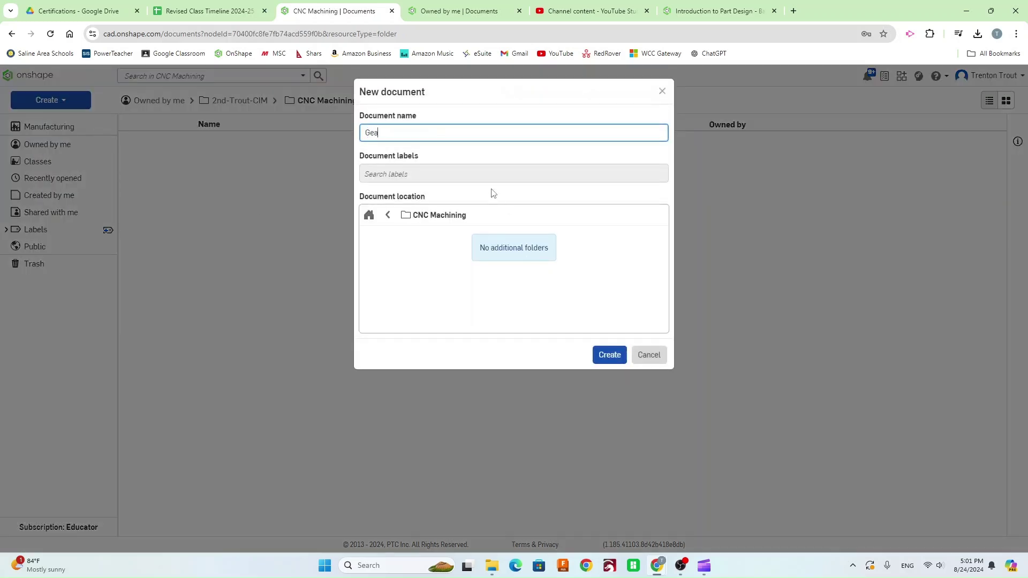
text(r Holder)
click(609, 354)
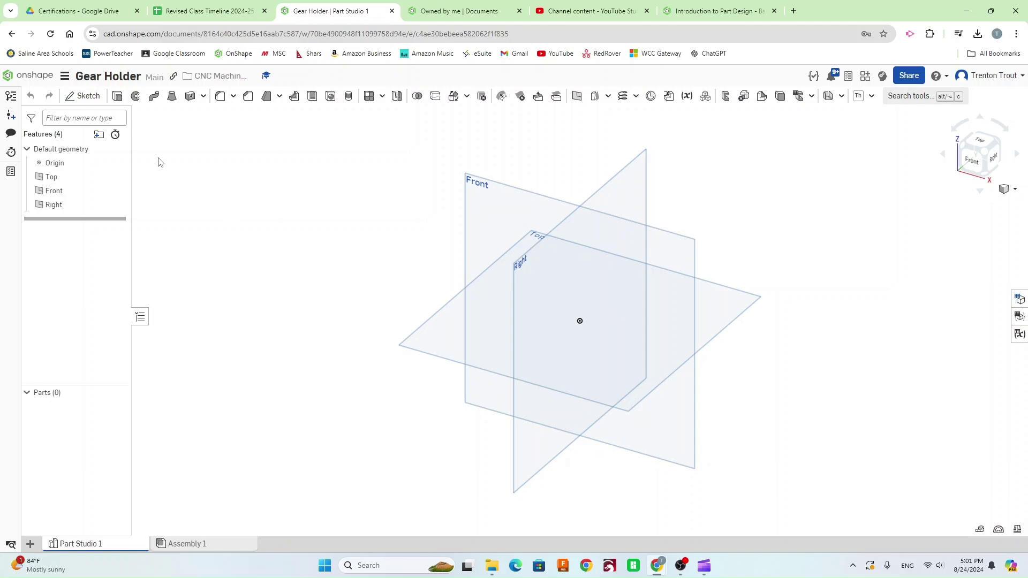
Start a sketch on the Top plane, viewed normal to it, with reference planes hidden.
click(82, 95)
click(444, 334)
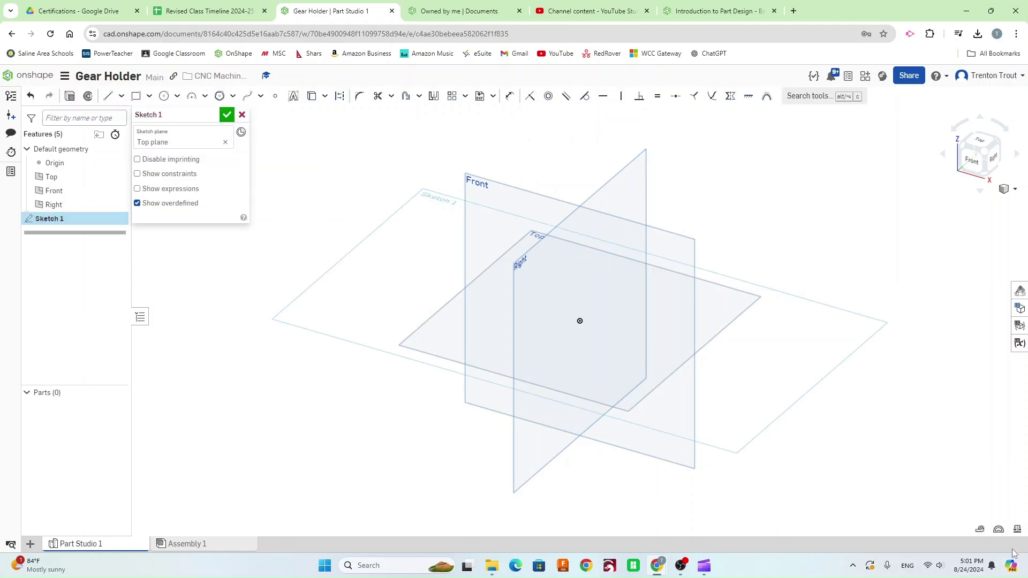
key(n)
key(p)
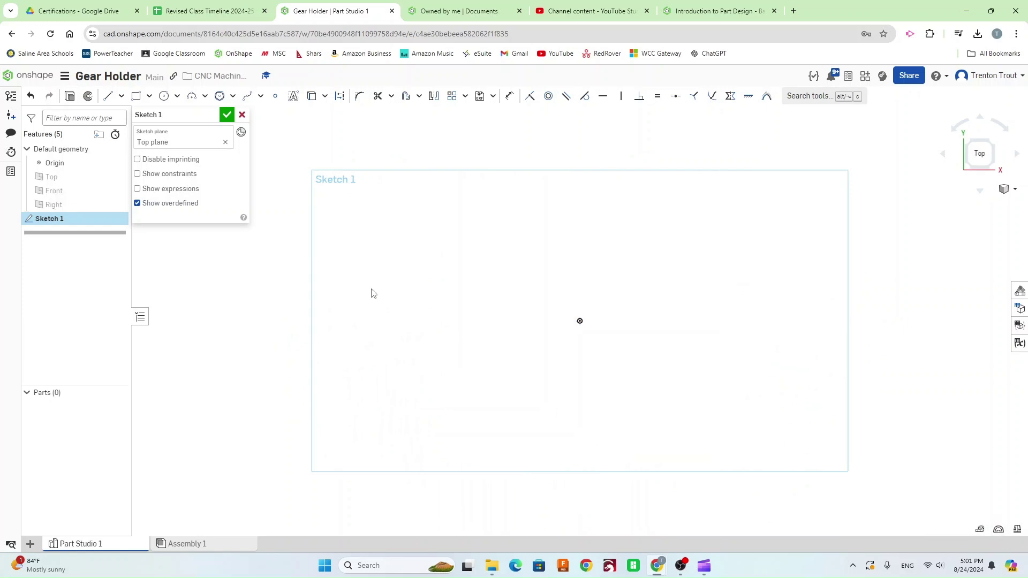
Draw three concentric centre-point circles (inner, middle and outer) at the origin.
click(166, 101)
click(580, 320)
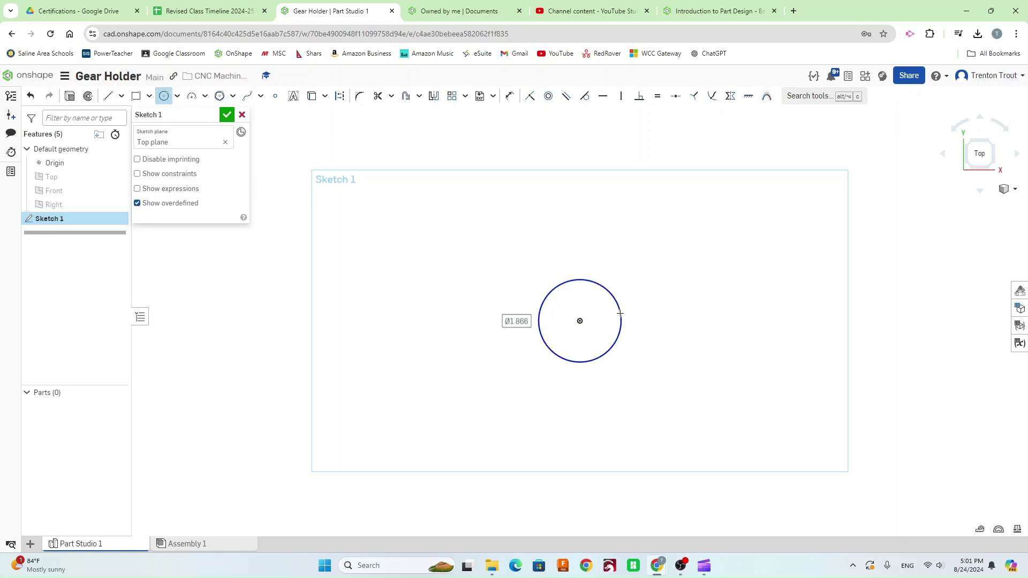
click(620, 314)
click(579, 321)
click(645, 287)
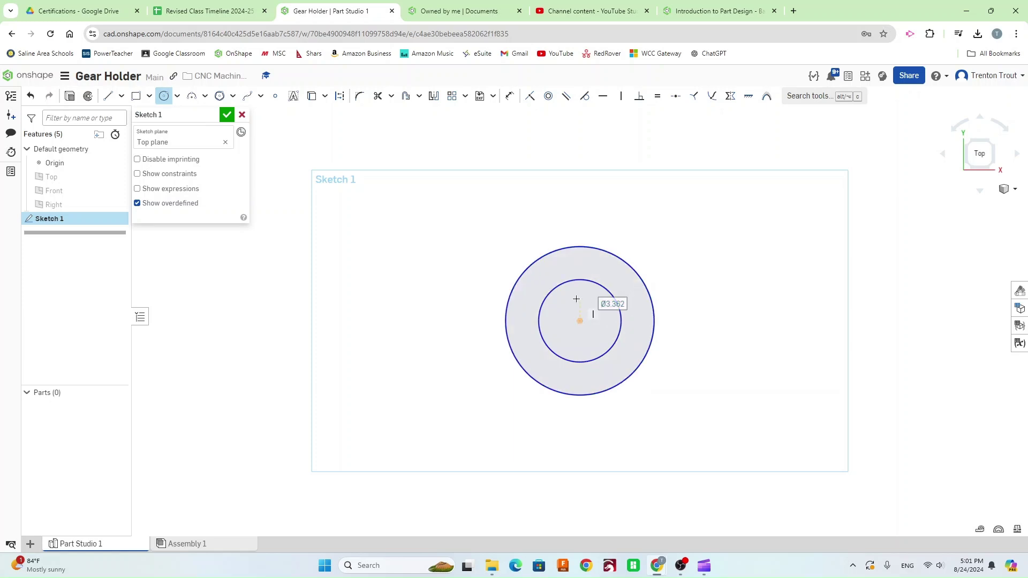
click(579, 321)
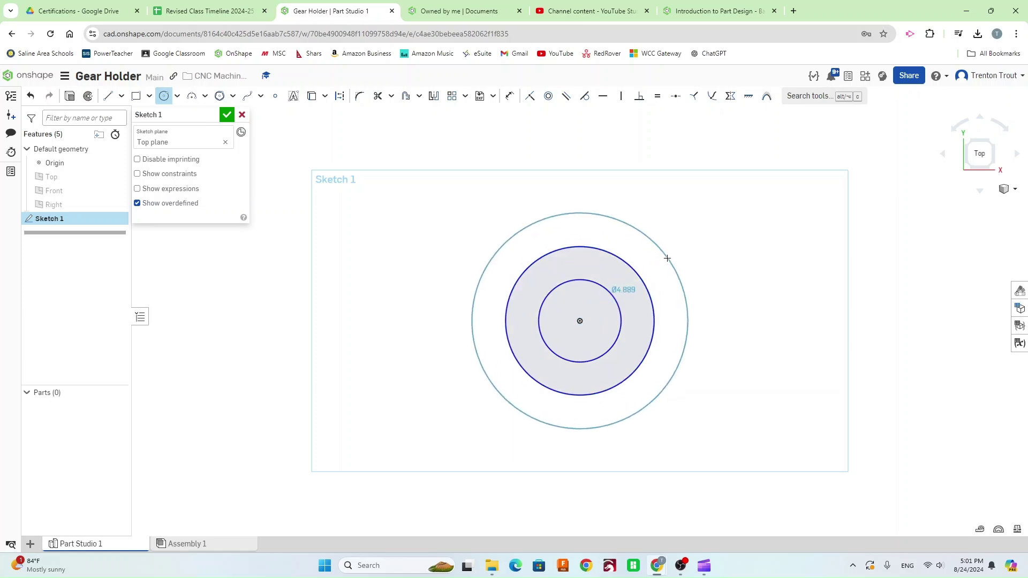
click(667, 258)
Add the upper-left and upper-right hole circles on the rim, each with an inner circle.
click(512, 236)
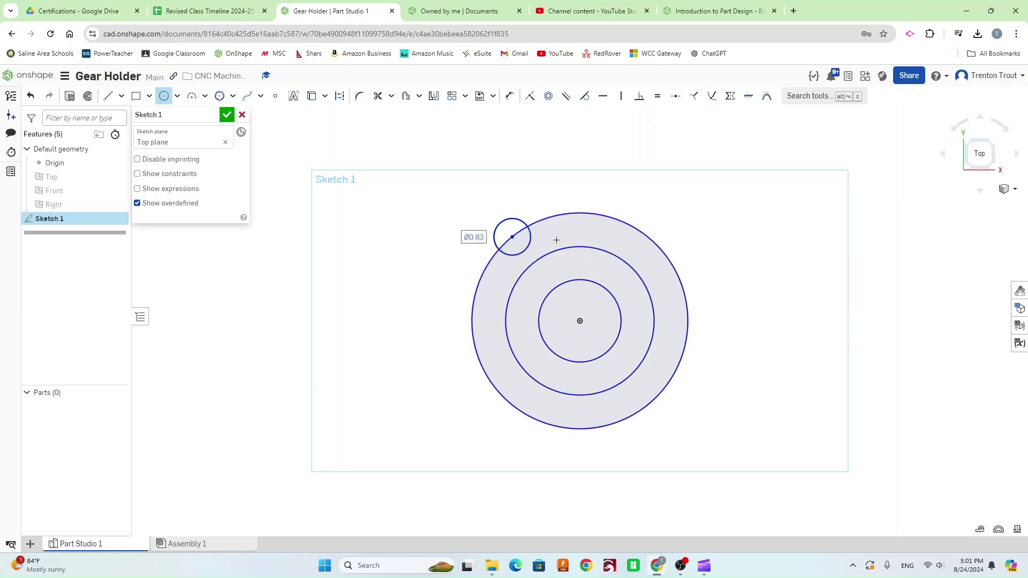
click(512, 236)
click(520, 240)
click(649, 236)
click(670, 229)
click(647, 237)
click(657, 234)
Add the lower-right, lower-left and top hole circles on the rim, with inner circles.
click(652, 401)
click(671, 411)
click(652, 401)
click(662, 407)
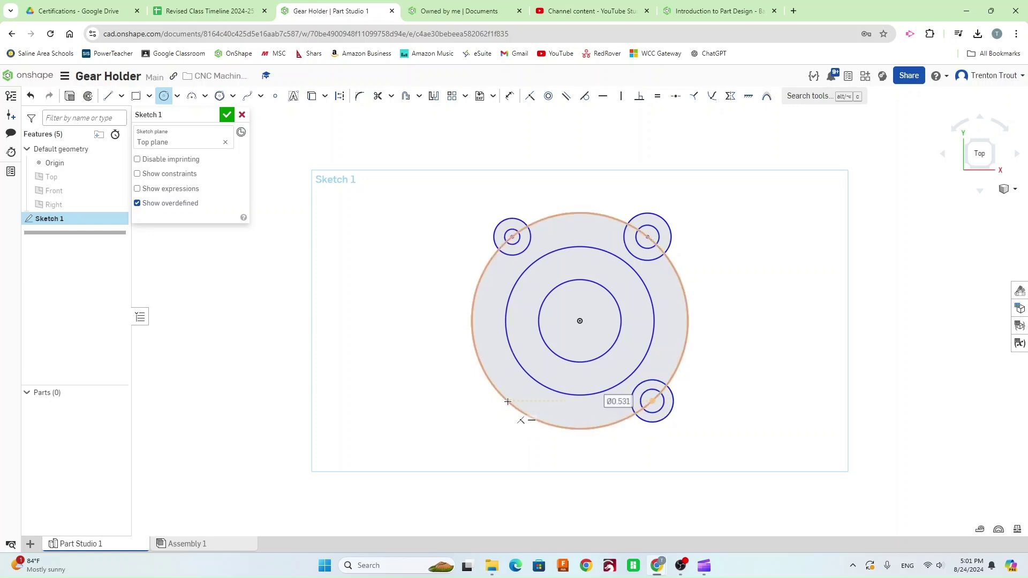
click(502, 396)
click(484, 416)
click(501, 397)
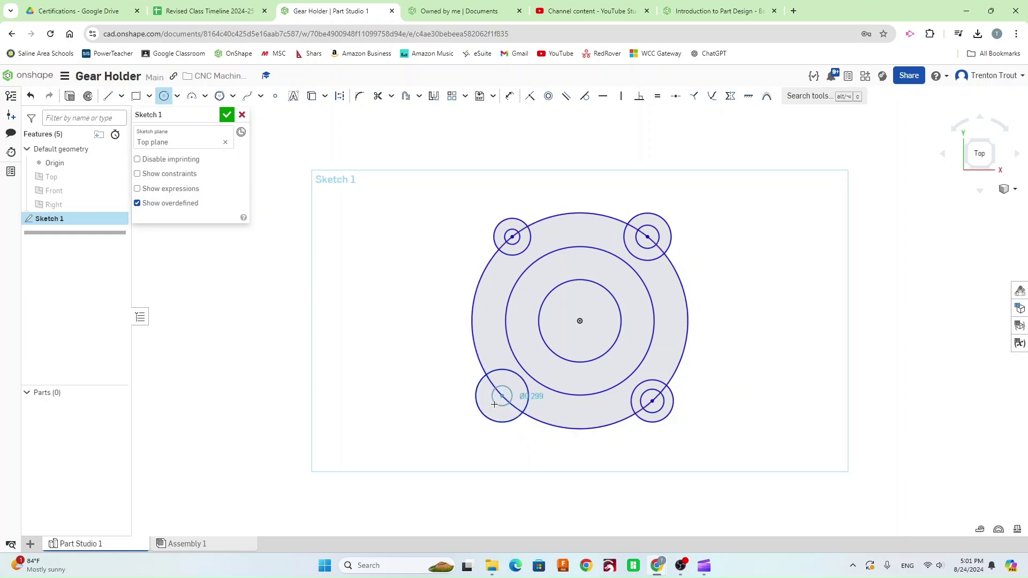
click(580, 230)
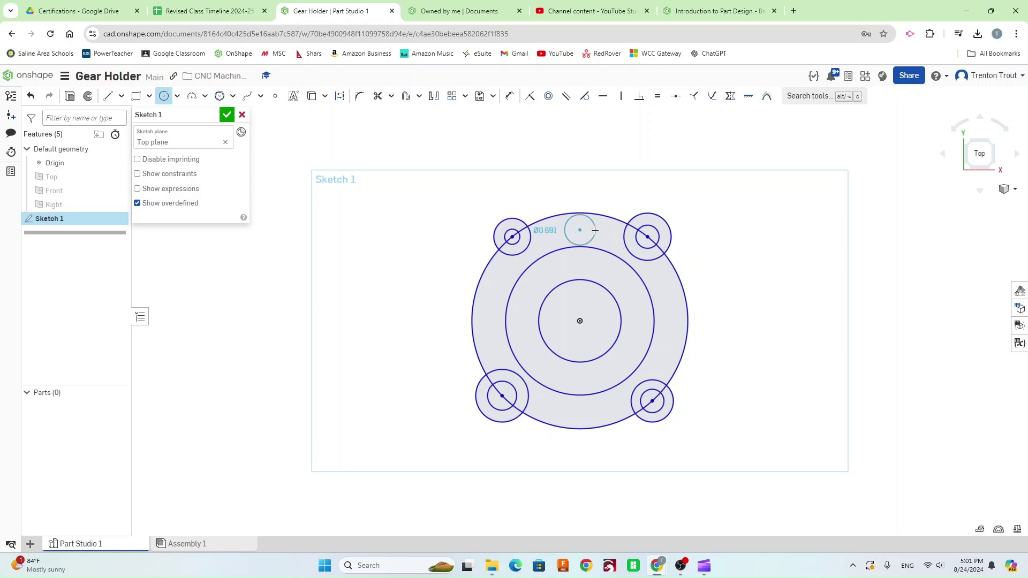
click(602, 232)
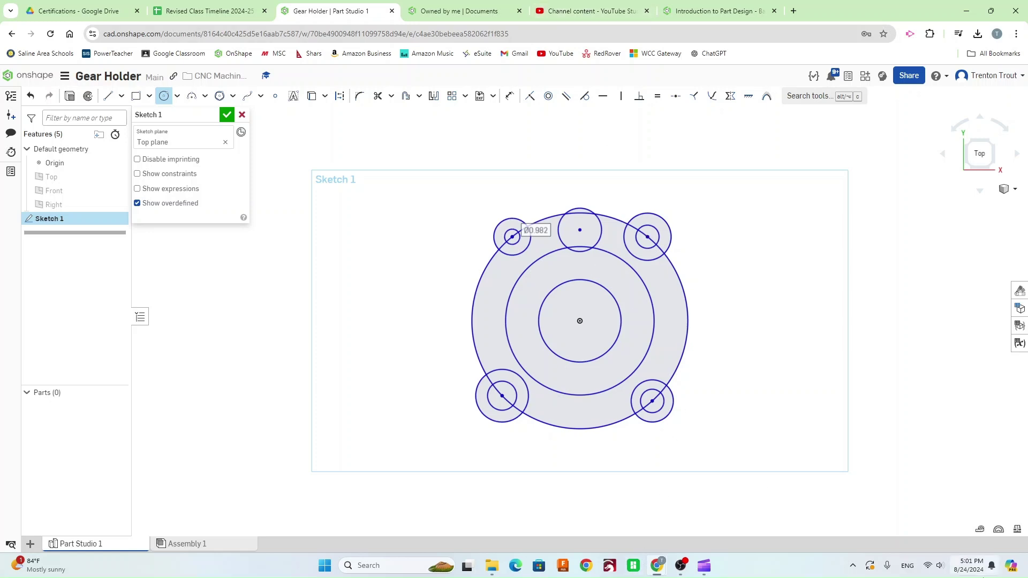
Dimension the inner and middle concentric circles to Ø0.75 and Ø1.5.
key(u)
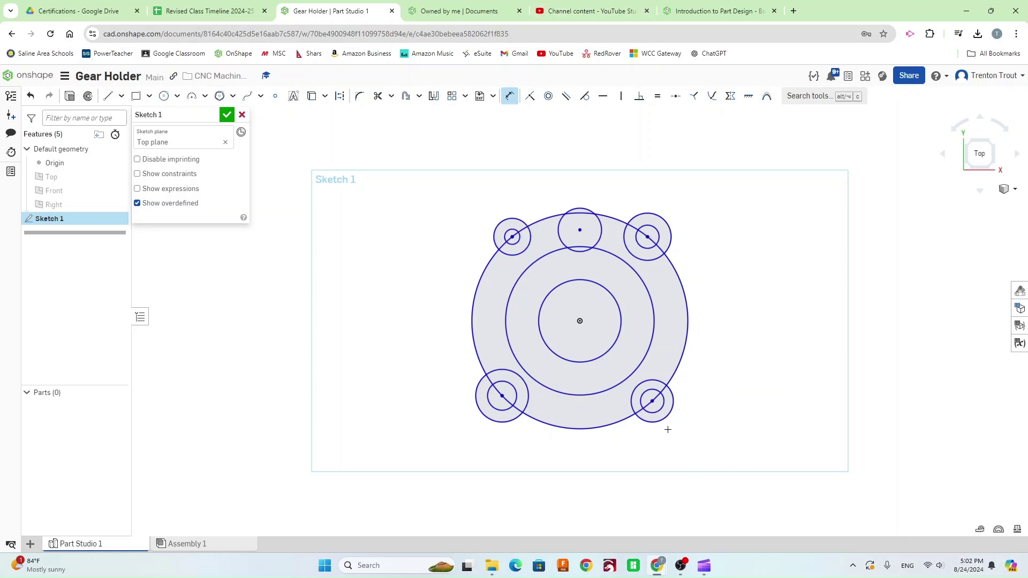
click(622, 317)
click(741, 315)
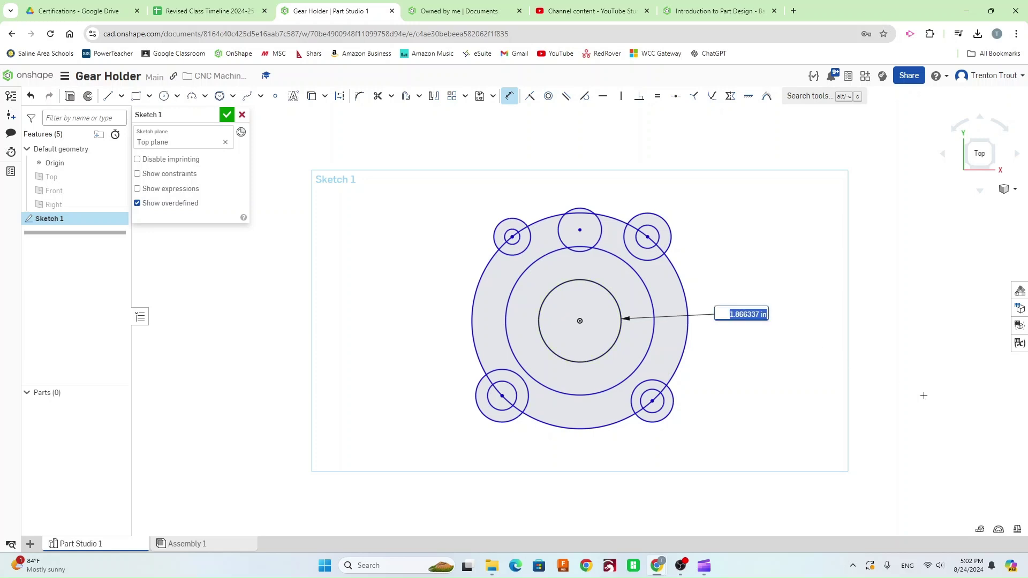
text(.75)
key(Return)
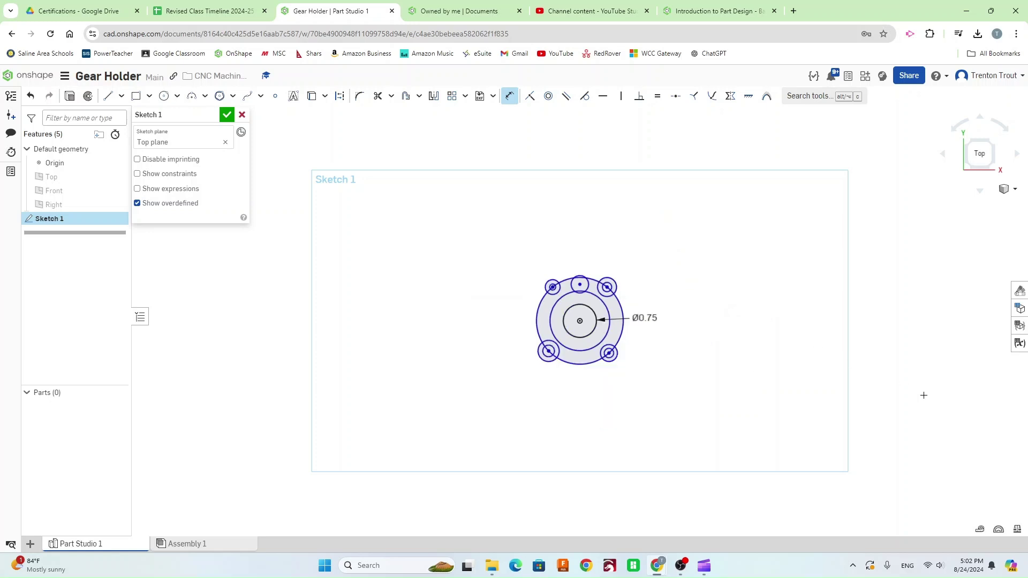
scroll(635, 345, up, 5)
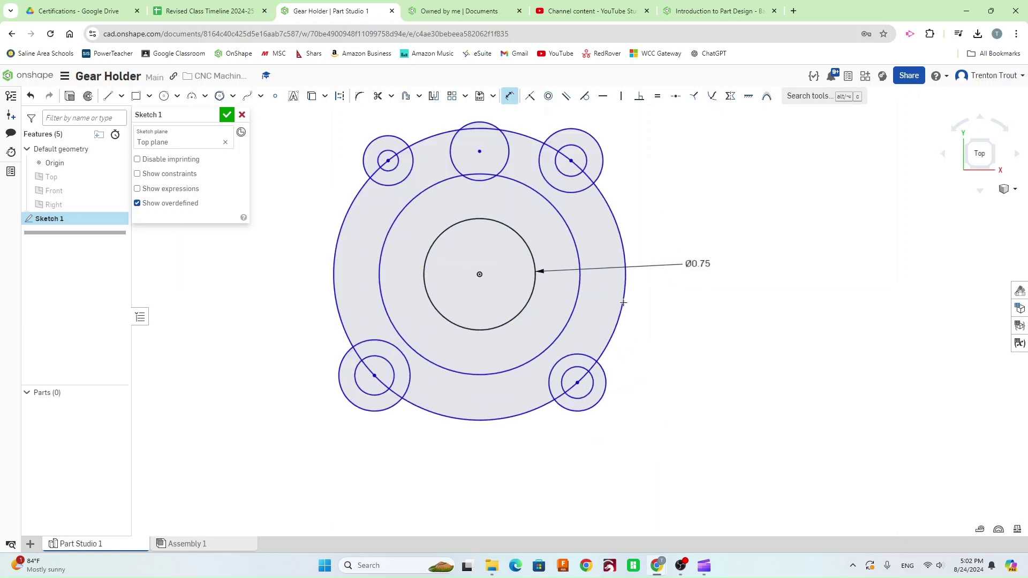
click(624, 318)
click(752, 369)
text(1.5)
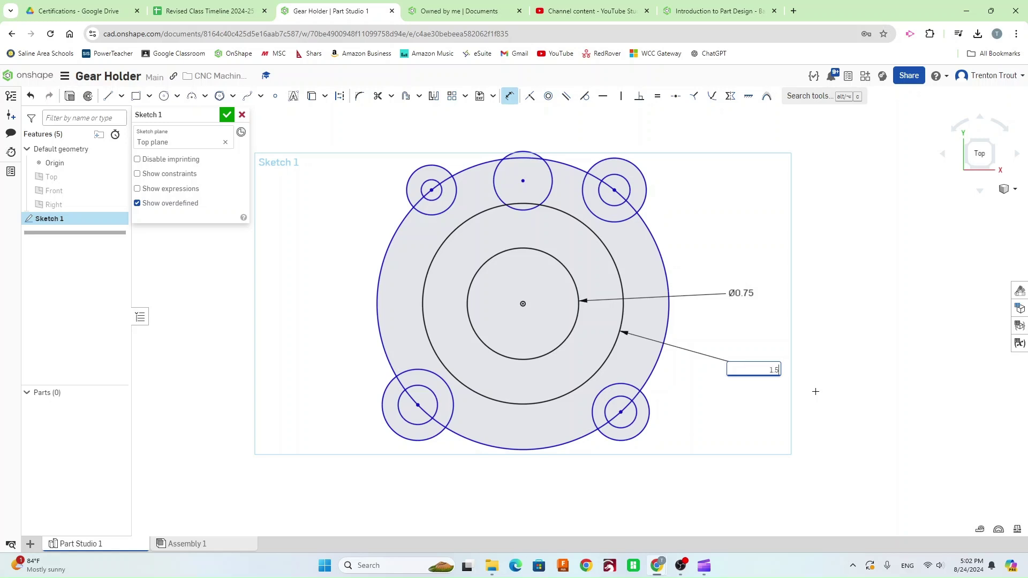
key(Return)
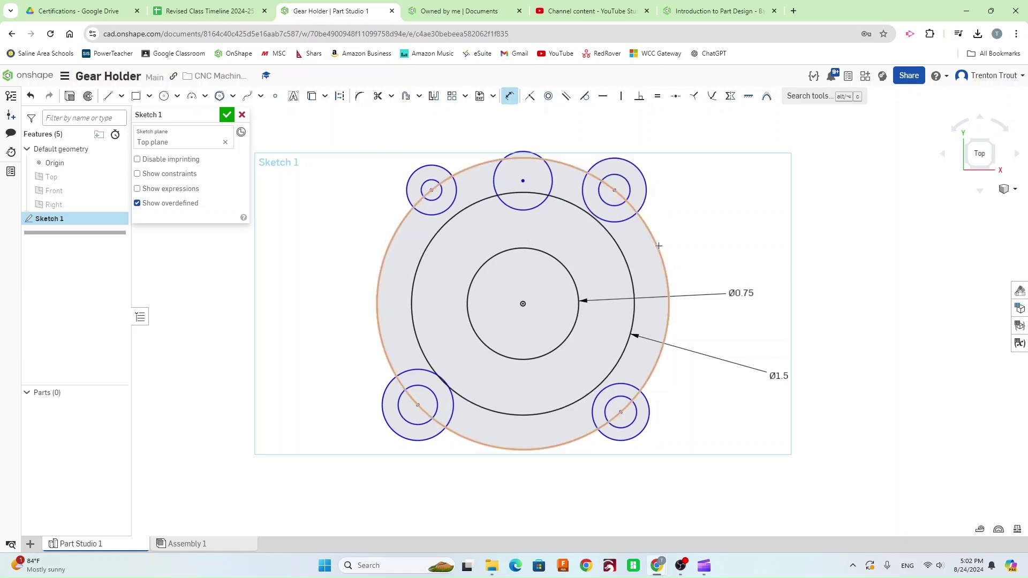
Dimension the top hole circle to Ø0.376 (.188*2) and the outer circle to Ø2.
click(549, 180)
click(592, 124)
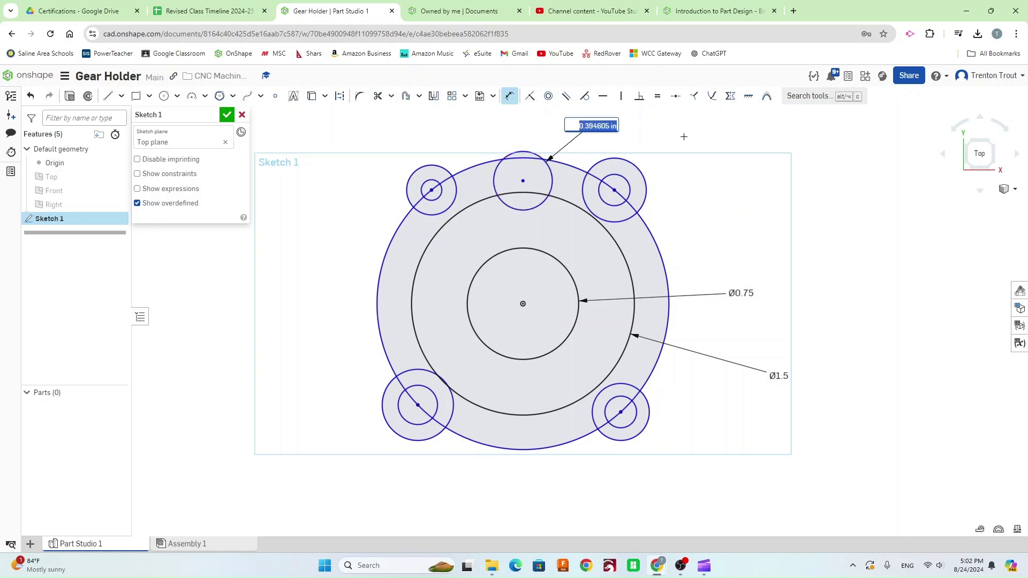
key(BackSpace)
text(.188*2)
key(Return)
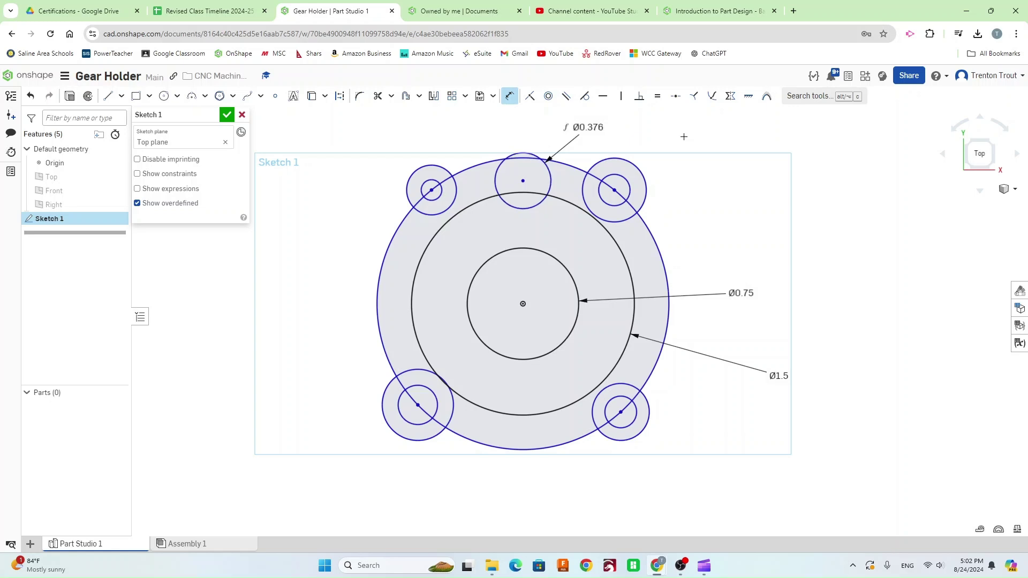
click(662, 253)
click(725, 236)
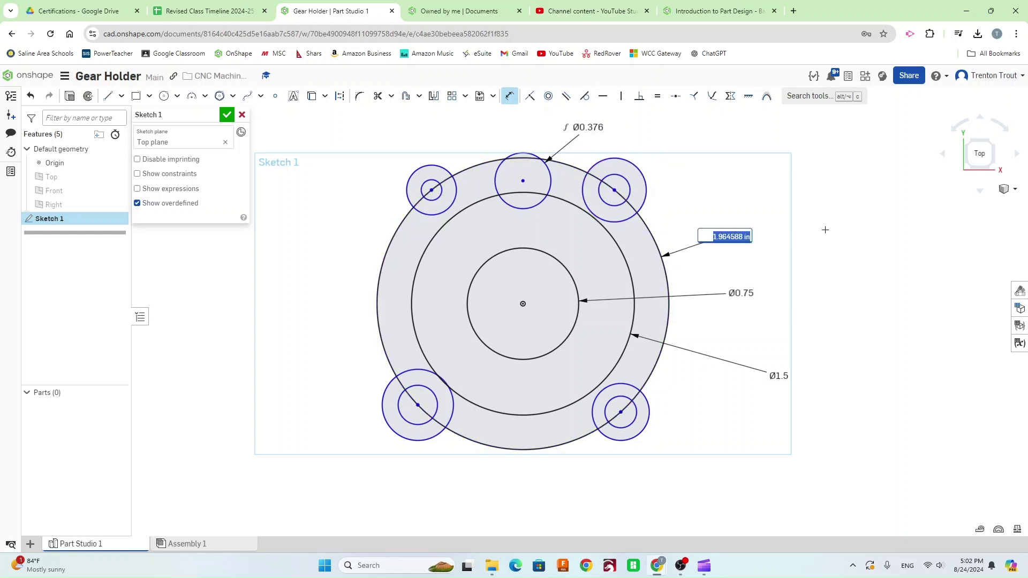
text(2)
key(Return)
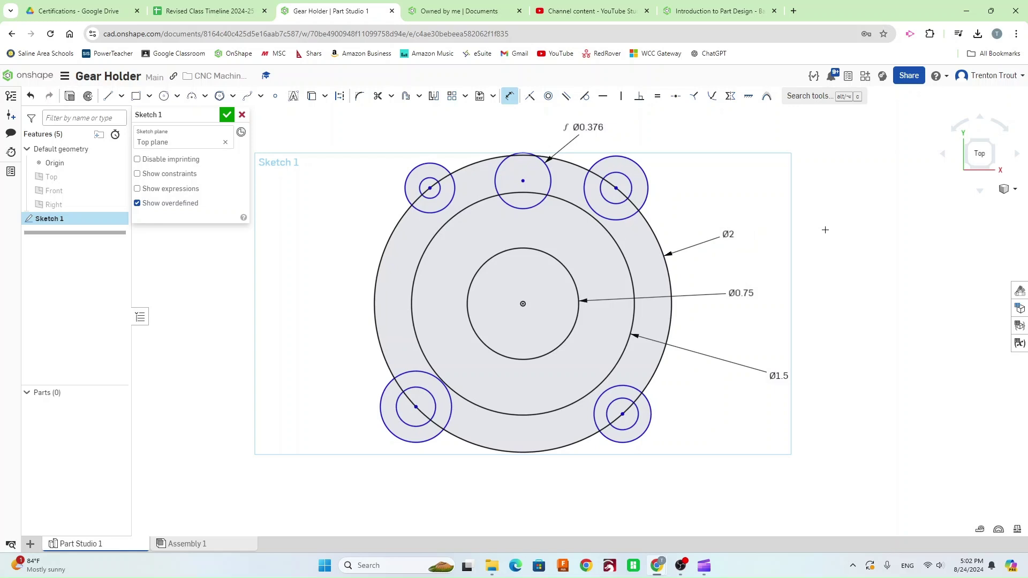
click(647, 182)
click(699, 180)
Set the upper-right hole circle to Ø0.5 and make the other three outer hole circles equal to it.
key(BackSpace)
key(Return)
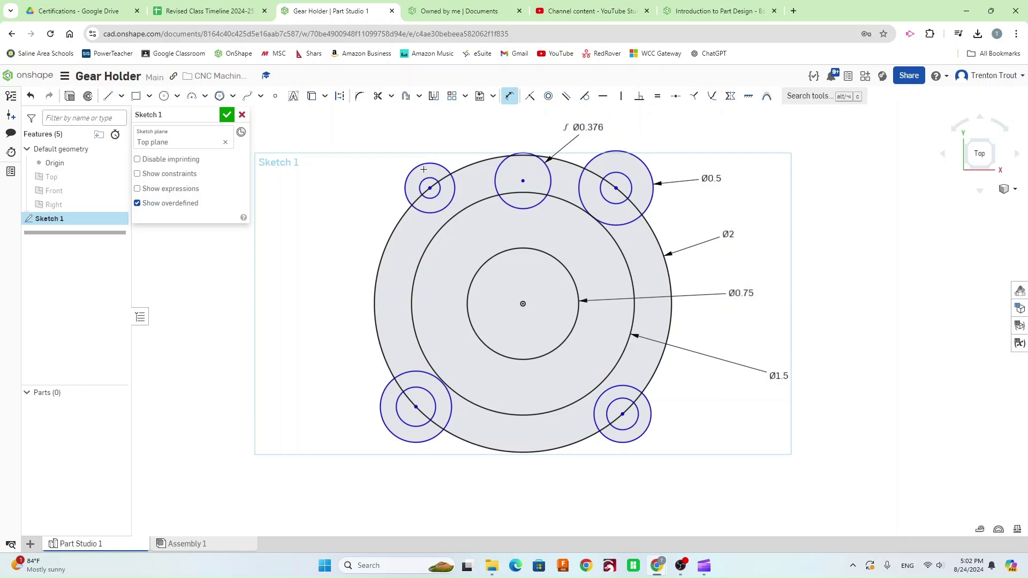
click(657, 96)
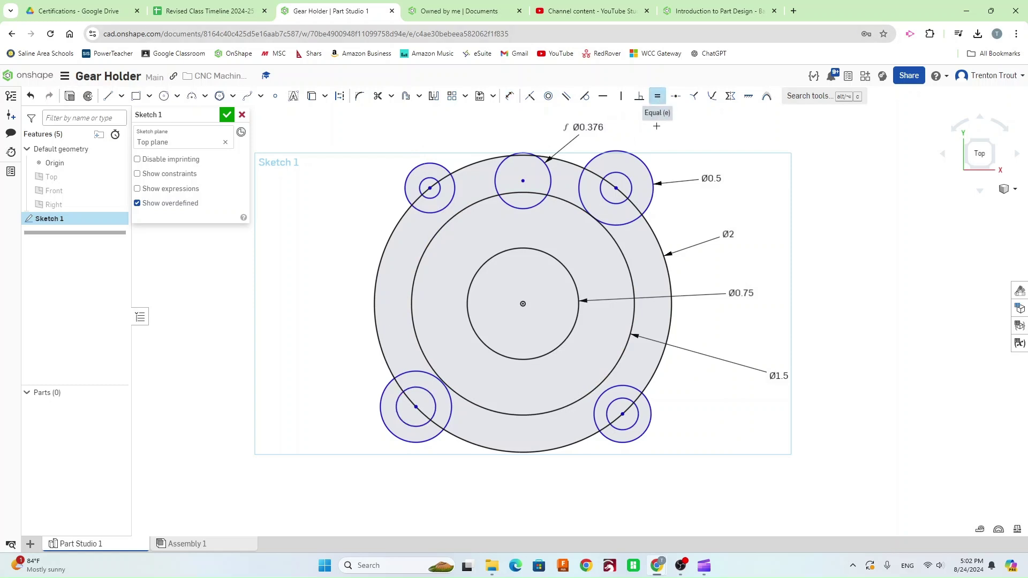
click(634, 155)
click(447, 170)
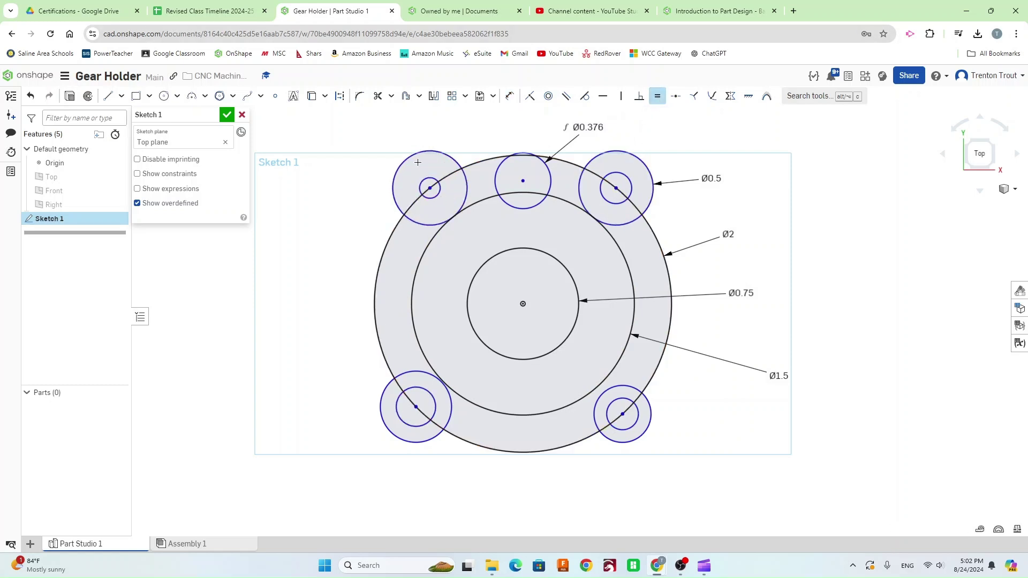
click(413, 371)
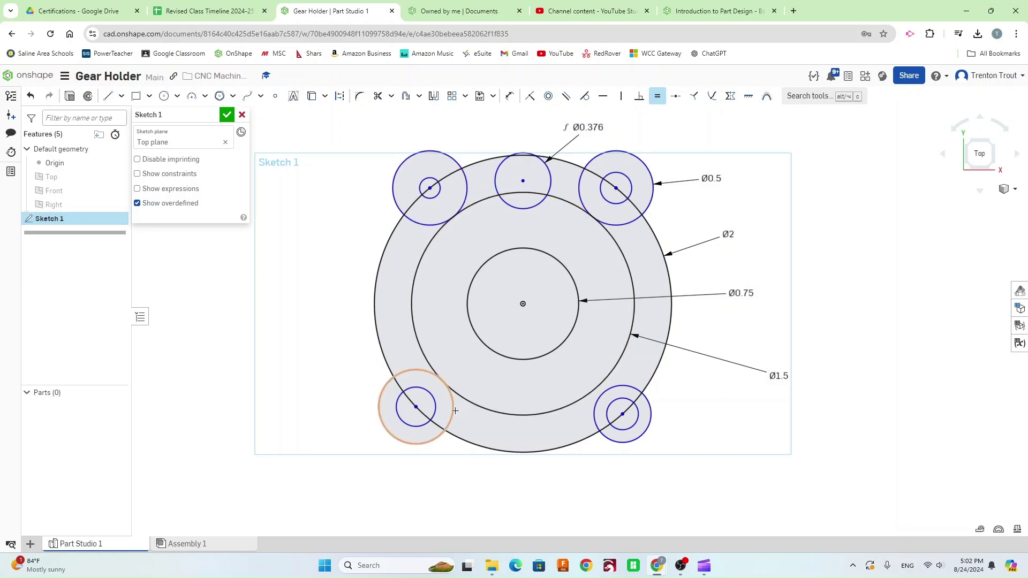
click(597, 402)
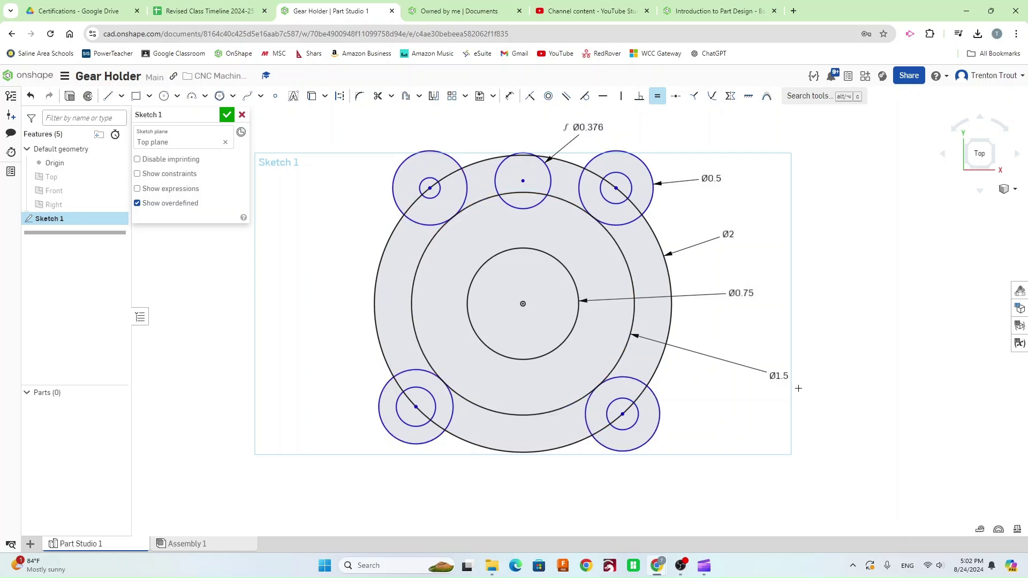
Dimension the small lower-right inner circle to Ø0.201.
key(d)
click(637, 417)
click(772, 433)
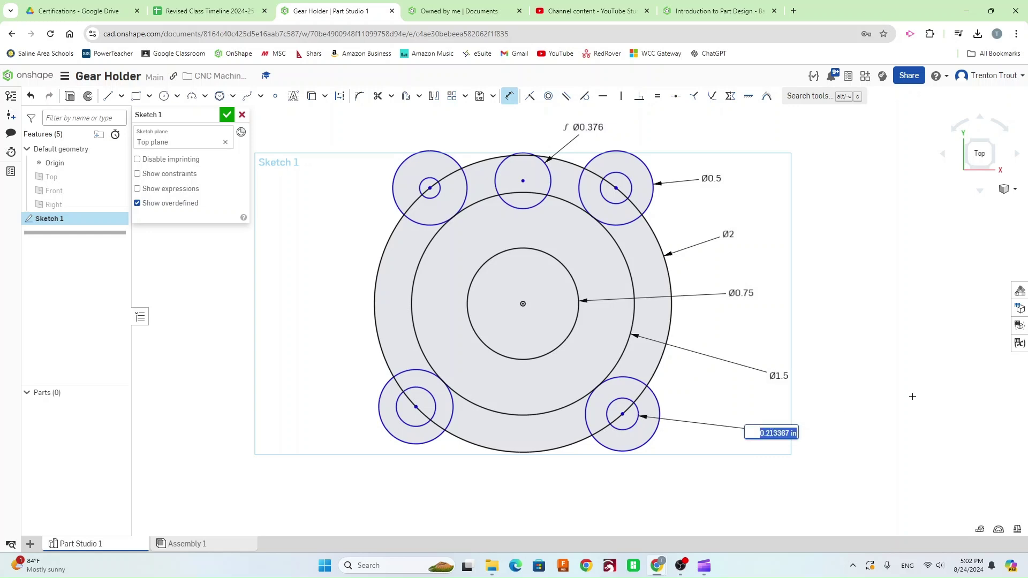
text(.201)
key(Return)
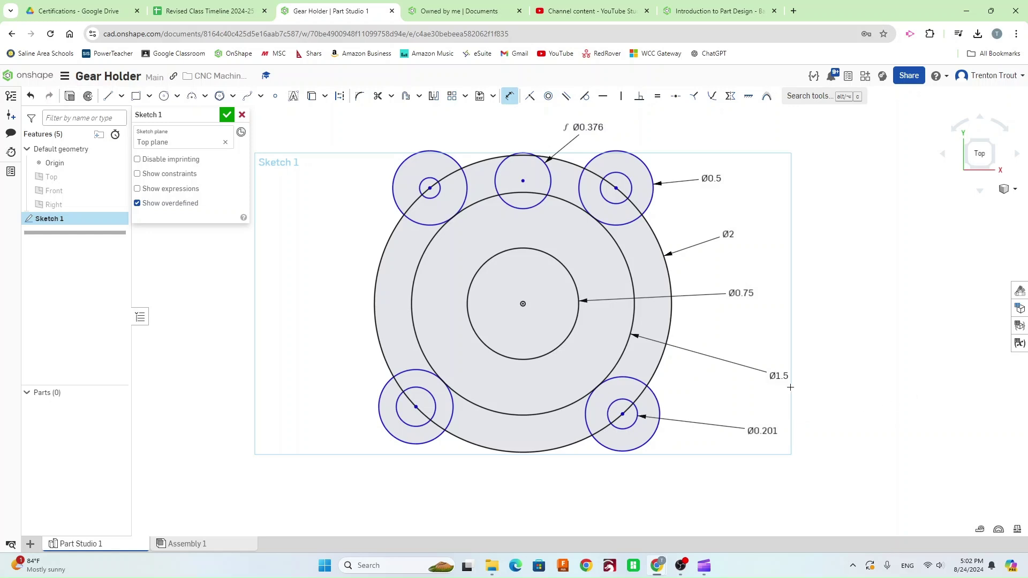
Make the lower-left, upper-left and upper-right inner circles equal to the Ø0.201 circle.
click(657, 96)
click(636, 413)
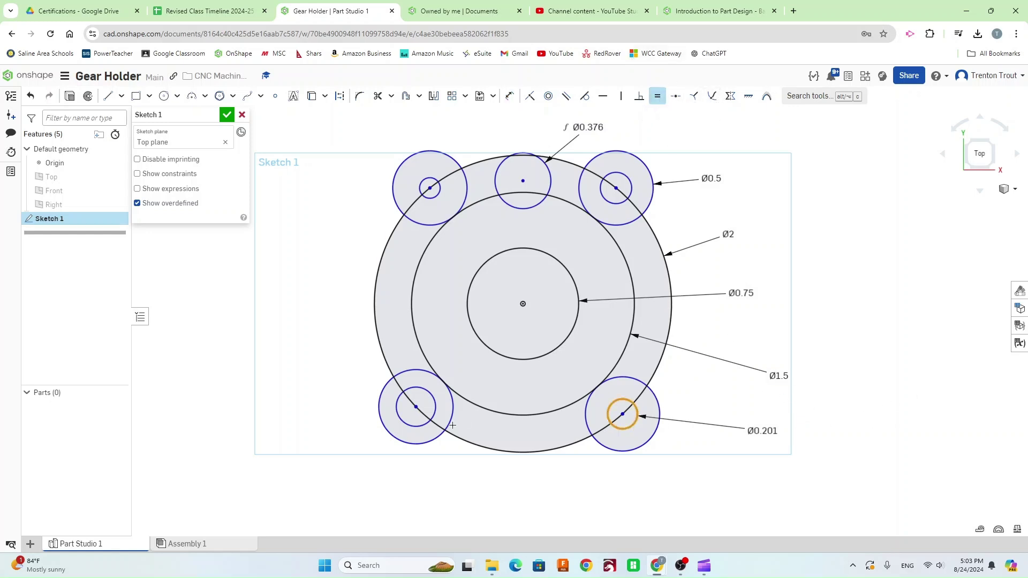
click(422, 400)
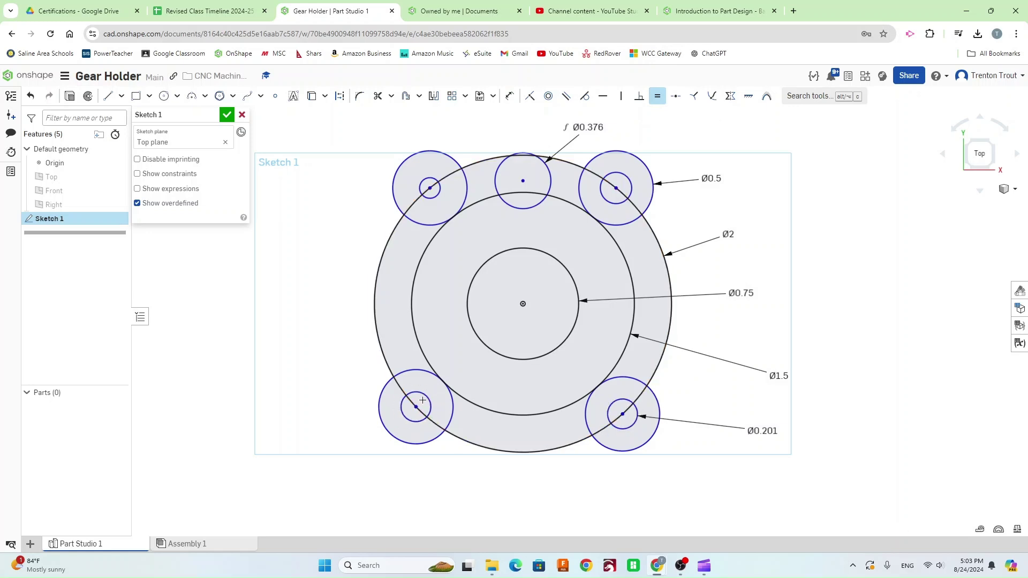
click(441, 193)
click(628, 197)
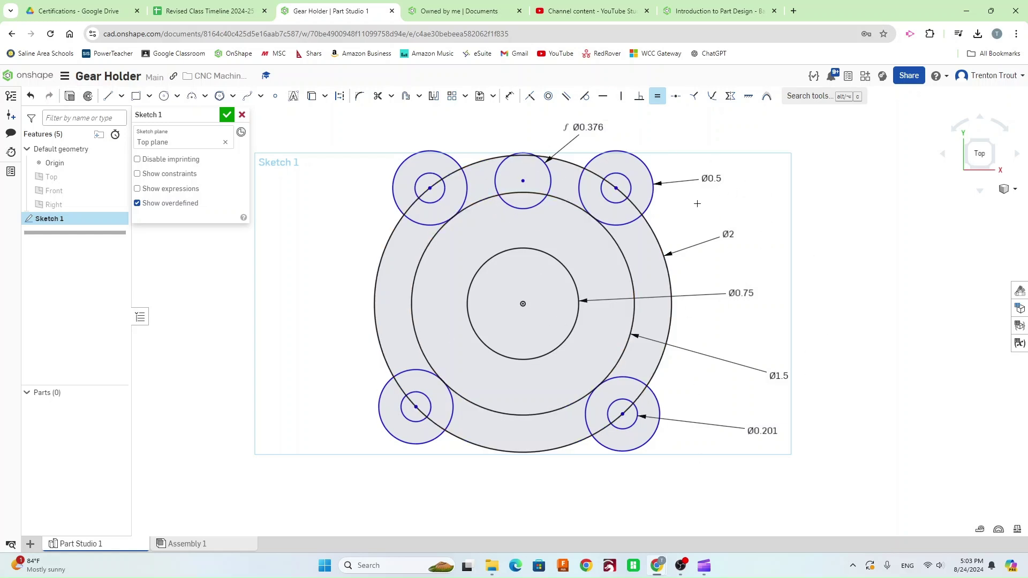
Dimension the top circle's centre 0.689 horizontally from the upper-left hole's centre.
key(d)
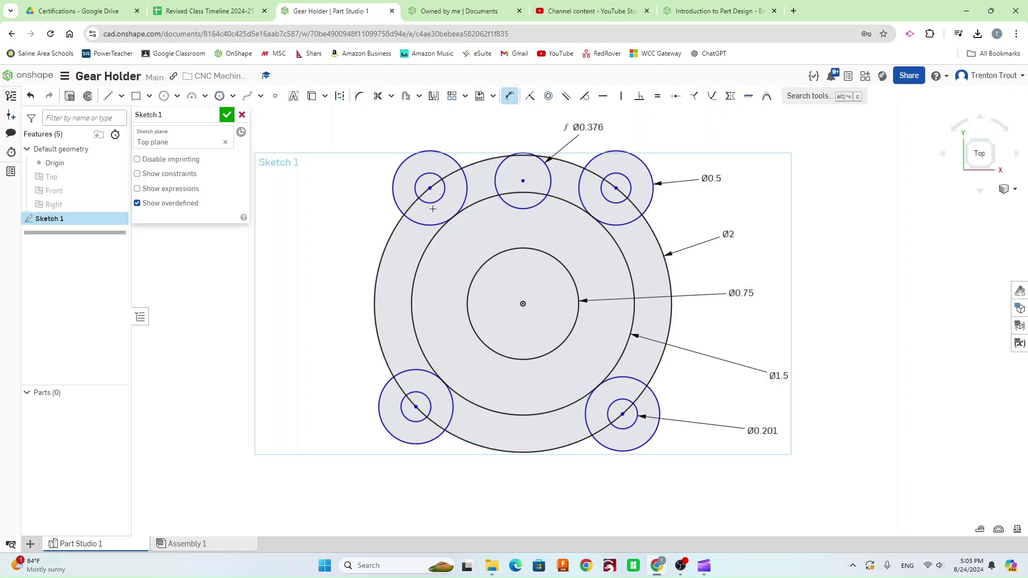
click(521, 181)
click(429, 188)
middle_drag(508, 219, 510, 318)
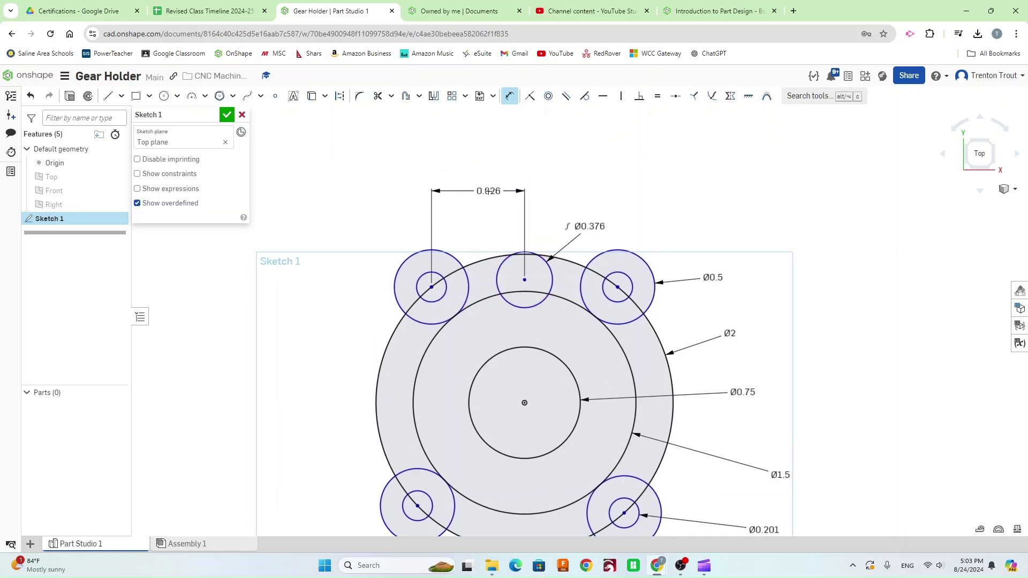
click(488, 191)
key(BackSpace)
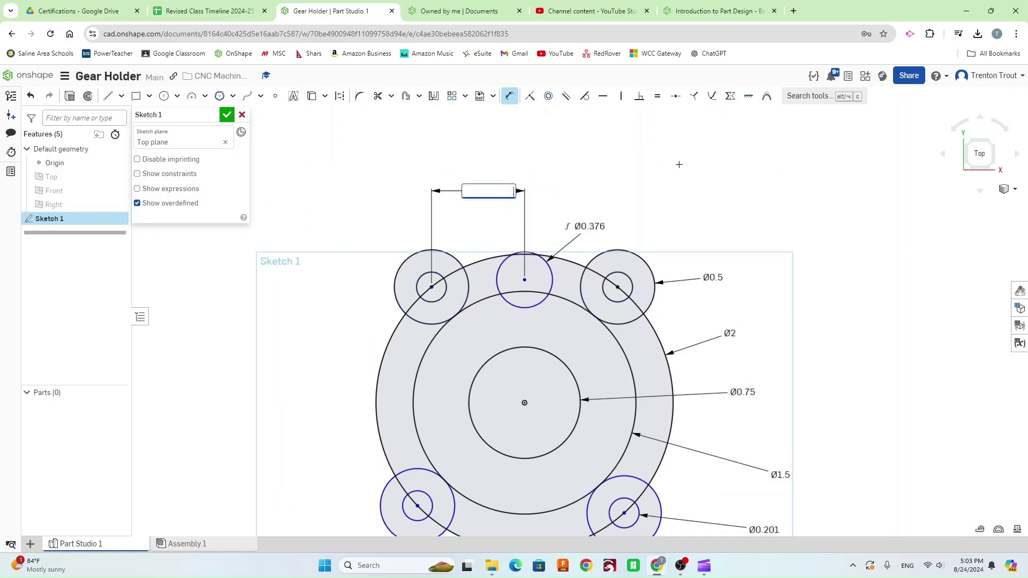
key(Return)
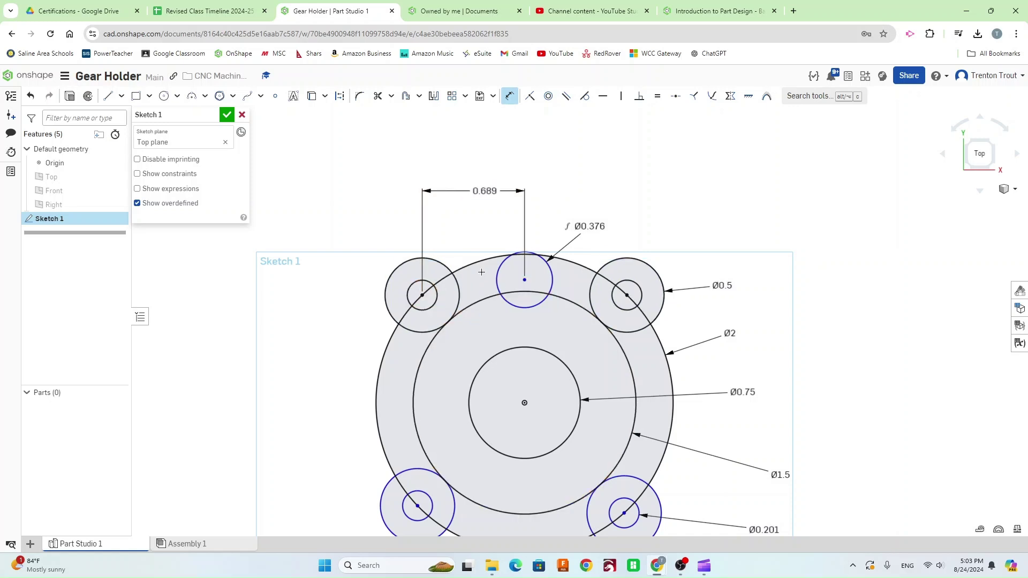
Dimension the top circle's centre 0.85 vertically above the sketch origin.
click(525, 279)
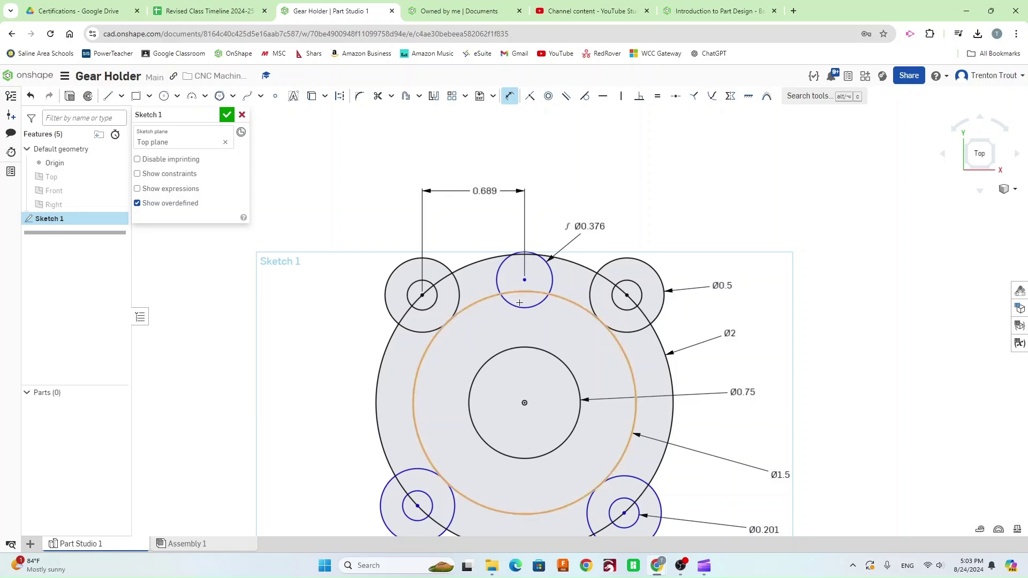
click(525, 402)
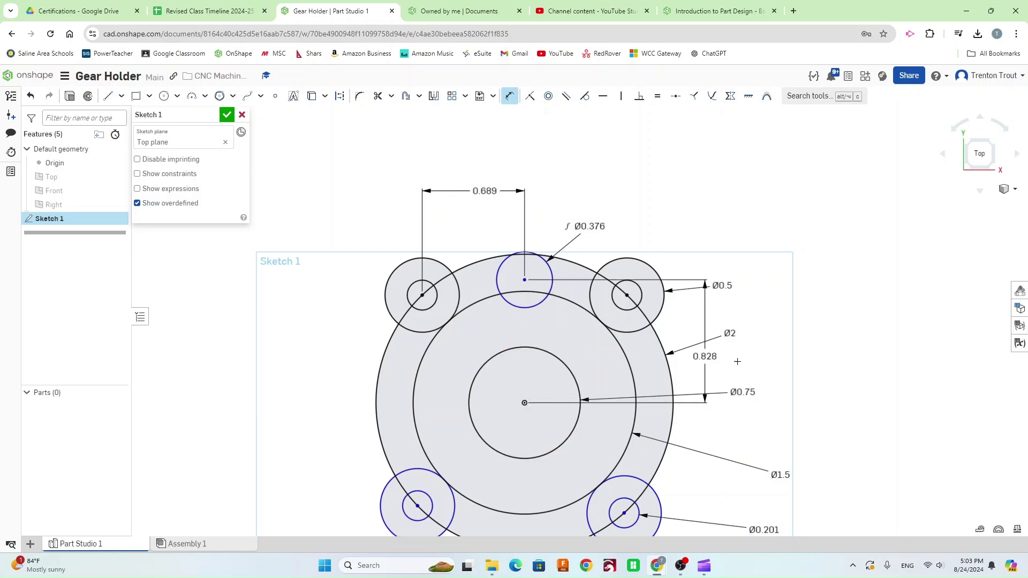
click(562, 407)
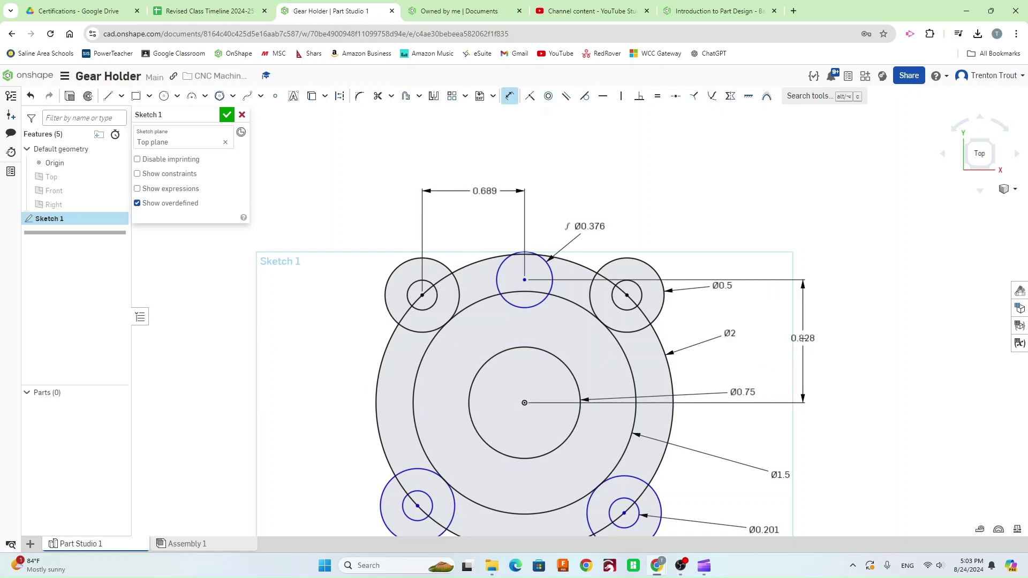
drag(803, 337, 806, 339)
double_click(806, 339)
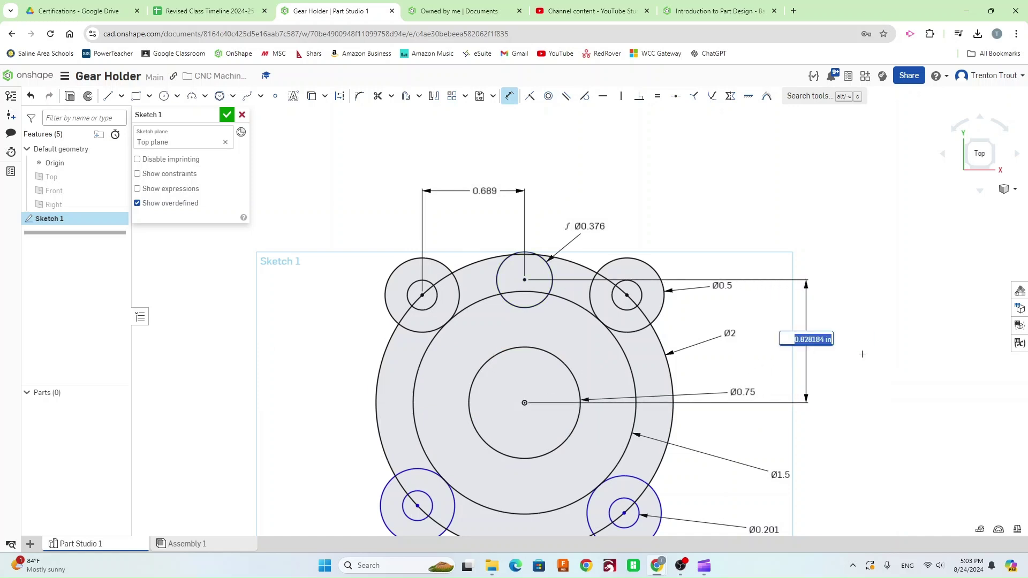
key(BackSpace)
key(Return)
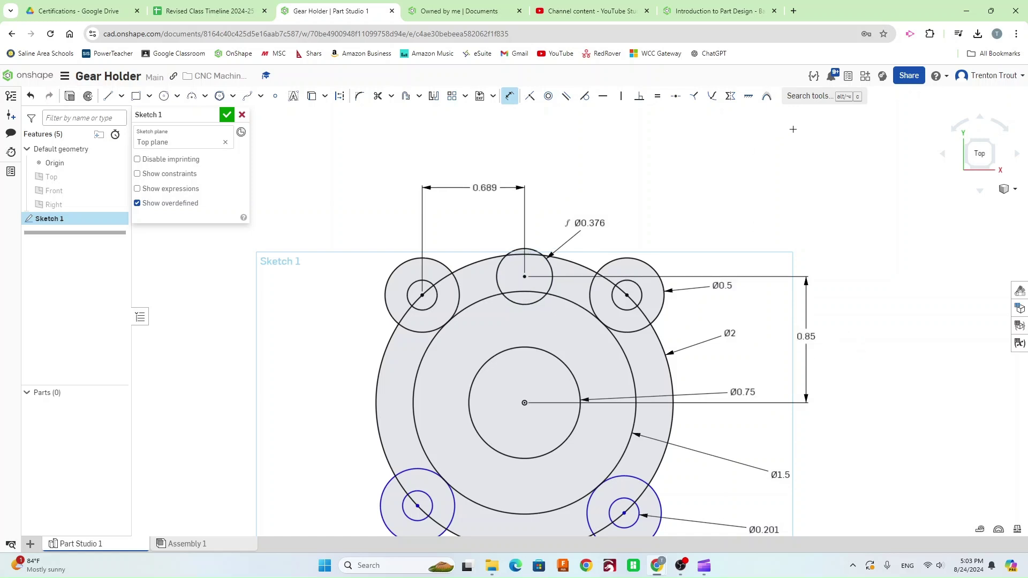
Constrain each lower hole centre vertically below the upper hole centre above it.
middle_drag(750, 212, 713, 125)
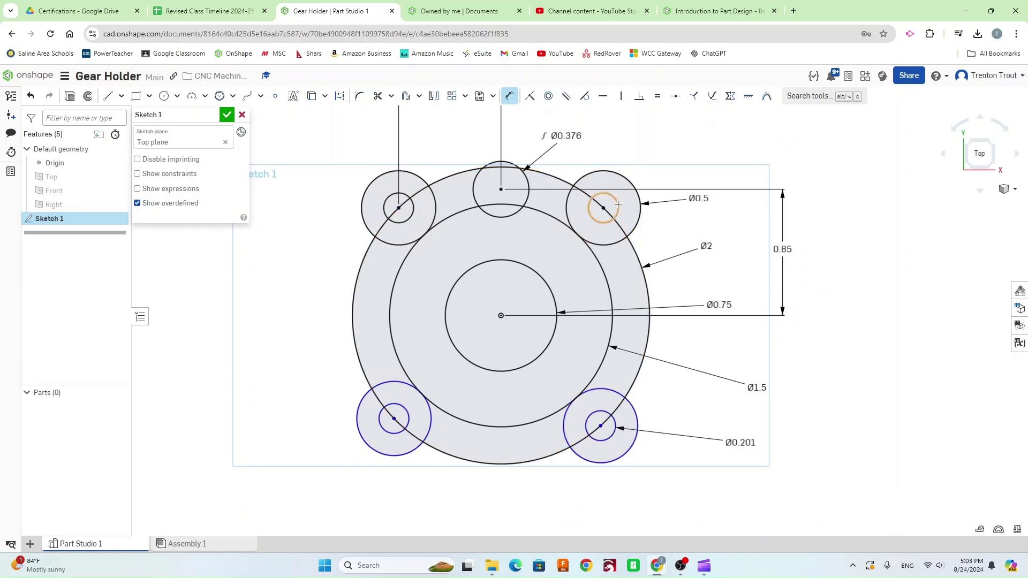
click(621, 96)
click(398, 209)
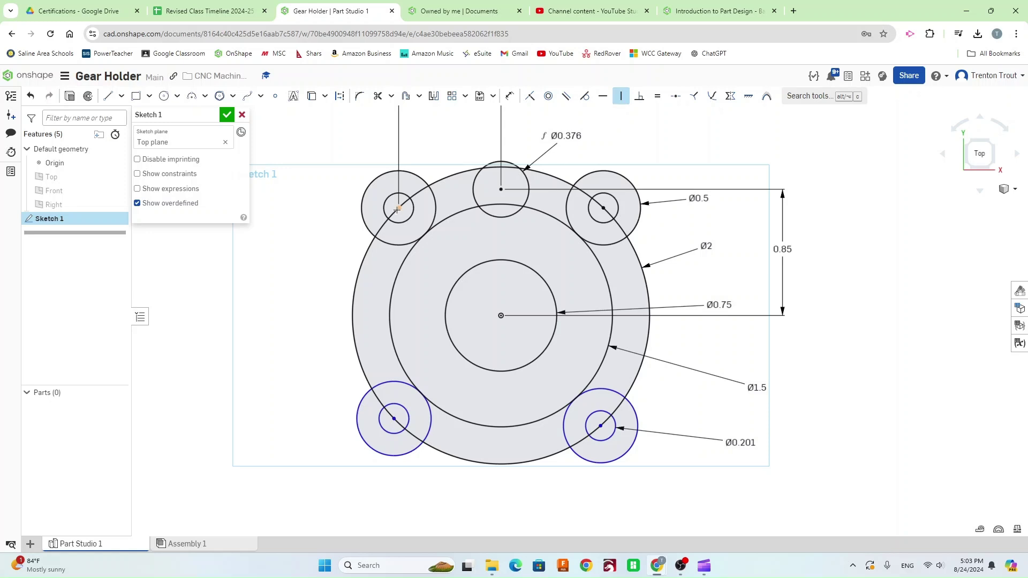
click(395, 420)
click(600, 425)
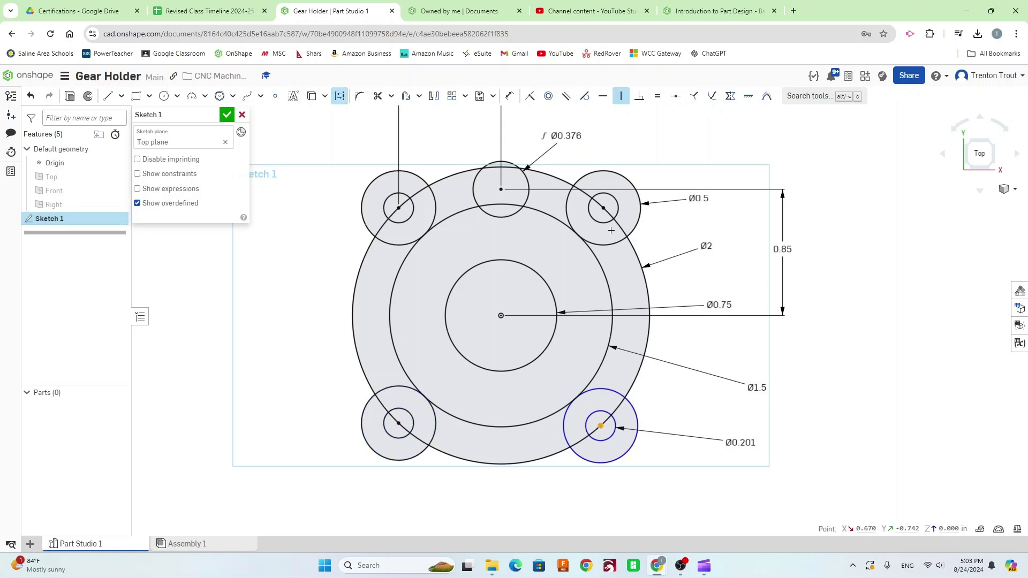
click(604, 207)
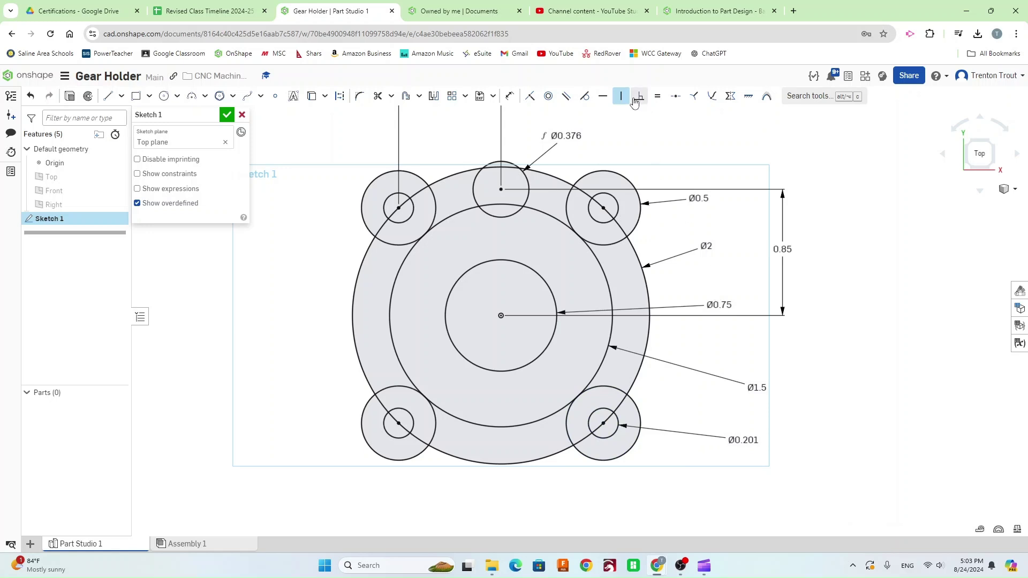
Constrain the upper-left and upper-right hole centres to be horizontally level.
click(603, 95)
click(603, 208)
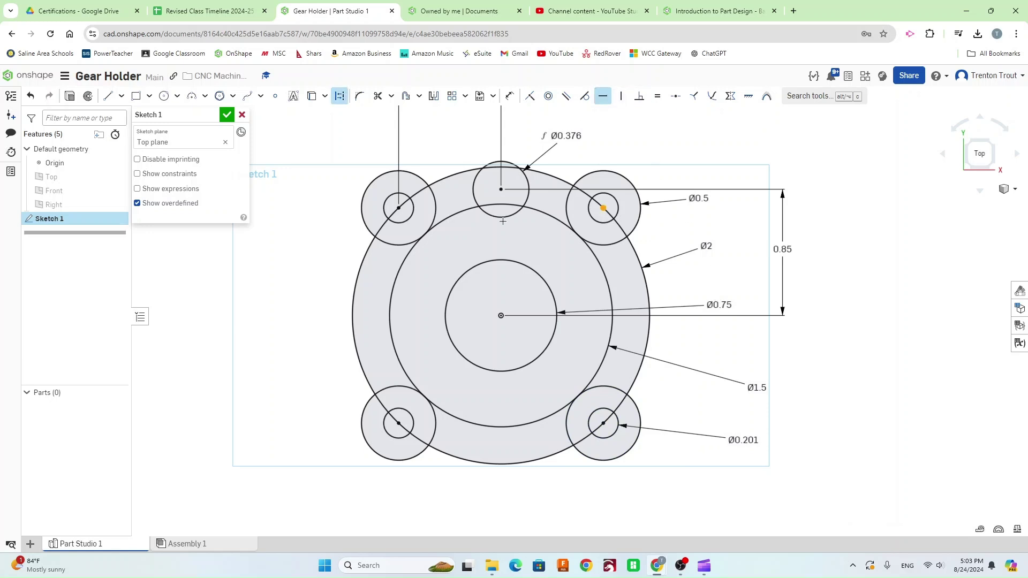
click(398, 208)
click(399, 423)
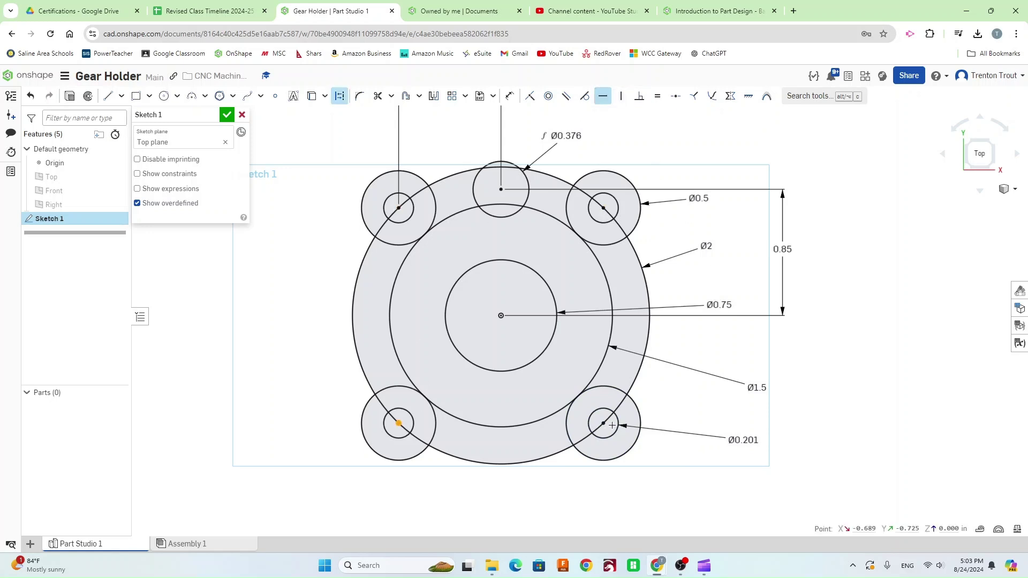
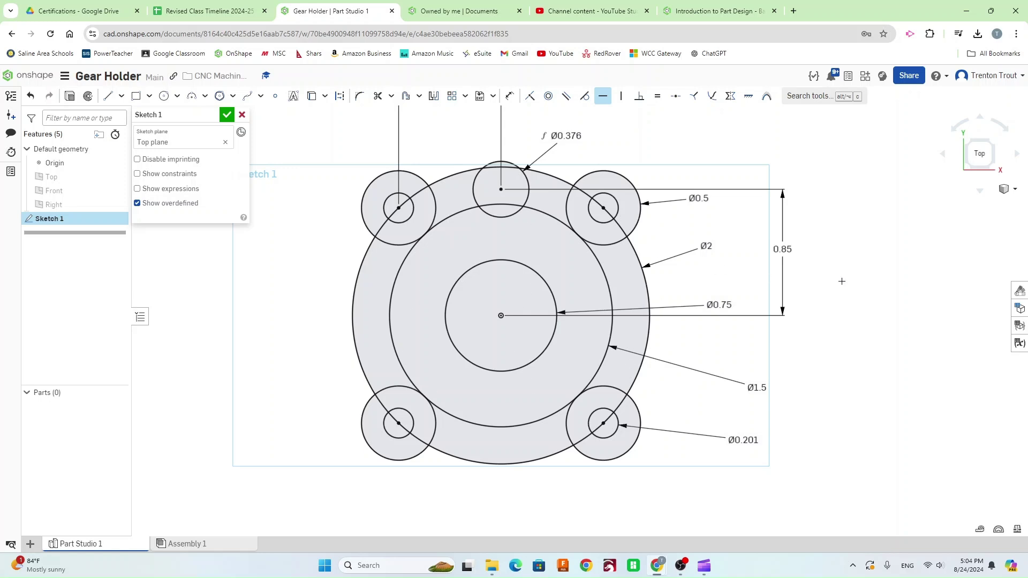
Pan the view to shift the finished gear holder sketch across the screen.
middle_drag(805, 285, 842, 266)
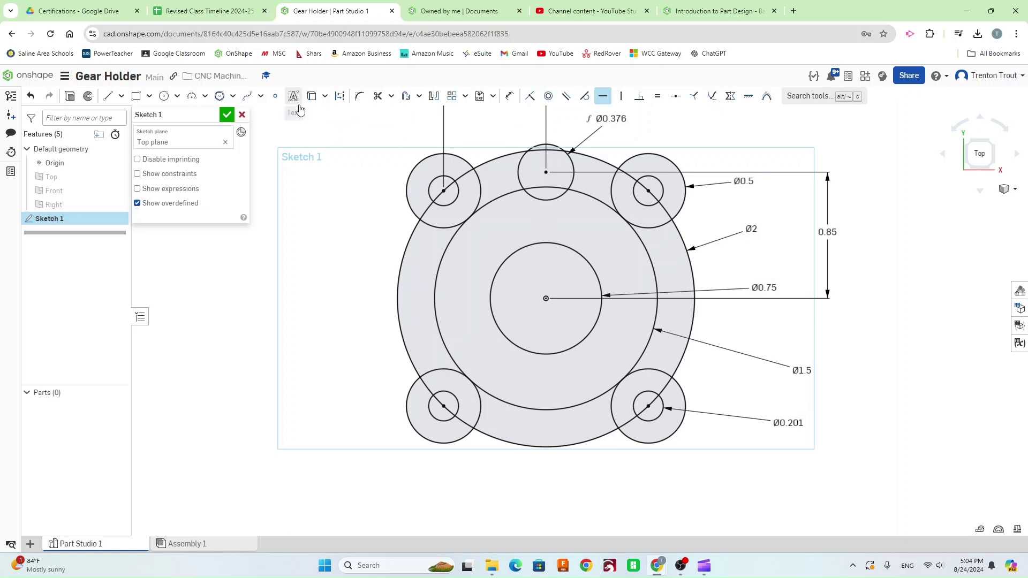
Circular-pattern the Ø0.376 circle into 9 copies around the sketch origin.
click(465, 99)
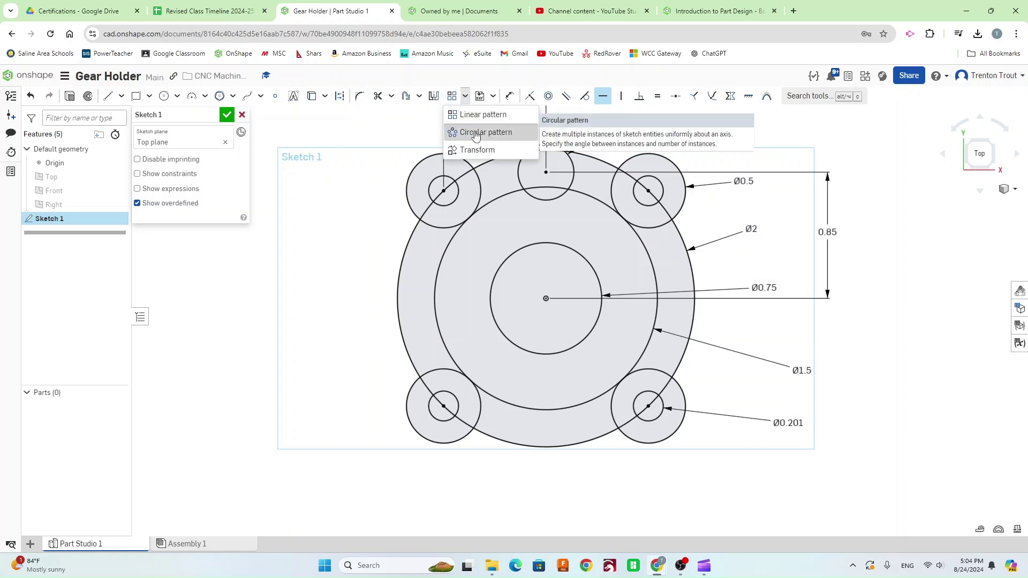
click(482, 131)
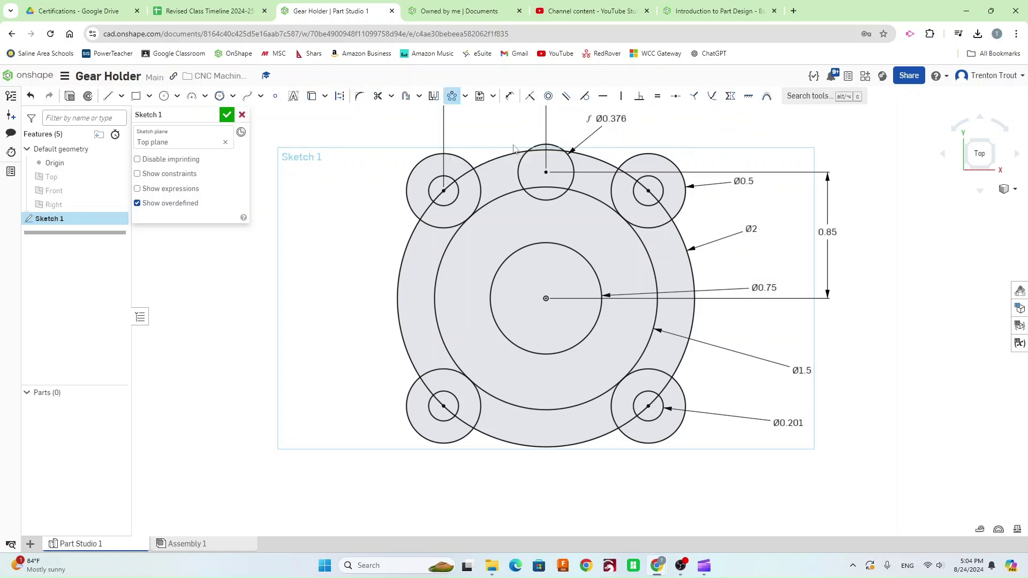
click(569, 159)
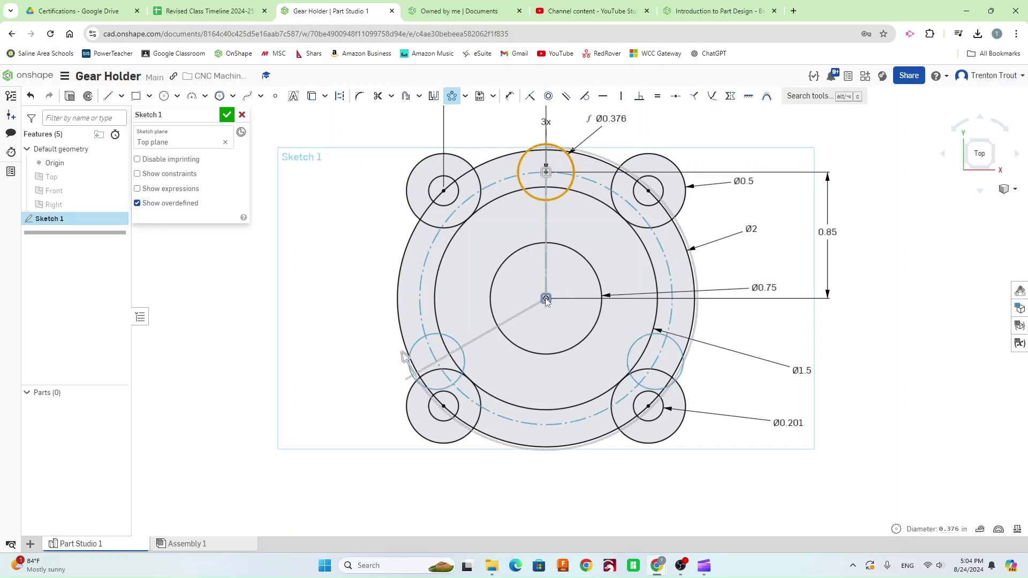
mouse_move(541, 298)
mouse_down()
mouse_move(391, 271)
mouse_move(547, 299)
mouse_up()
middle_drag(636, 273, 625, 321)
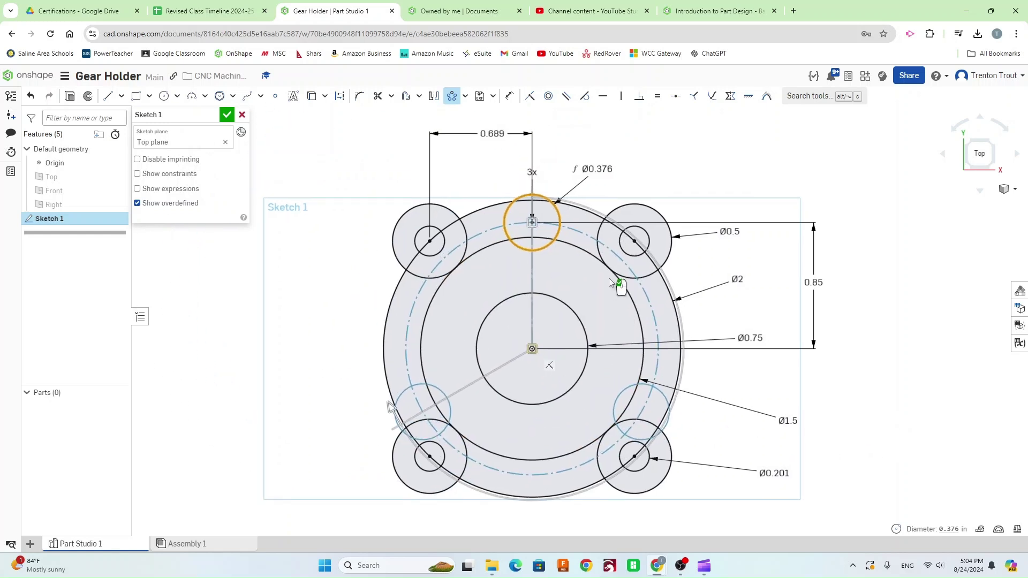
double_click(531, 173)
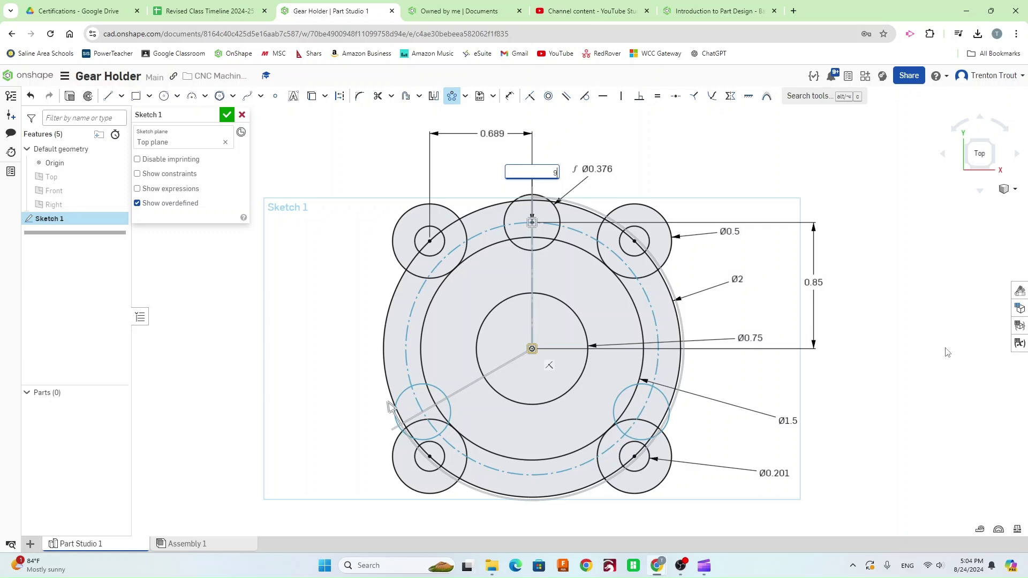
key(Return)
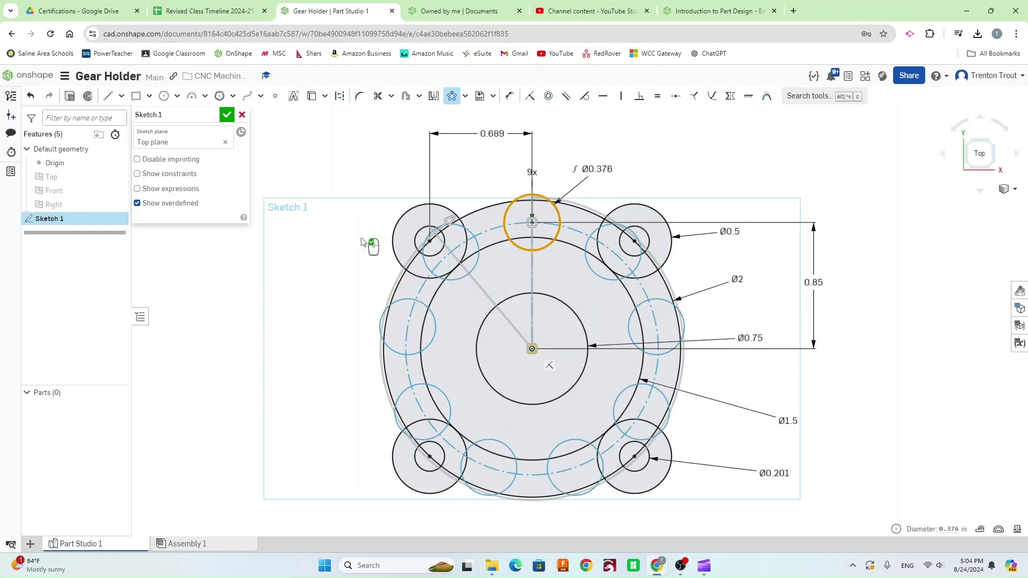
click(313, 155)
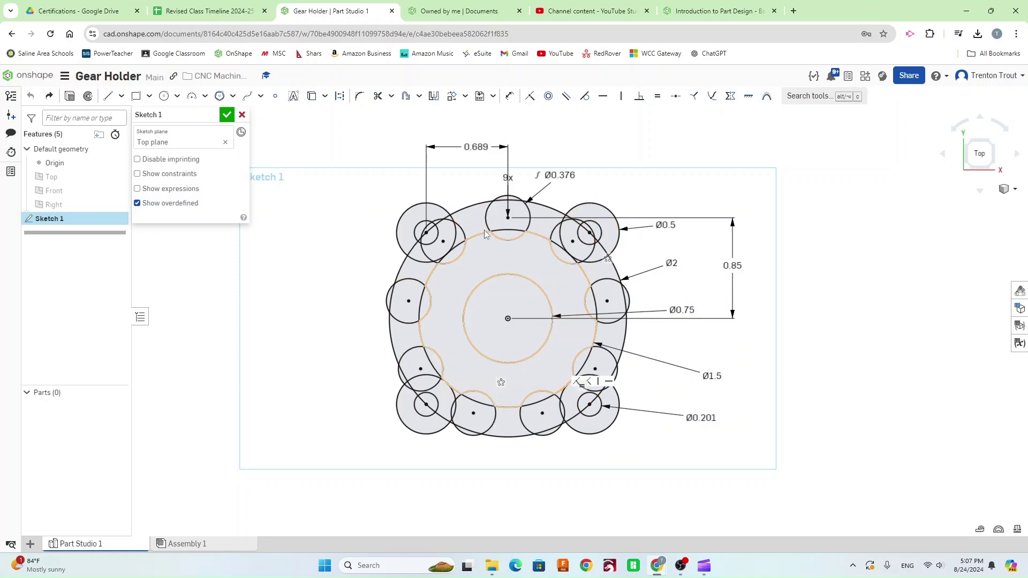
Close the sketch and extrude all its regions except the right-edge and bottom slivers.
click(226, 116)
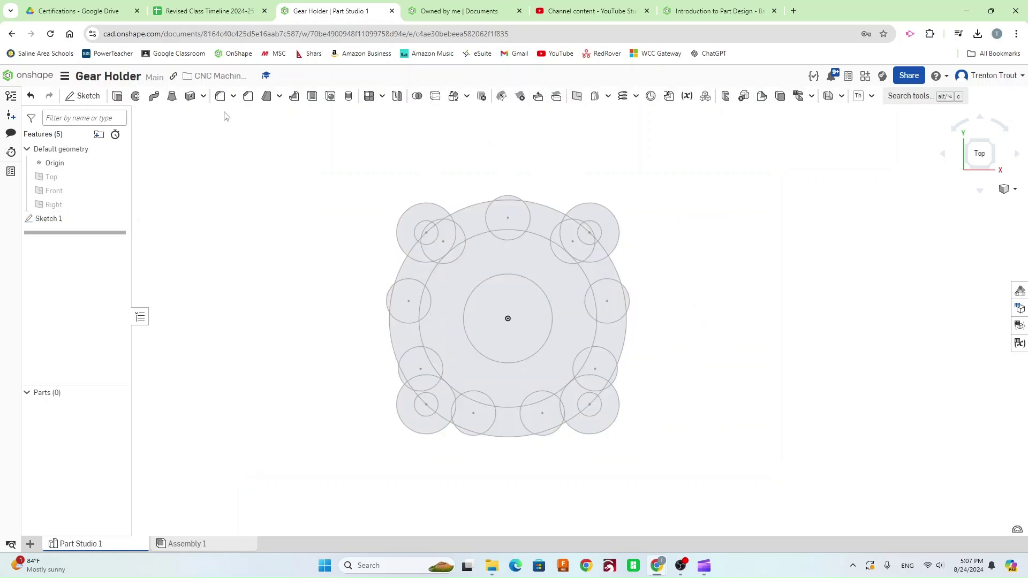
click(117, 97)
mouse_move(308, 143)
mouse_down()
mouse_move(751, 463)
mouse_move(756, 489)
mouse_up()
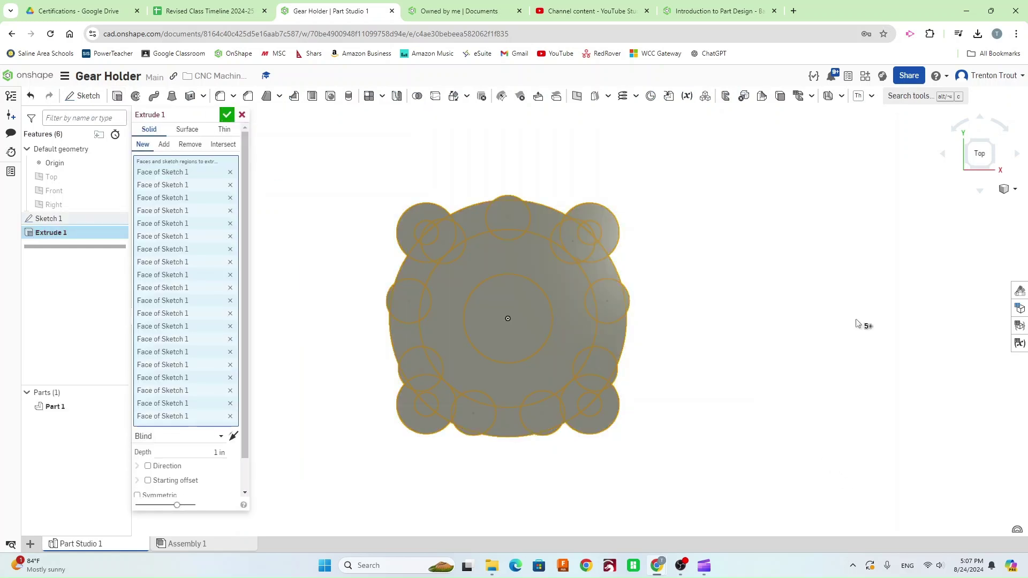
drag(979, 162, 981, 131)
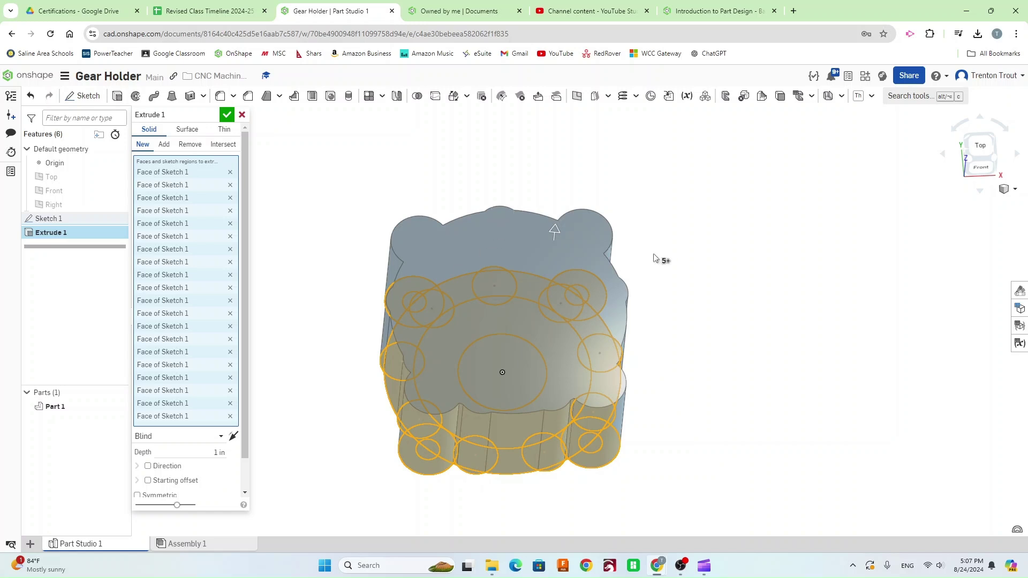
right_drag(981, 168, 981, 35)
click(378, 399)
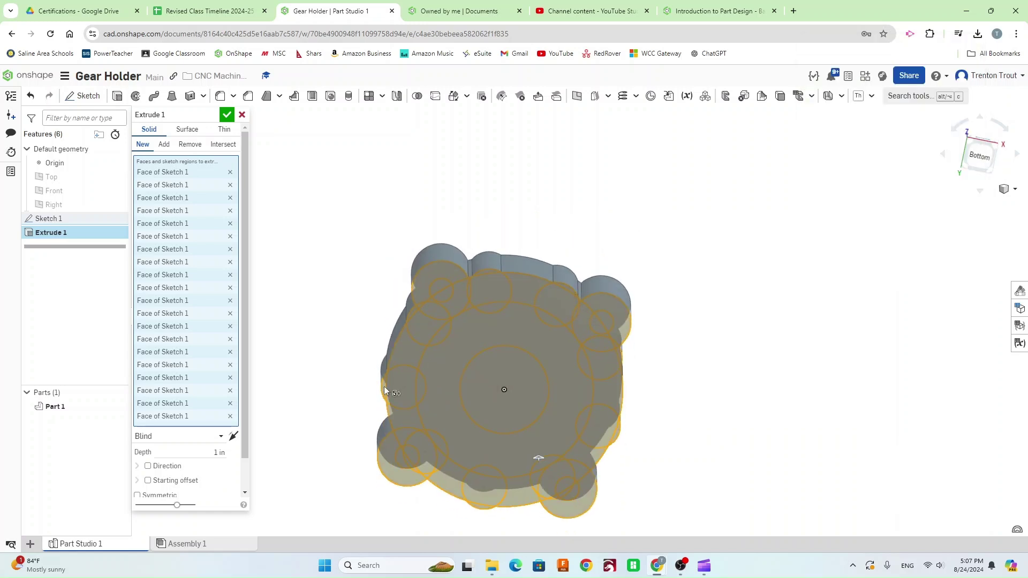
scroll(418, 307, up, 5)
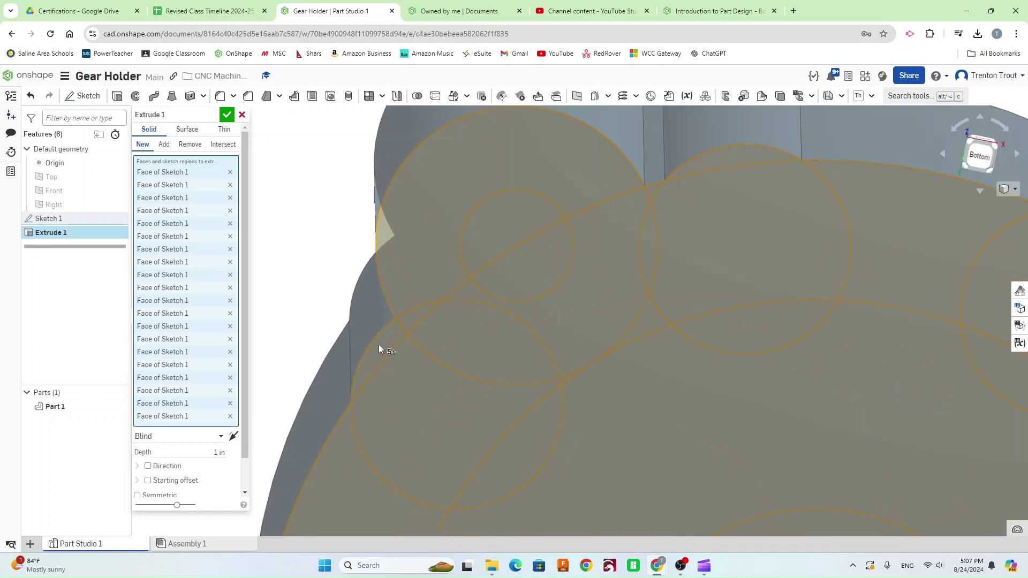
click(984, 155)
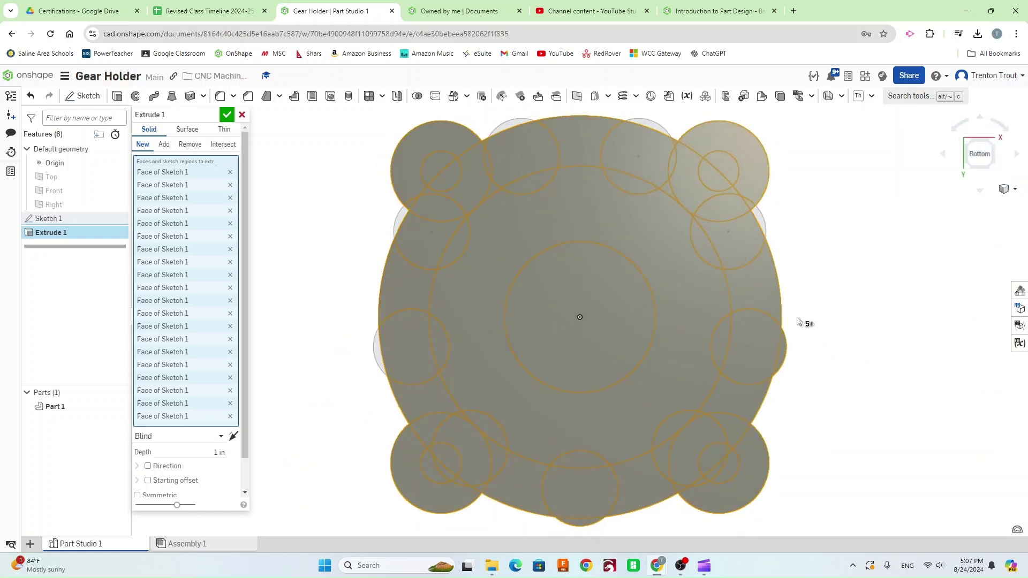
click(784, 345)
middle_drag(733, 477, 781, 395)
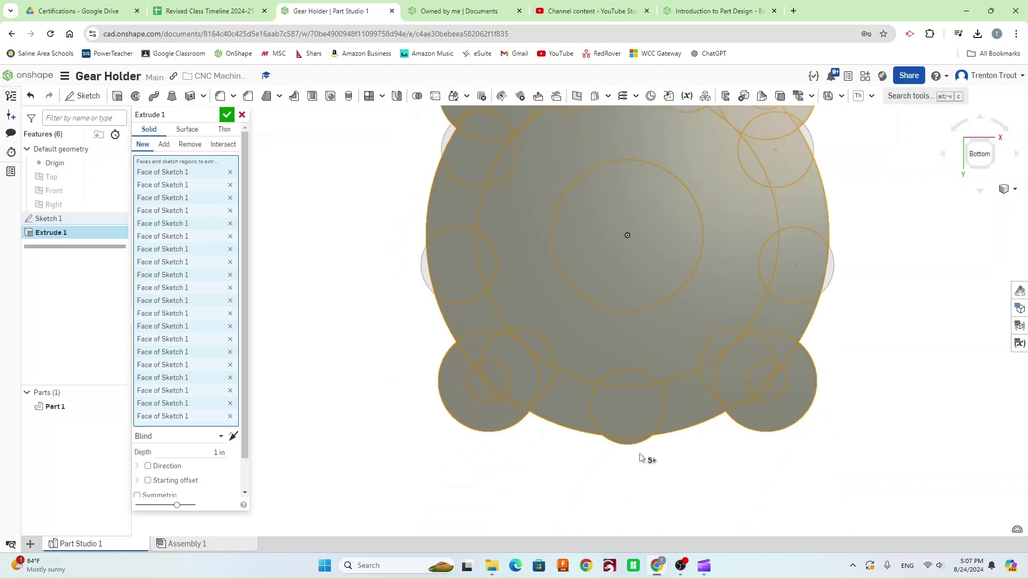
click(629, 441)
scroll(675, 384, down, 4)
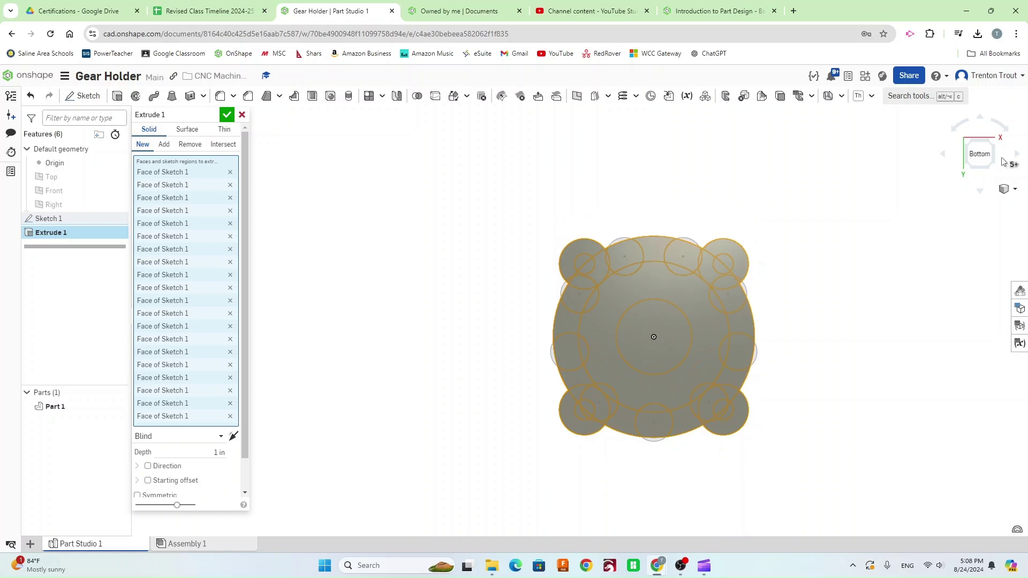
click(967, 156)
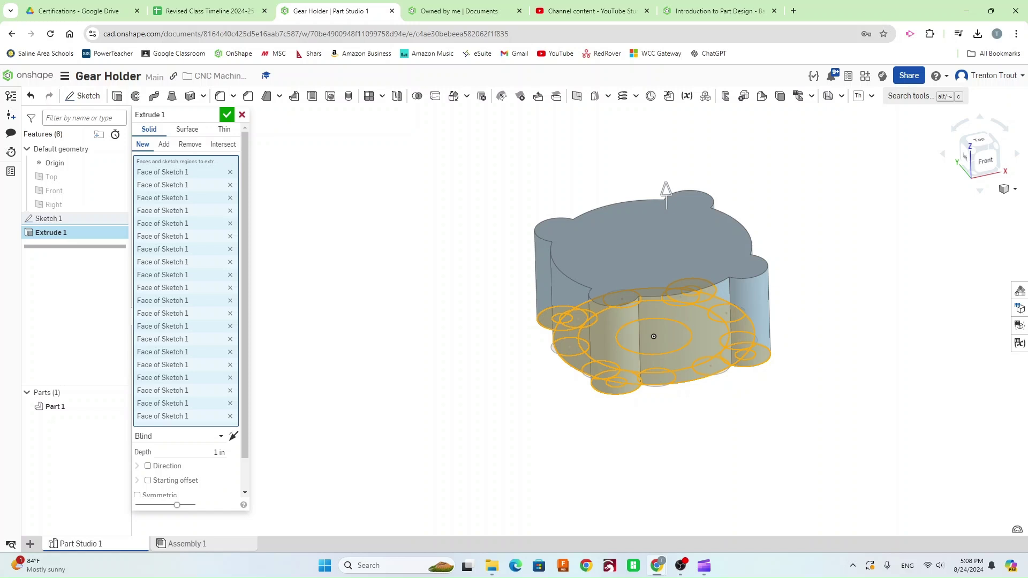
Set the extrusion depth to 0.2 in, flipped below the sketch, and confirm.
click(221, 452)
text(.2)
key(Return)
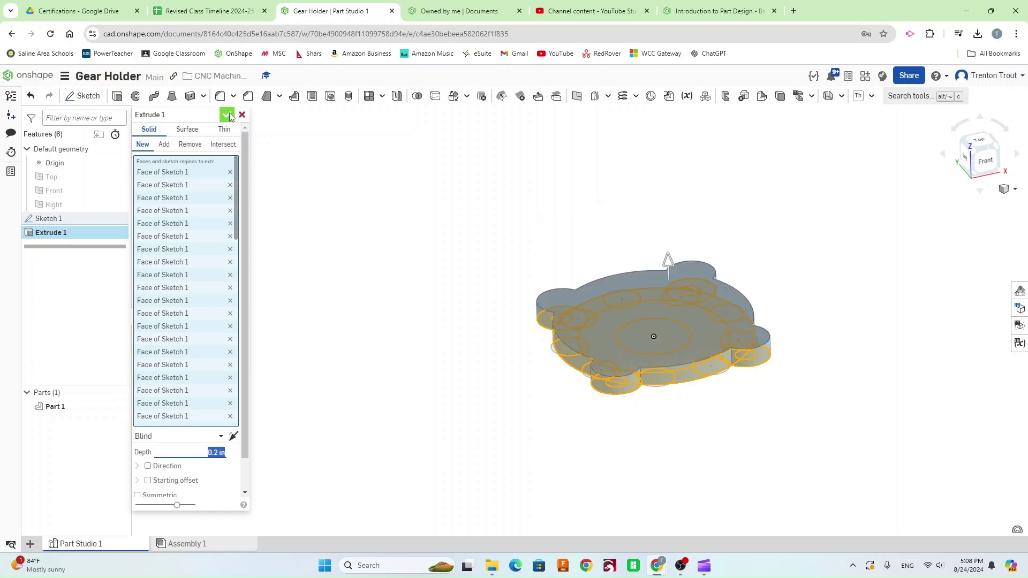
click(984, 158)
click(982, 138)
drag(668, 269, 664, 349)
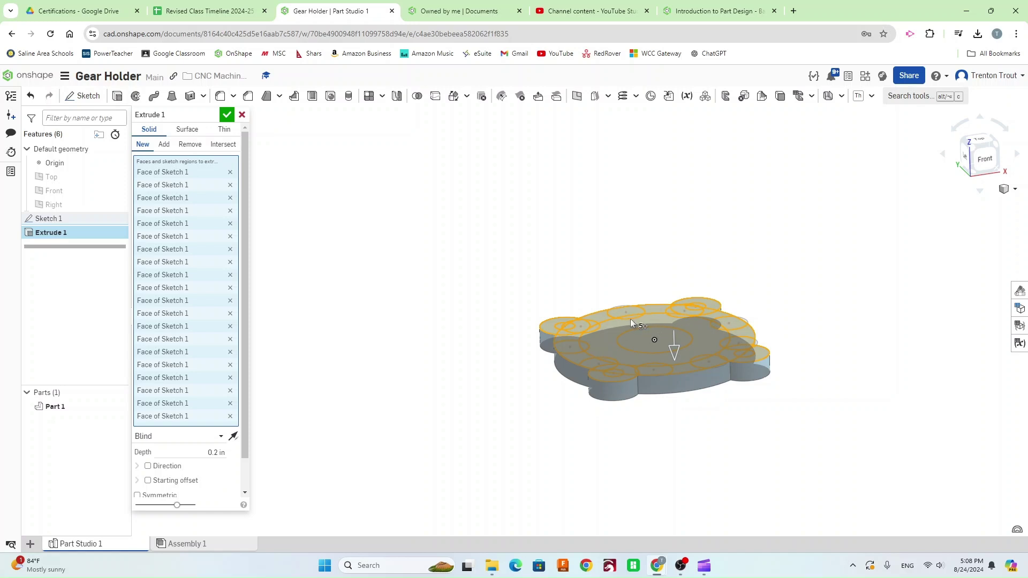
click(227, 114)
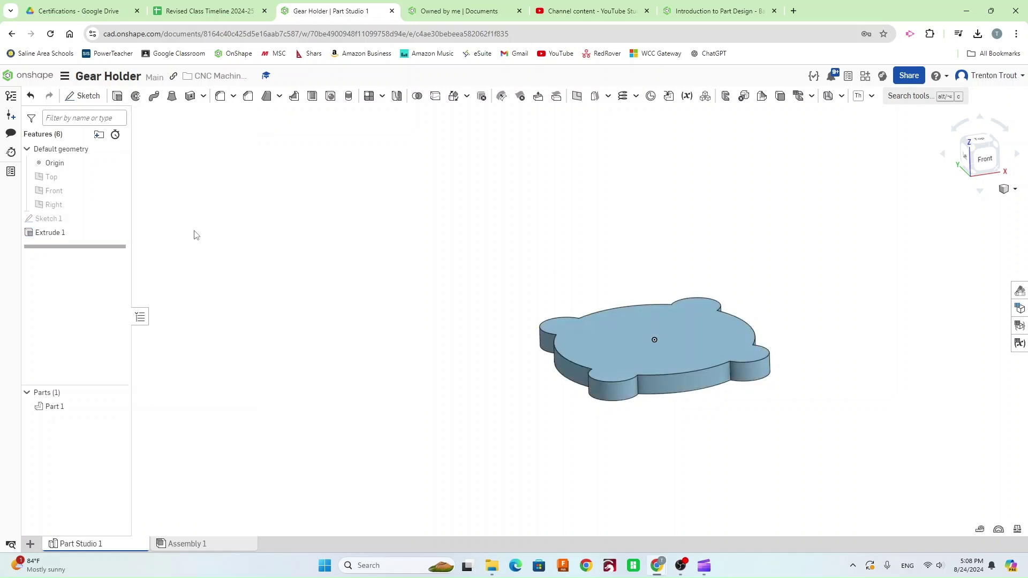
Show the sketch, extrude the notched ring region 0.3 in onto the plate, and begin another extrude.
click(118, 218)
drag(986, 157, 979, 183)
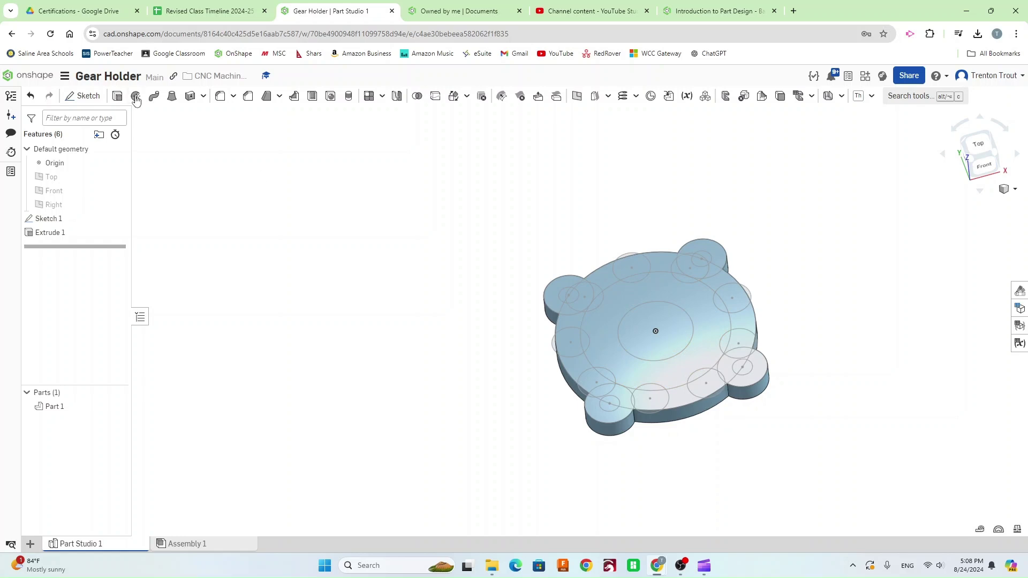
click(117, 96)
click(623, 302)
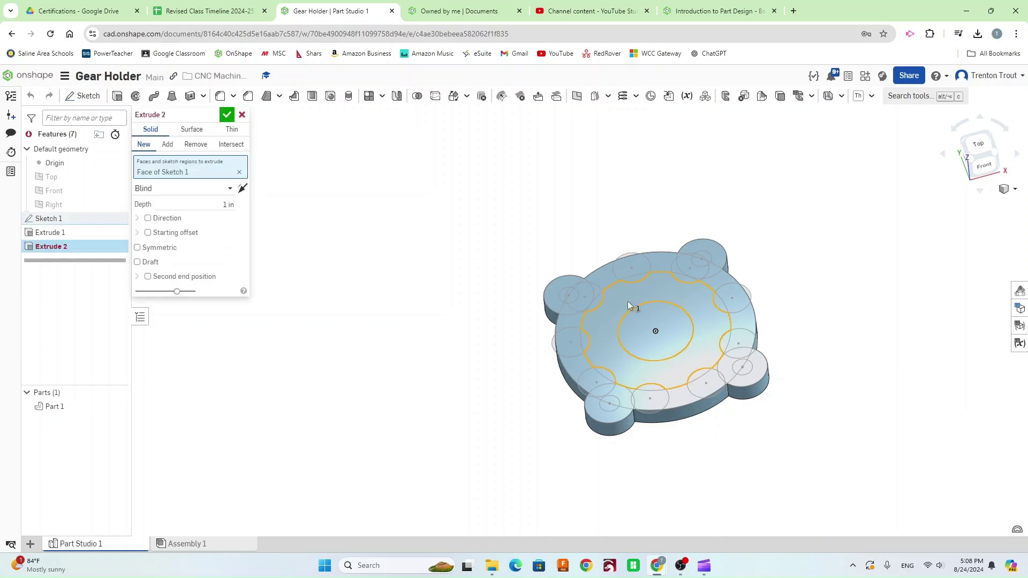
click(230, 204)
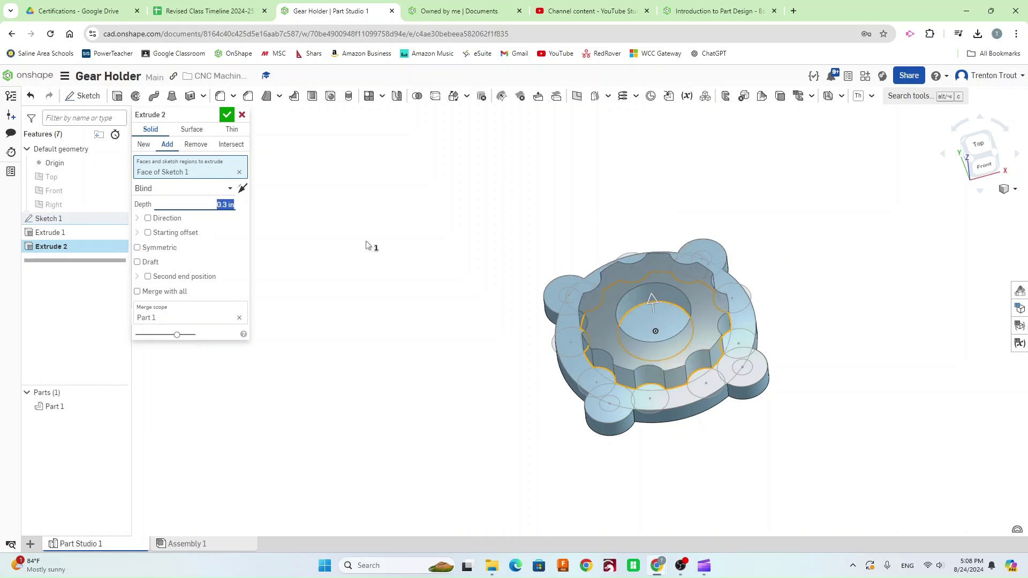
click(227, 114)
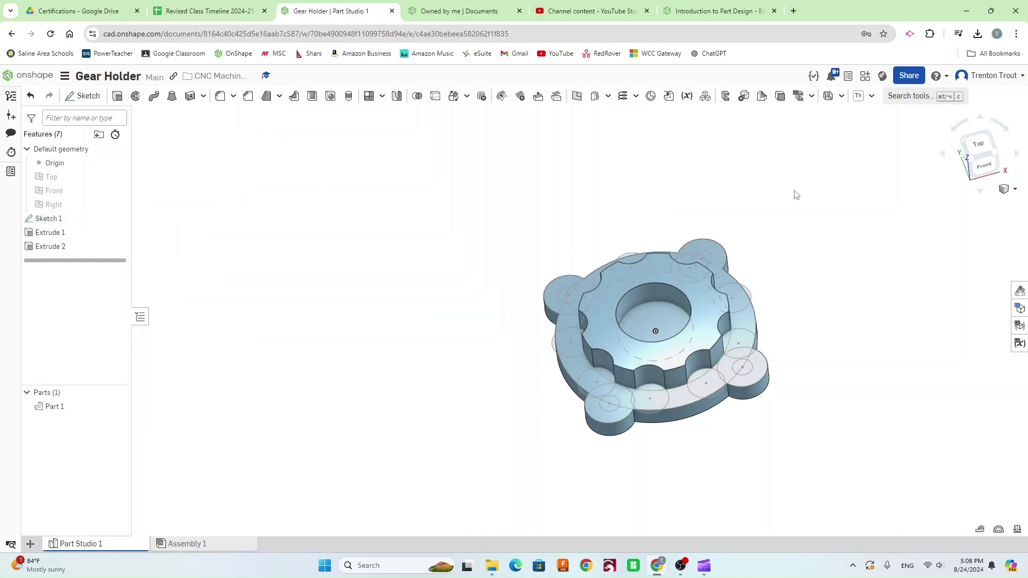
drag(984, 166, 991, 179)
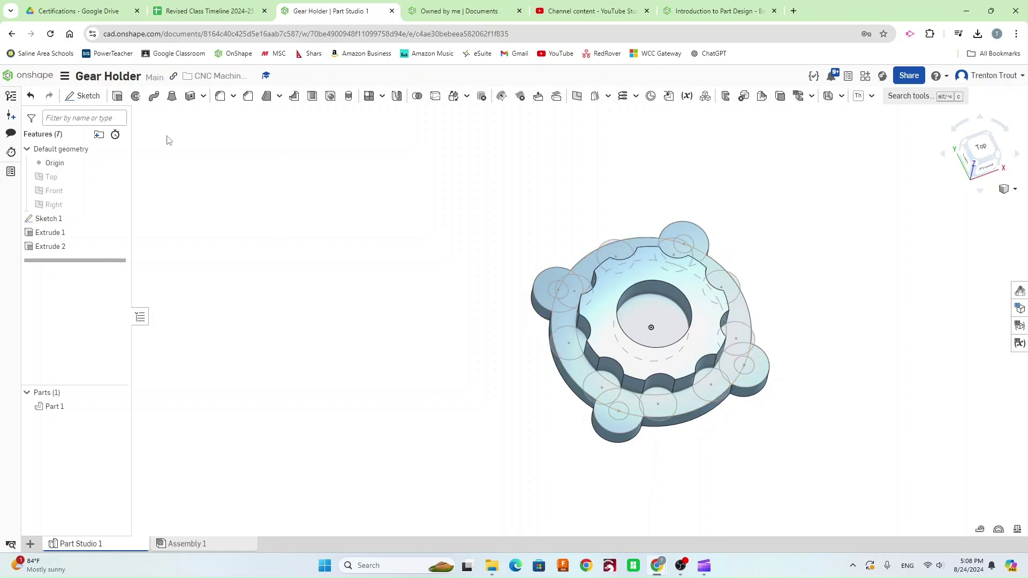
click(117, 95)
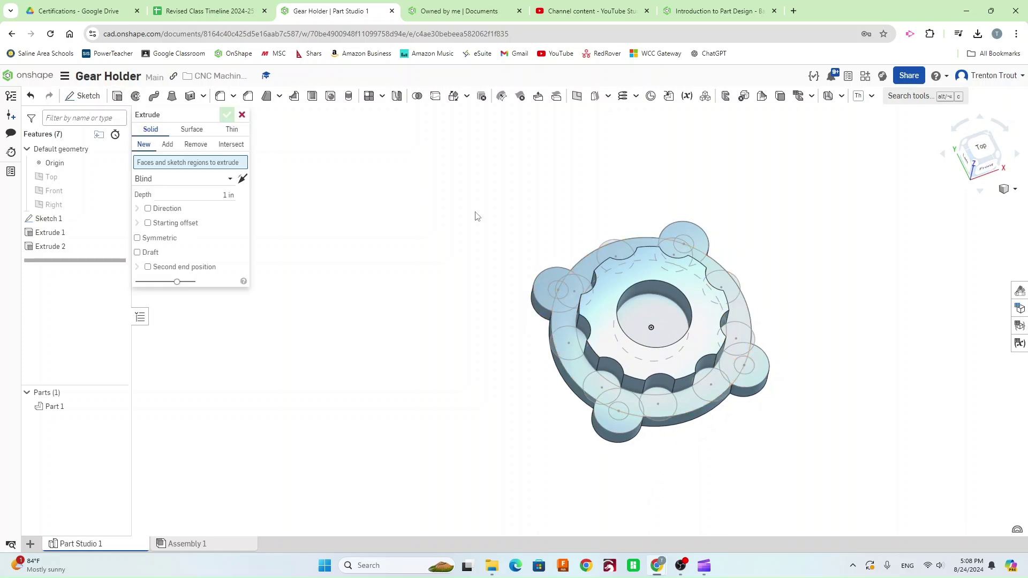
Select the central circle region plus the left and upper lobe hole circles.
click(671, 317)
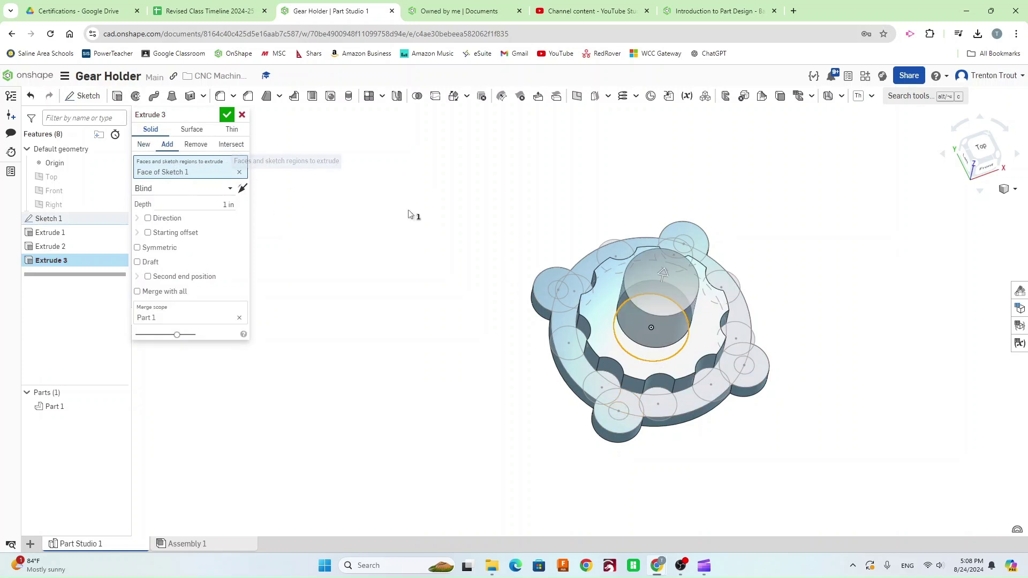
scroll(565, 282, up, 5)
click(544, 288)
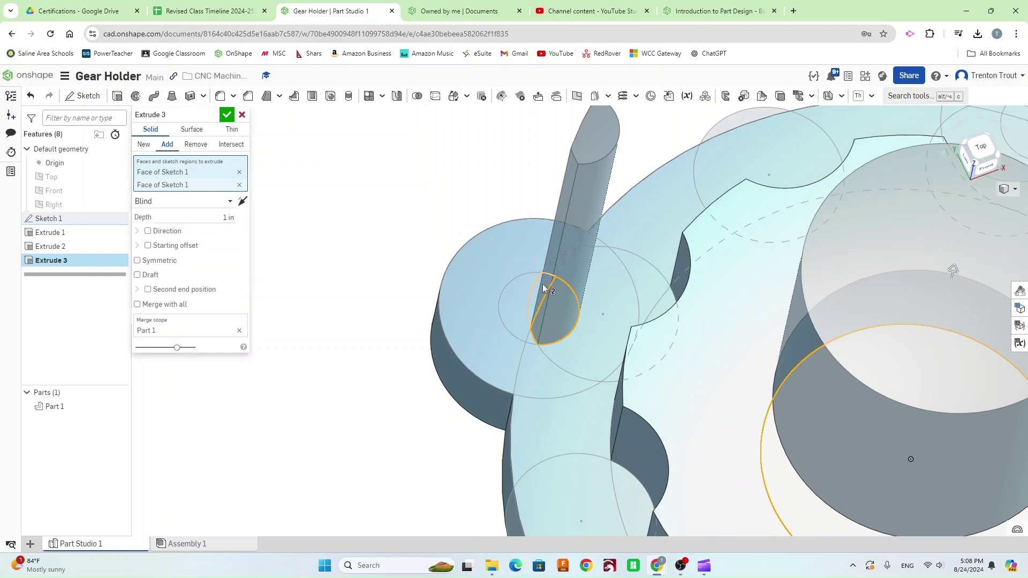
click(535, 288)
click(513, 294)
click(533, 337)
middle_drag(591, 365, 234, 501)
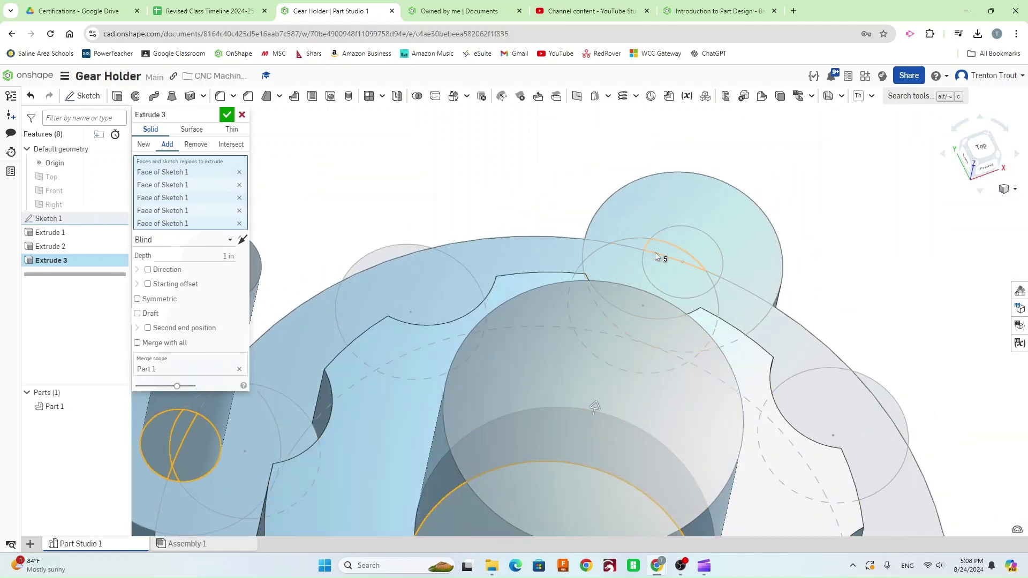
click(662, 250)
click(688, 243)
click(712, 276)
click(693, 287)
Add the lower-right and lower-left lobe circles and cut them all as a Remove extrude.
middle_drag(821, 530, 676, 133)
click(767, 322)
click(765, 360)
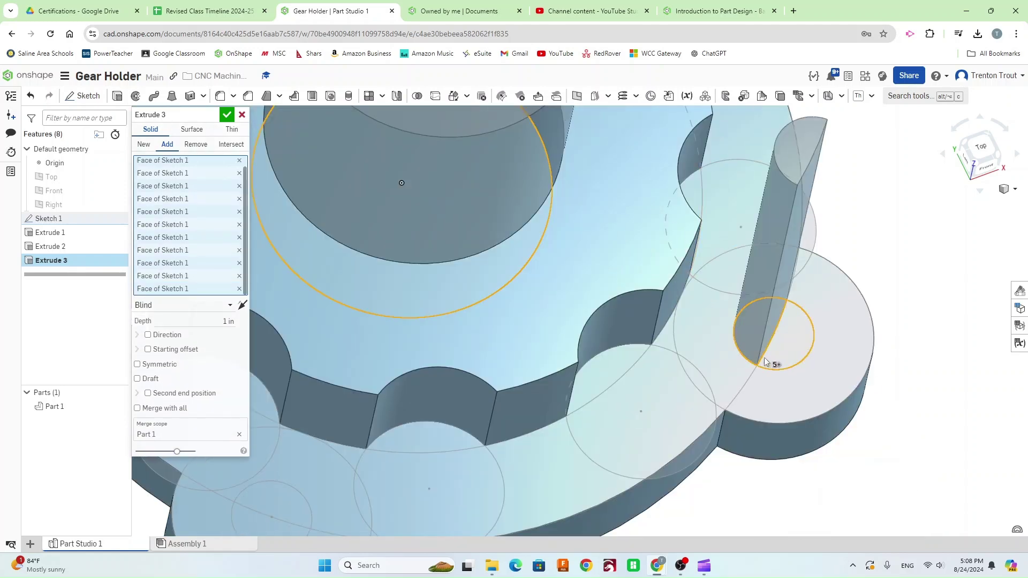
middle_drag(543, 397, 747, 166)
click(480, 272)
click(469, 301)
scroll(580, 333, up, 4)
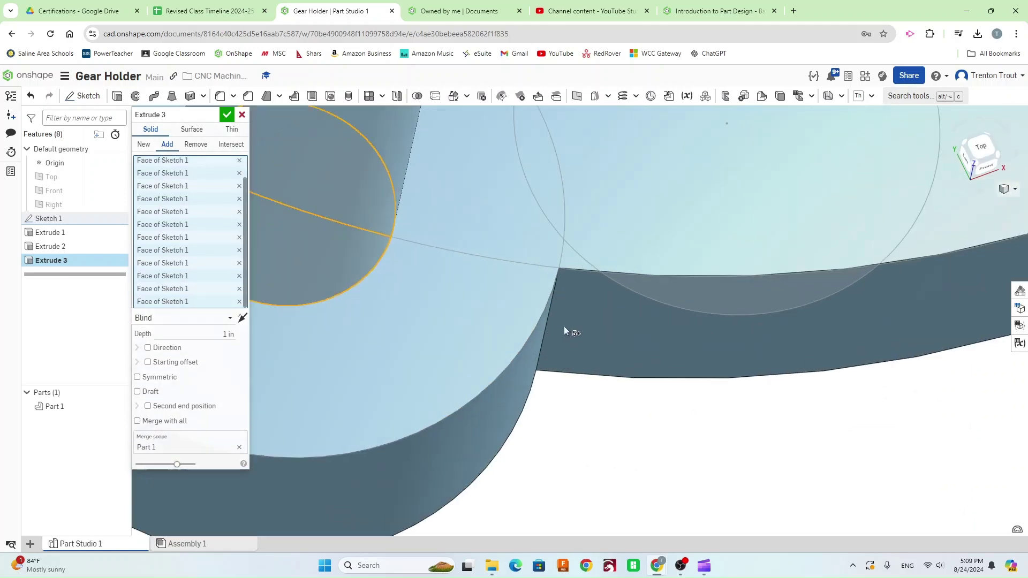
scroll(564, 329, down, 10)
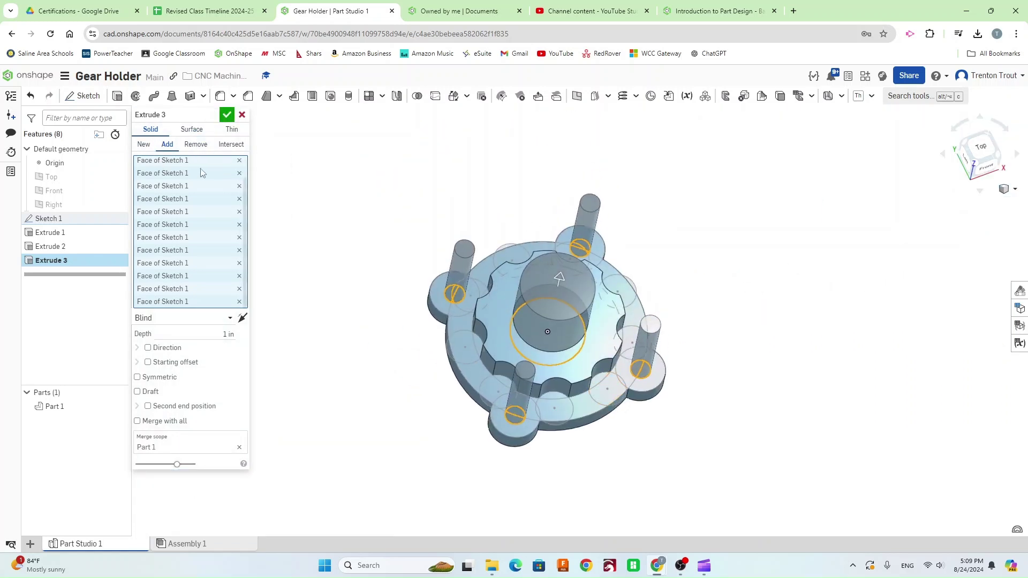
click(196, 144)
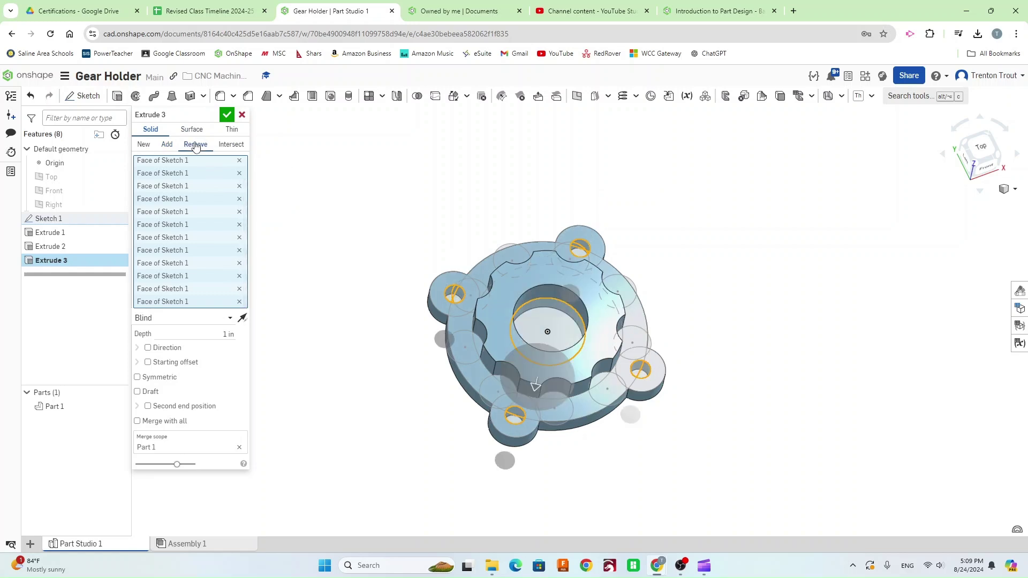
click(227, 115)
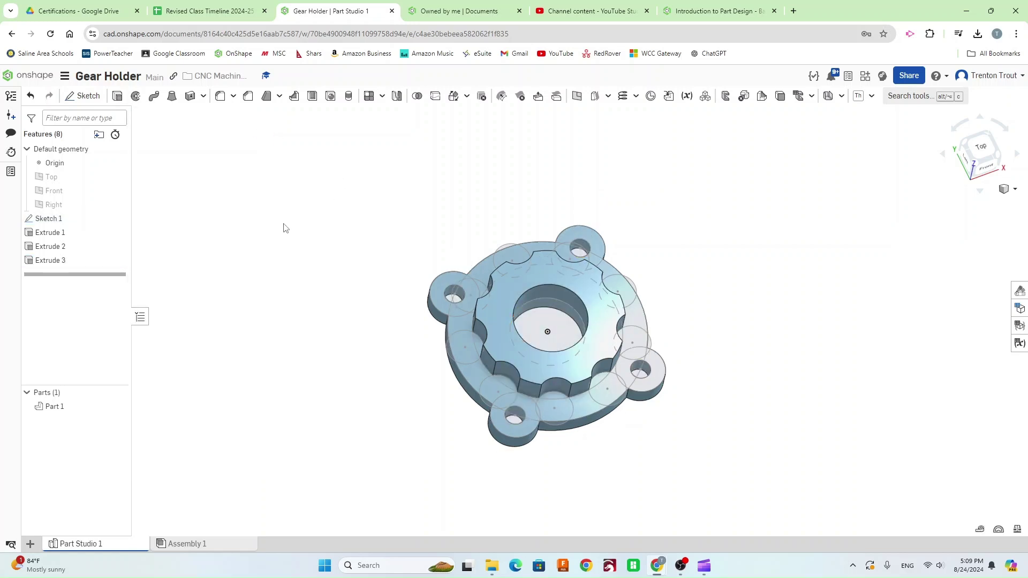
Hide Sketch 1 and fillet the eight vertical lobe-to-plate edges at 0.25 in radius.
click(117, 218)
drag(981, 148, 949, 185)
click(220, 100)
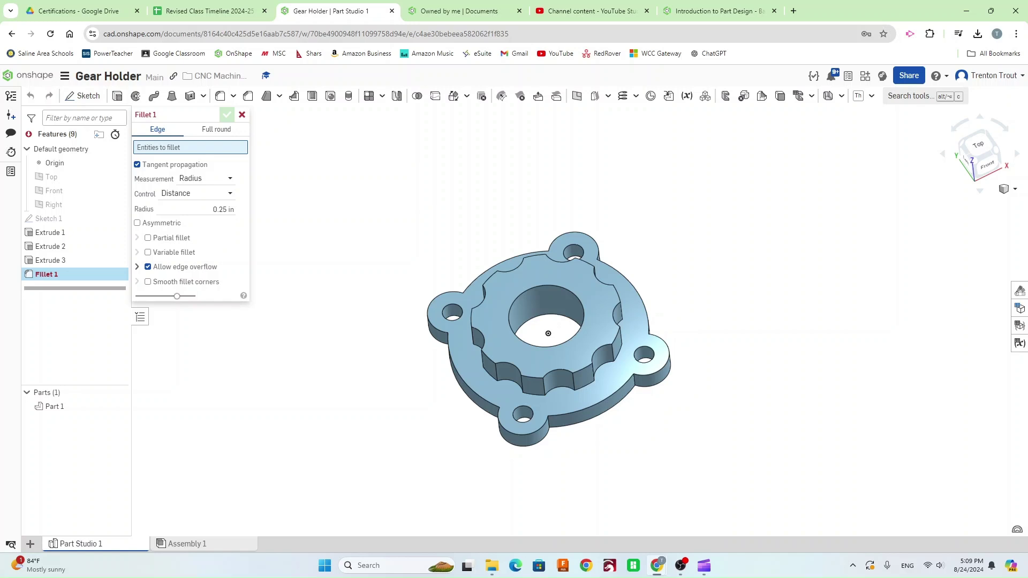
scroll(556, 429, down, 3)
scroll(562, 420, up, 8)
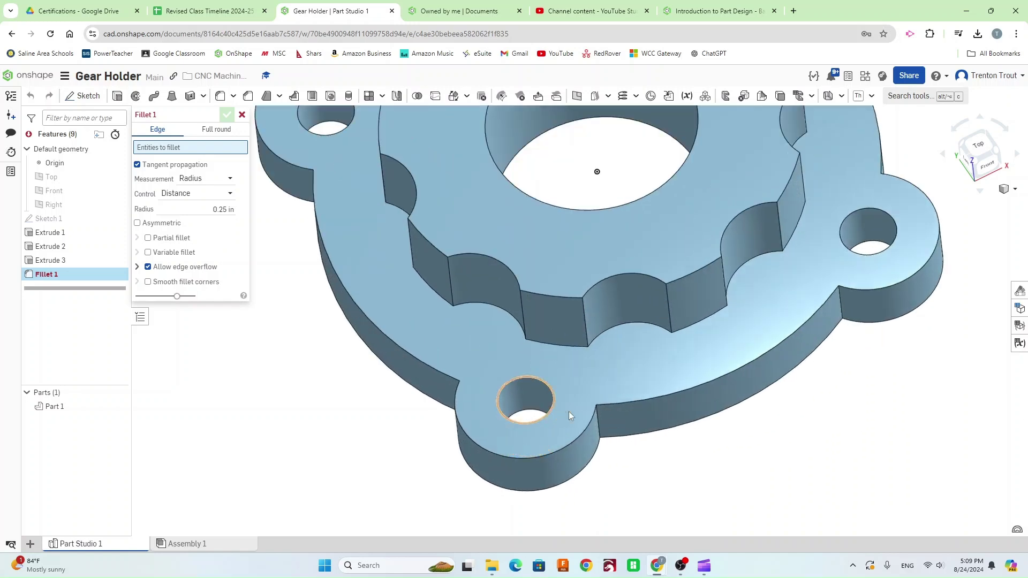
click(599, 423)
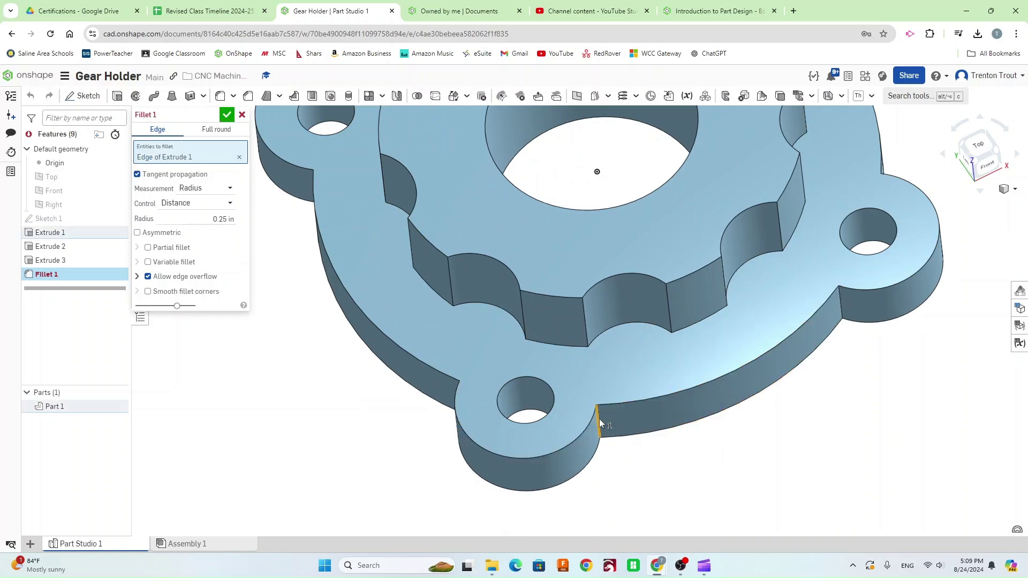
click(839, 313)
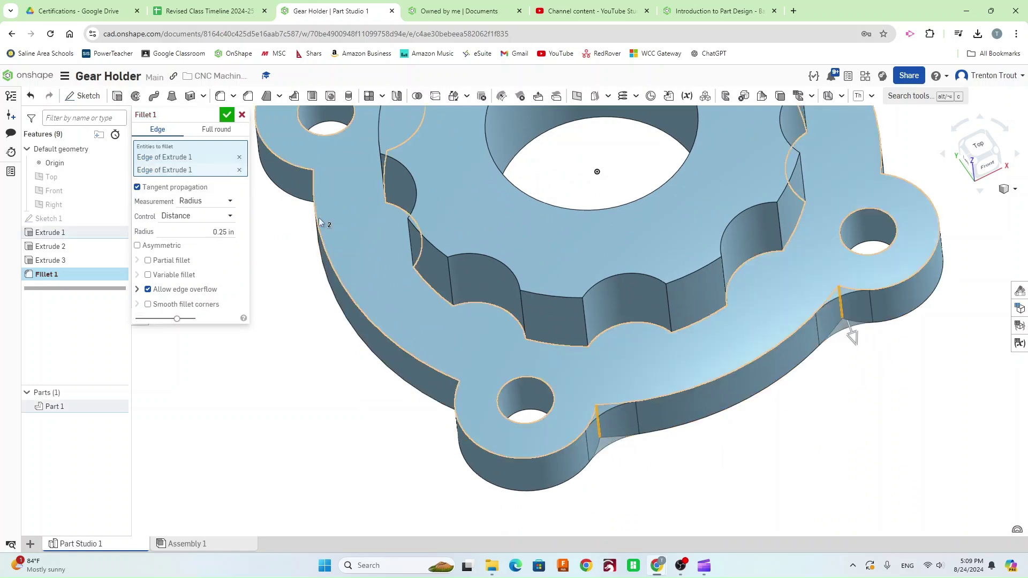
scroll(776, 248, down, 3)
right_drag(957, 272, 967, 288)
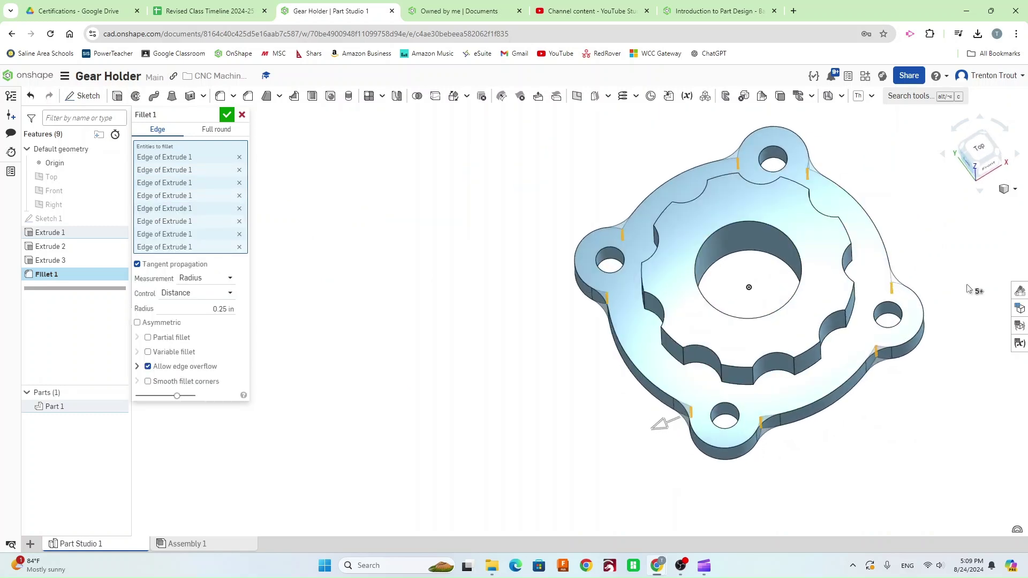
click(229, 309)
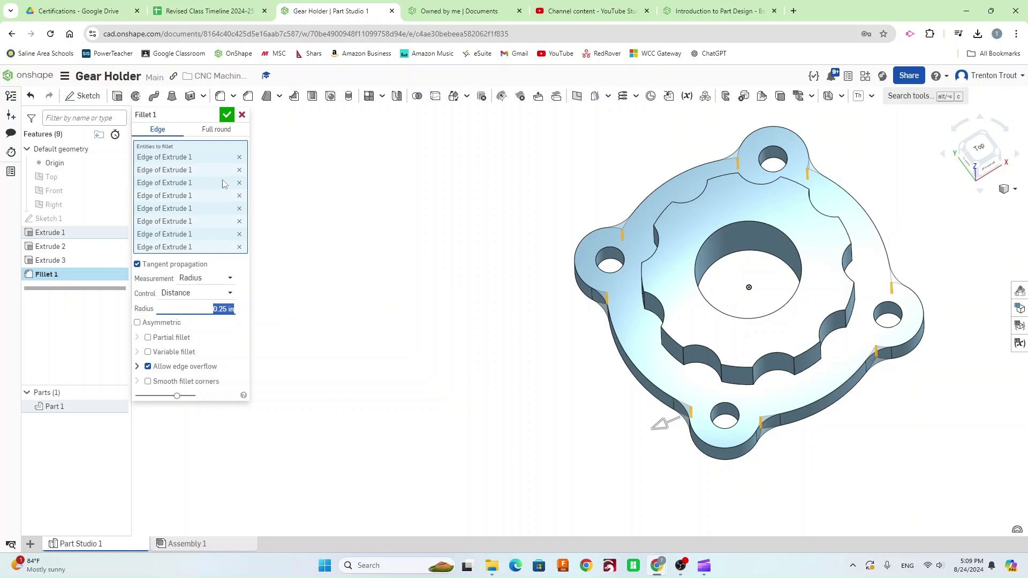
click(225, 118)
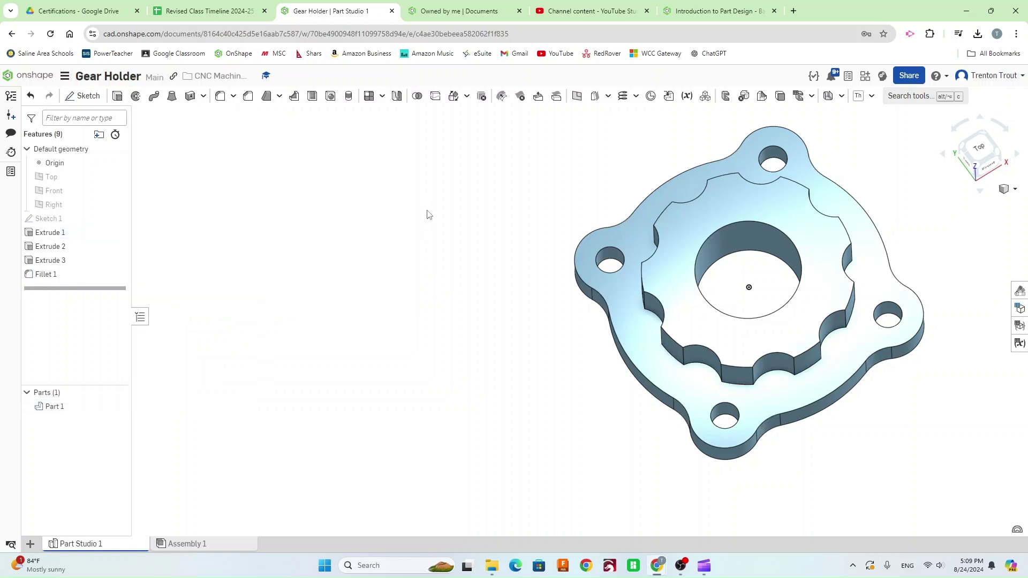
right_drag(427, 213, 962, 187)
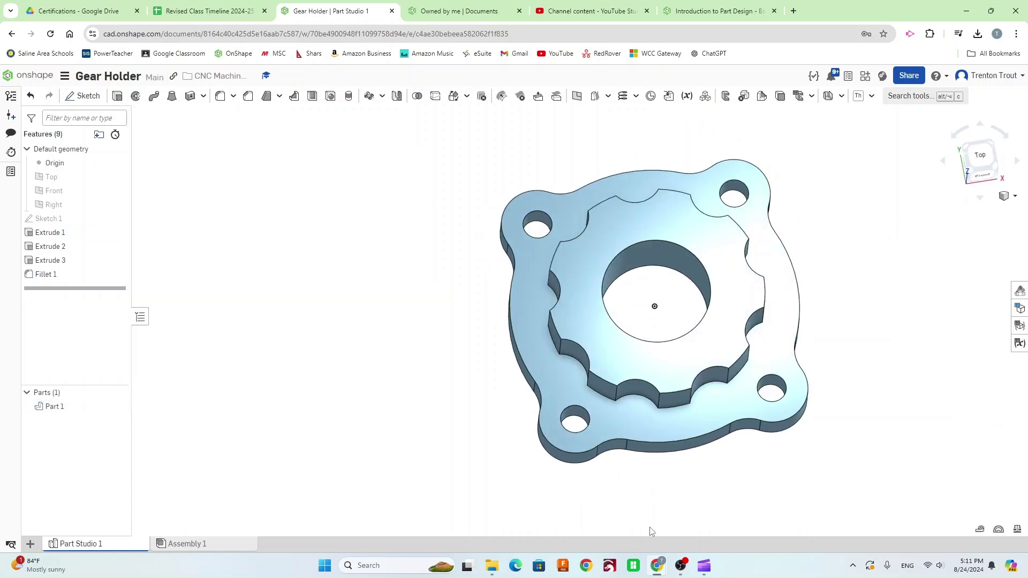
Start a fillet and select the near-side vertical notch edges of the raised ring.
click(220, 96)
click(588, 378)
click(587, 378)
click(559, 344)
click(546, 320)
click(550, 278)
click(668, 405)
click(727, 378)
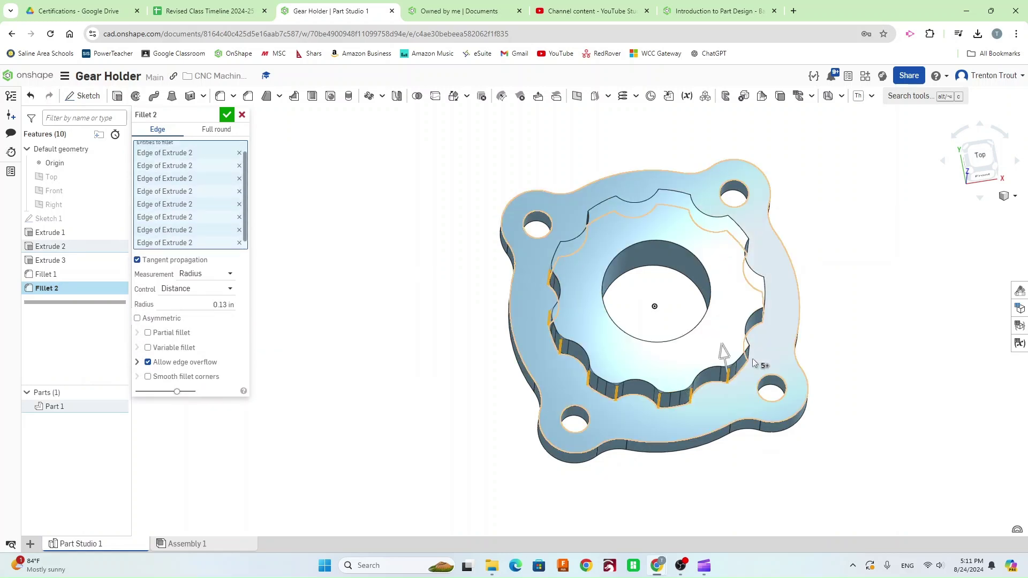
click(747, 352)
click(764, 317)
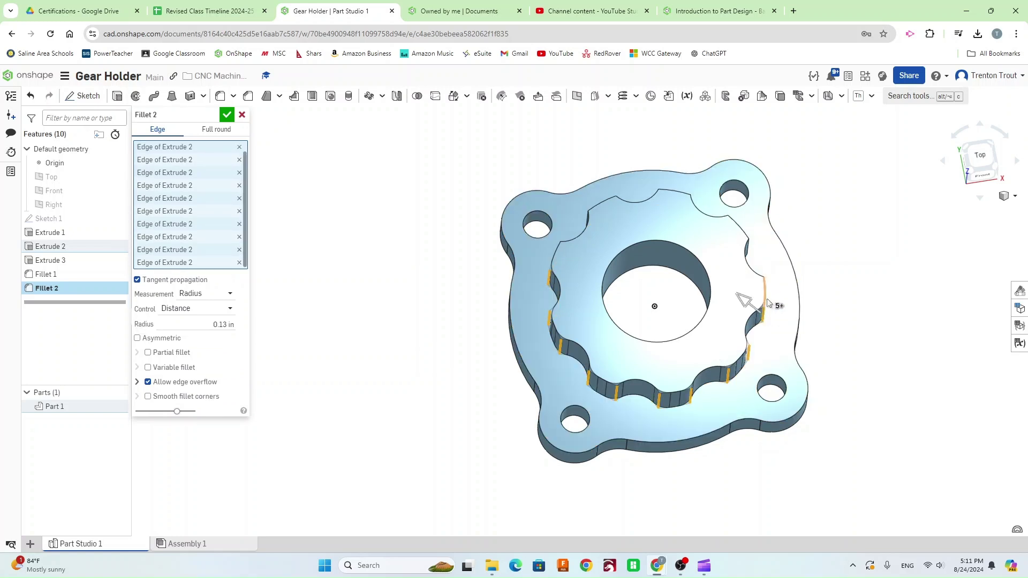
Add the far-side notch edges and apply the fillet at 0.13 in radius.
click(964, 163)
drag(964, 162, 910, 185)
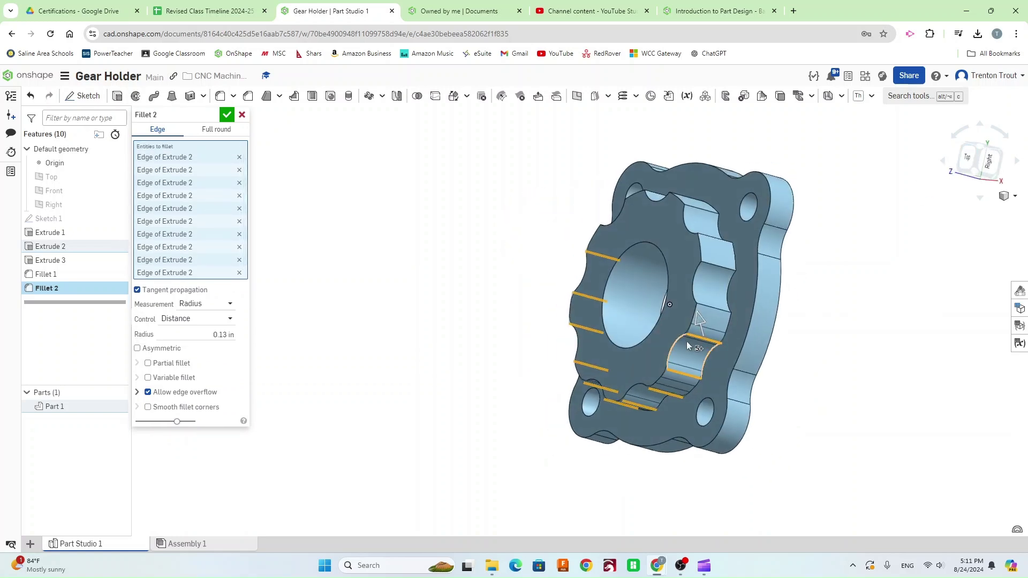
click(717, 315)
click(721, 269)
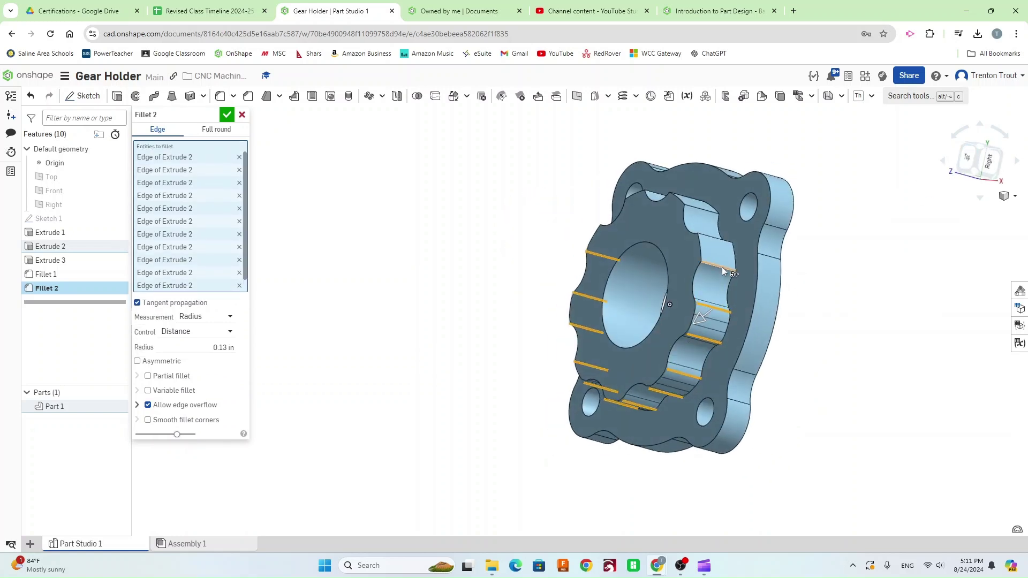
click(718, 239)
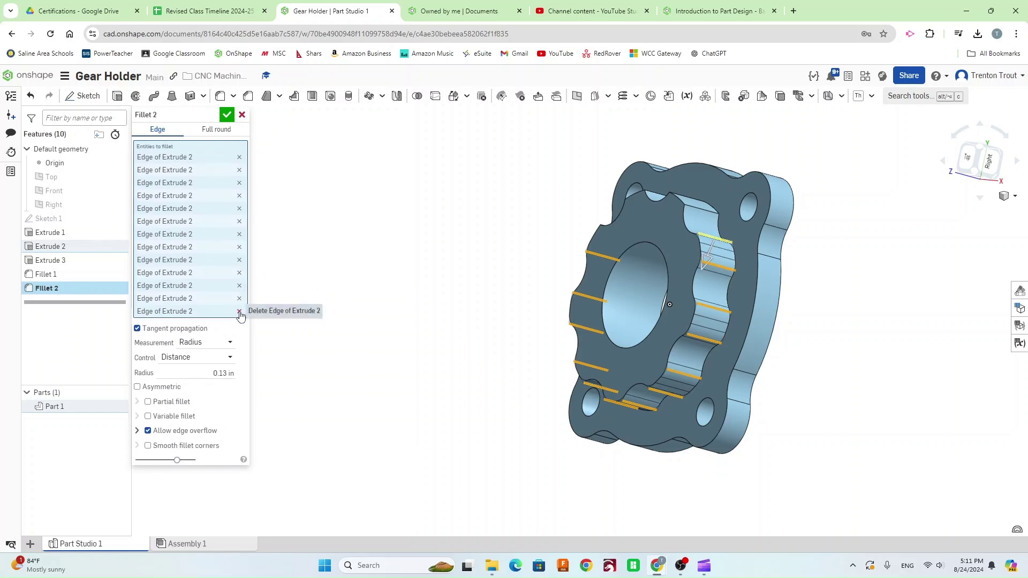
click(704, 211)
drag(985, 155, 1006, 182)
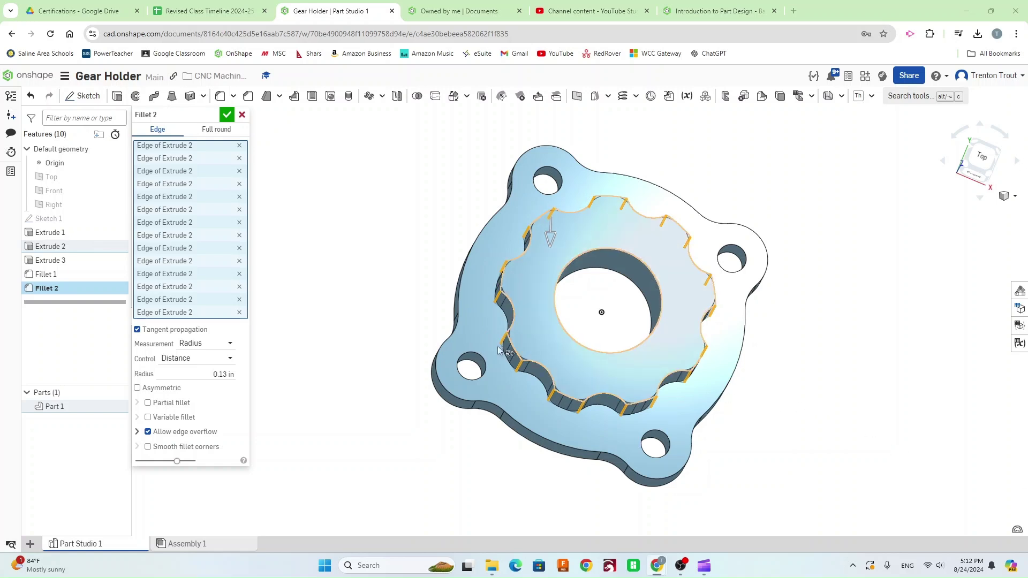
click(216, 373)
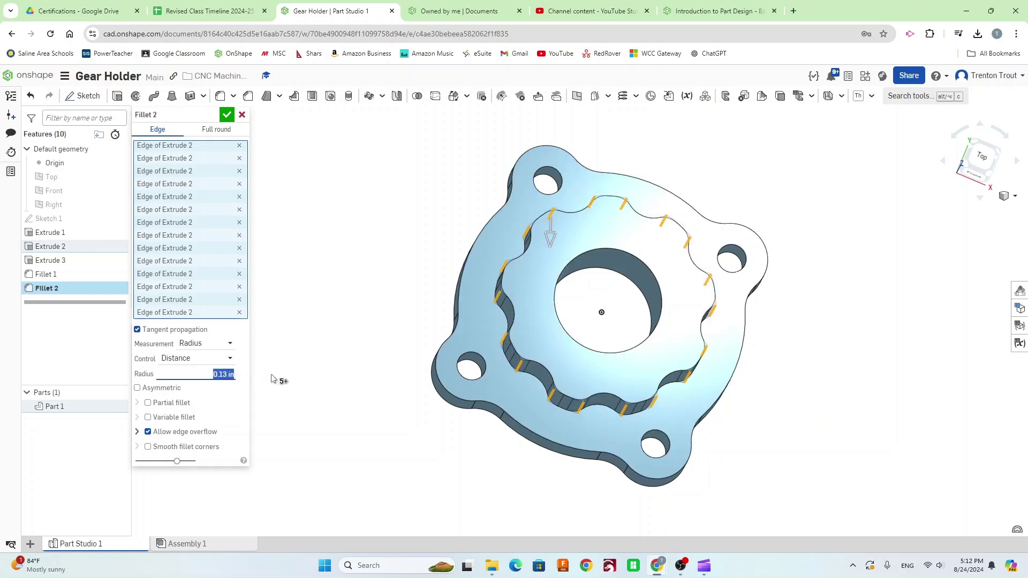
click(226, 115)
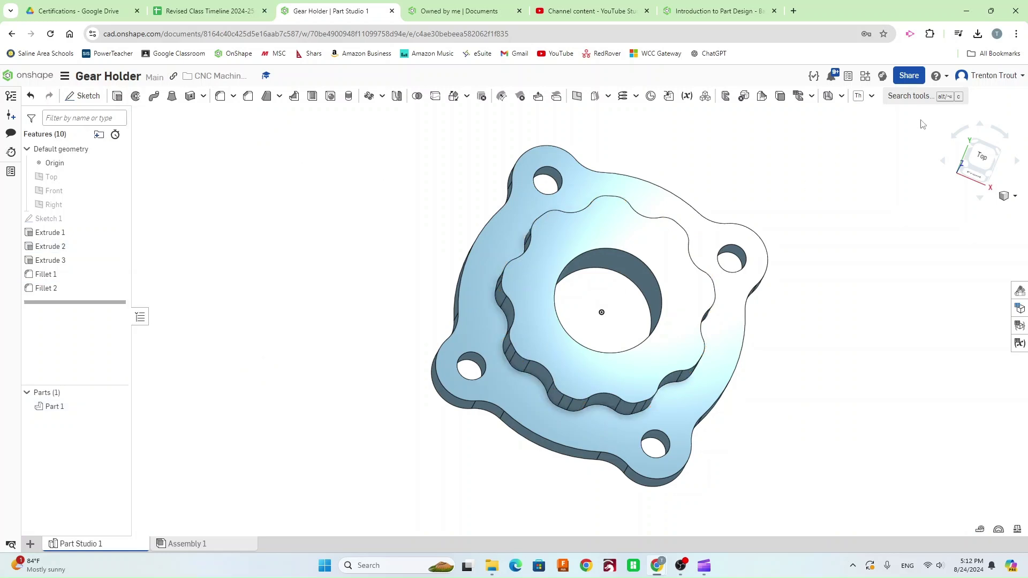
Chamfer the gear boss top face and a base-plate edge by 0.02 in.
drag(982, 157, 1017, 143)
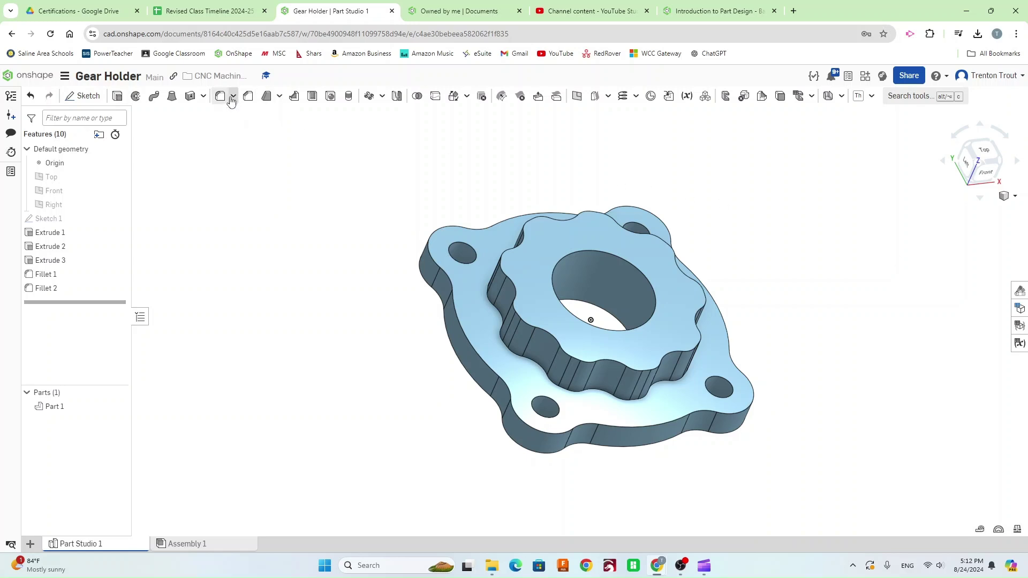
click(248, 96)
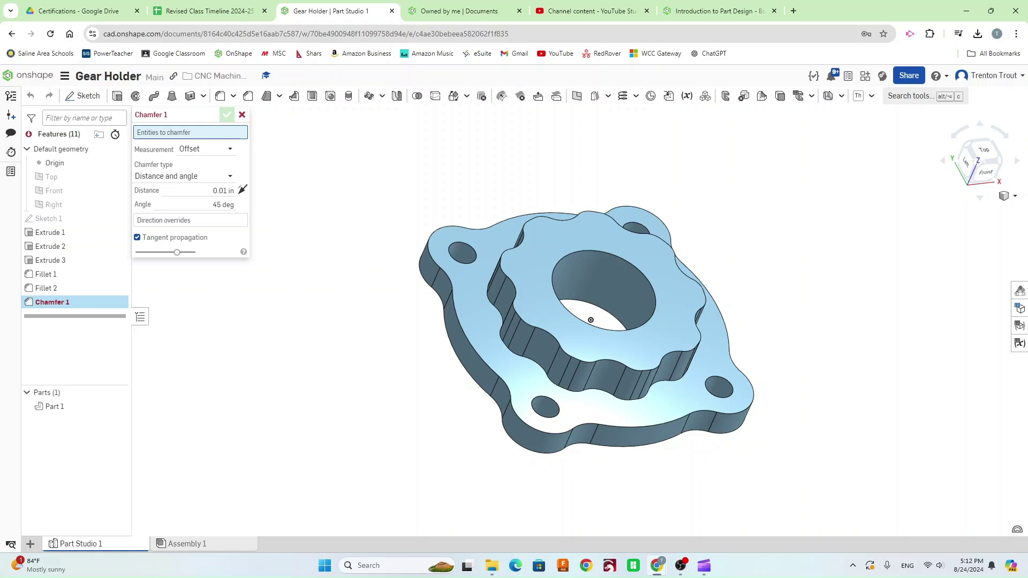
click(653, 255)
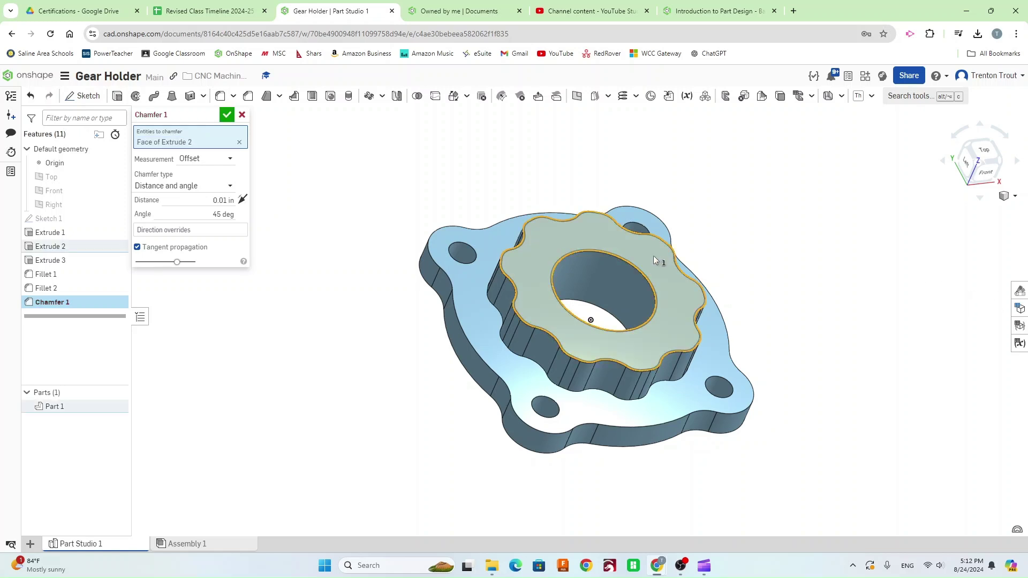
click(464, 310)
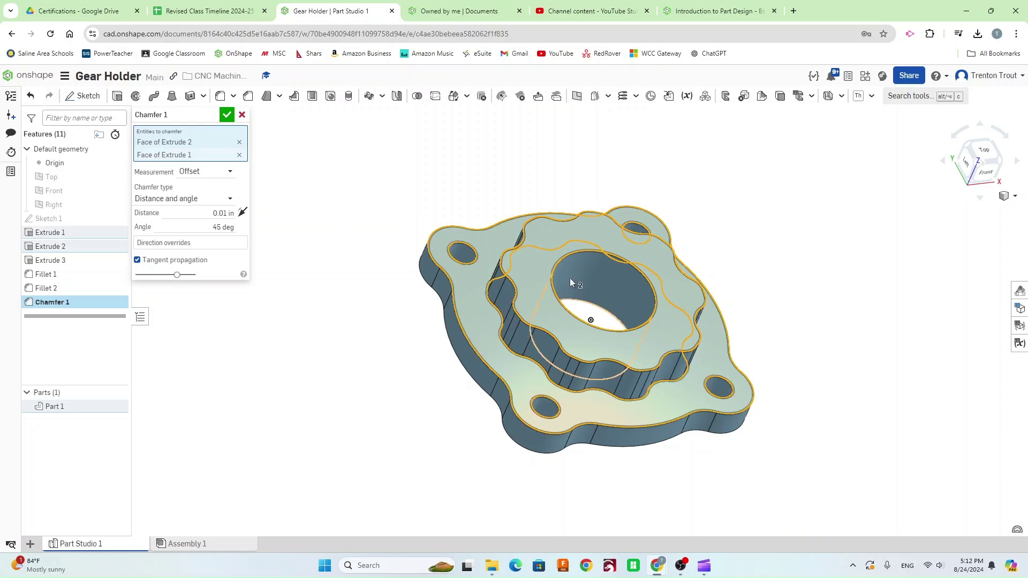
click(239, 156)
click(457, 319)
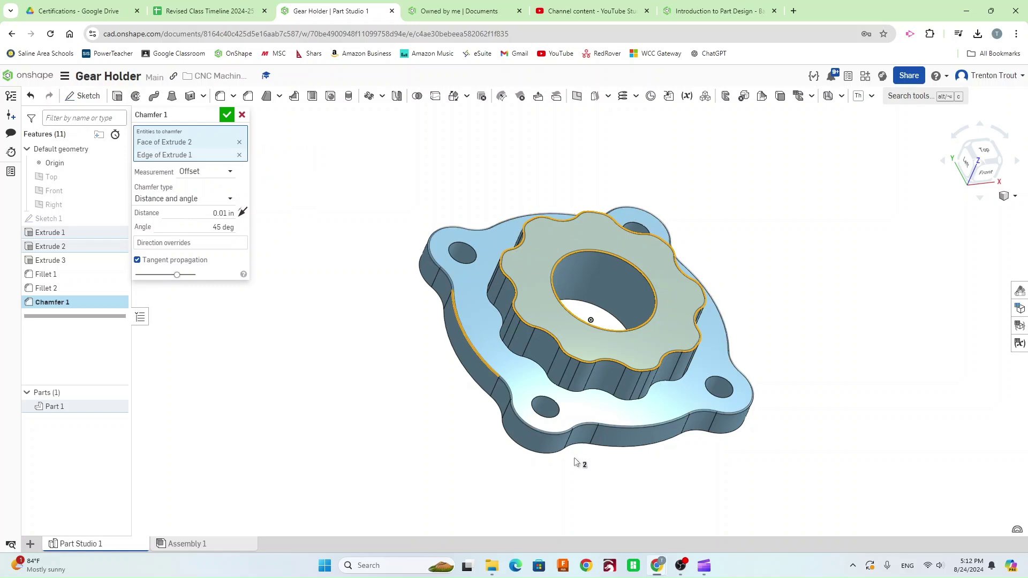
click(235, 215)
text(.0)
key(Return)
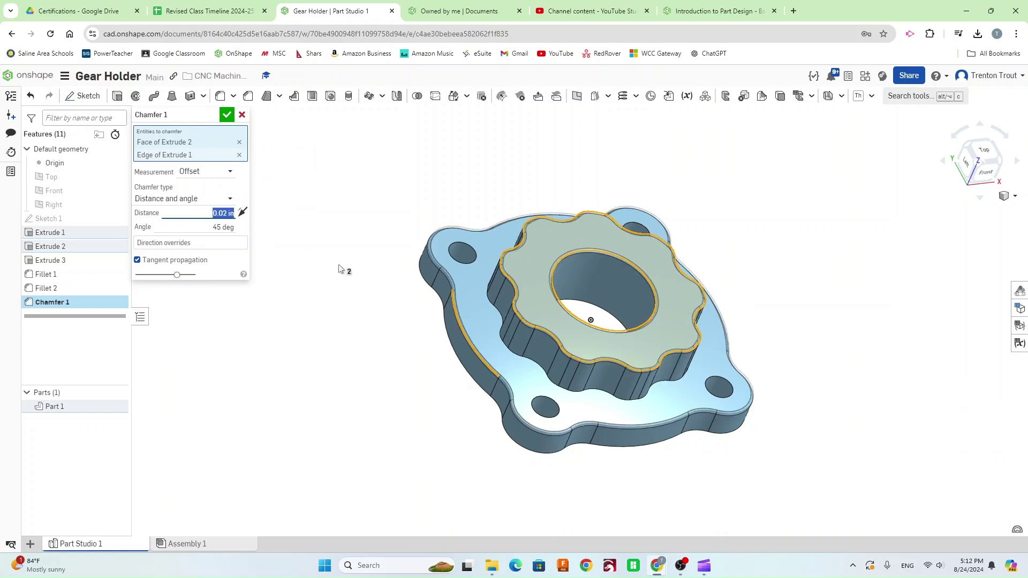
click(225, 115)
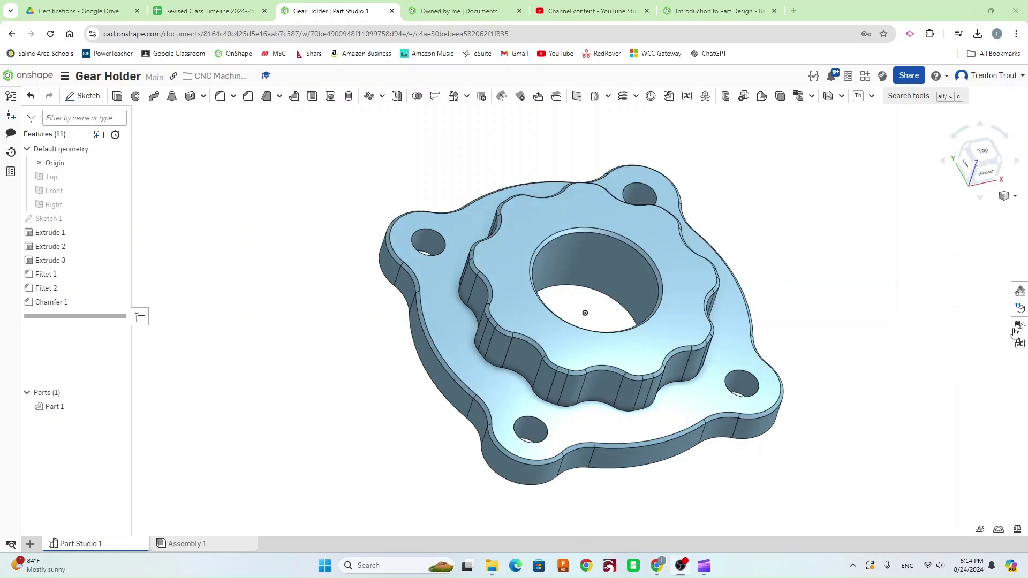
mouse_move(820, 457)
middle_down()
mouse_move(807, 431)
mouse_move(808, 447)
middle_up()
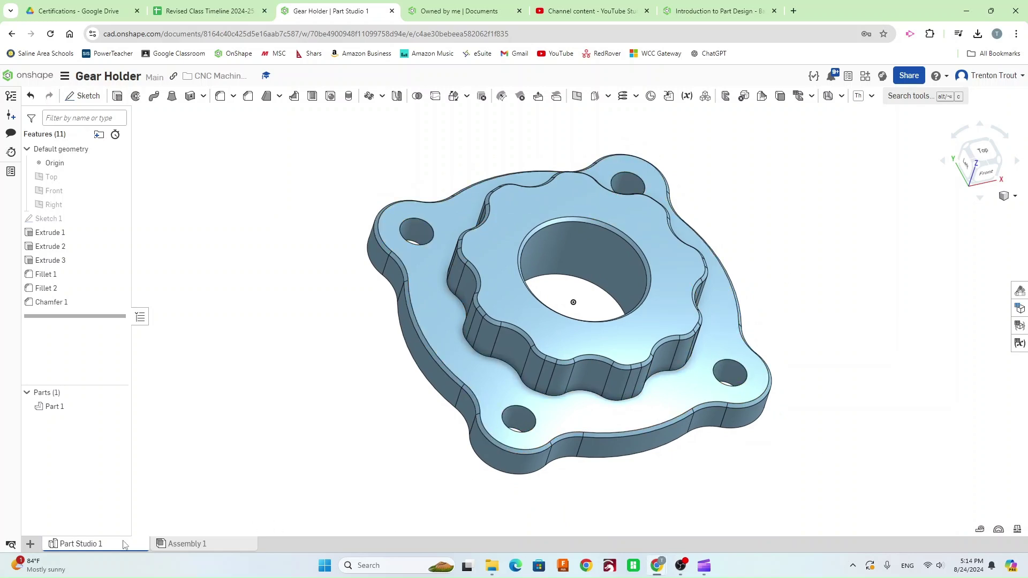
Export Part Studio 1 as a STEP file named Gear Holder.
right_click(102, 545)
click(109, 519)
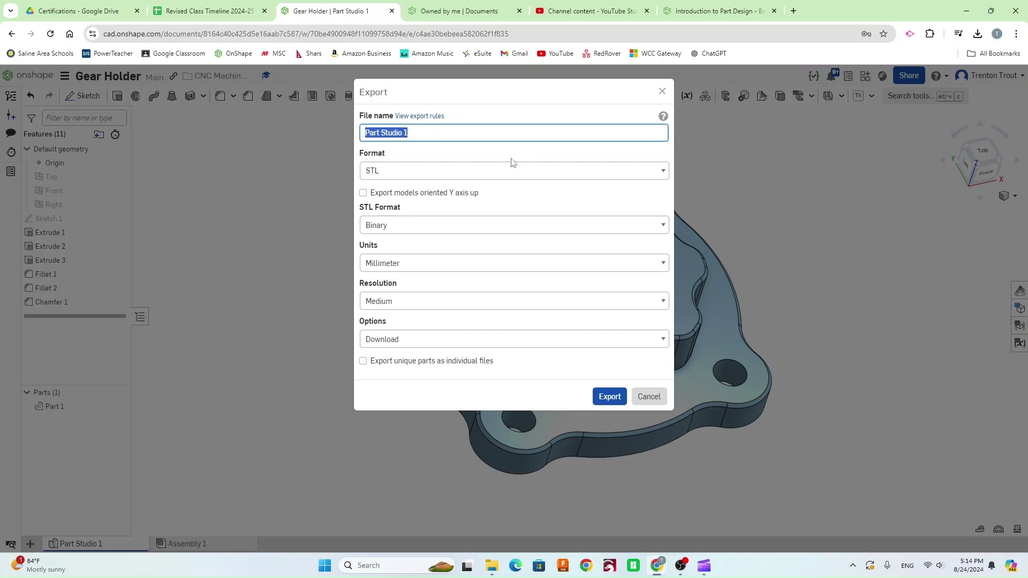
text(Gear Holder)
click(532, 170)
click(416, 207)
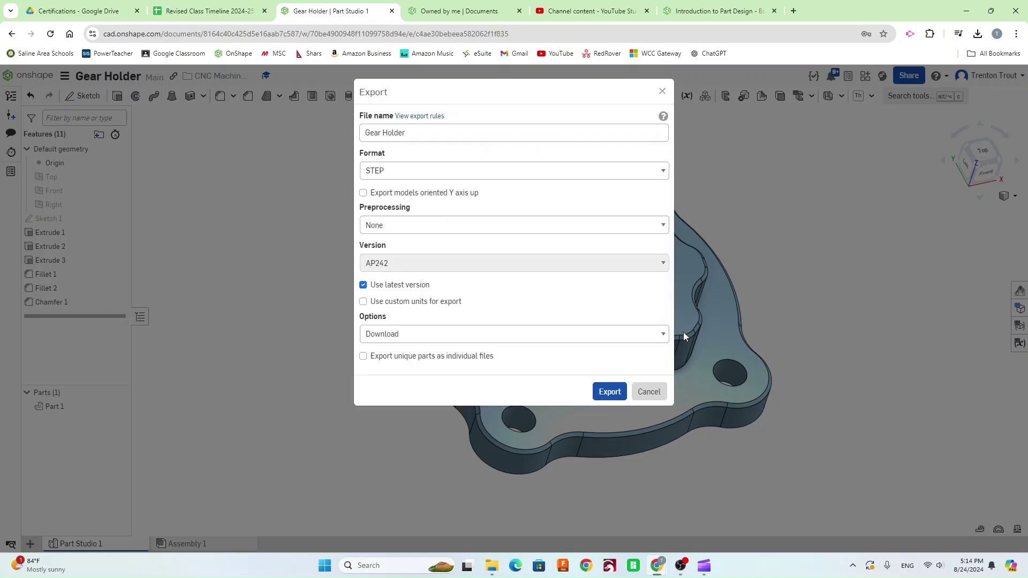
click(609, 391)
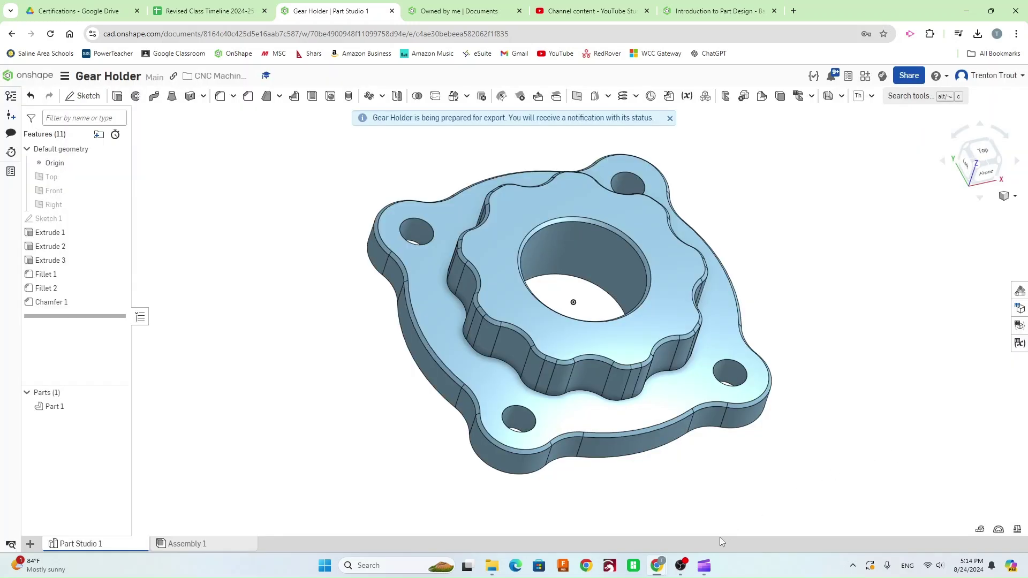
In Fusion, open Gear Holder.step from the Downloads folder.
click(562, 570)
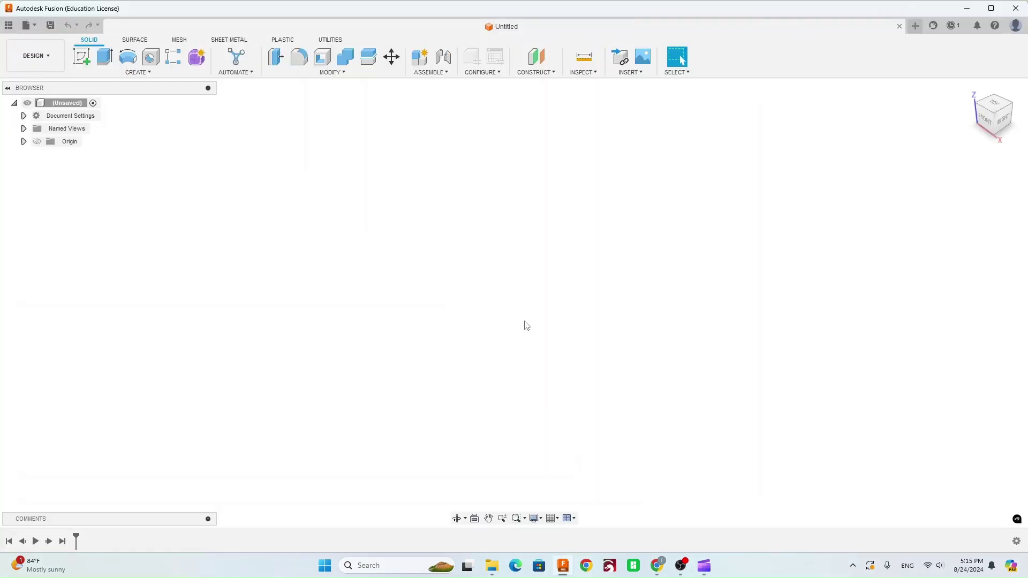
click(26, 26)
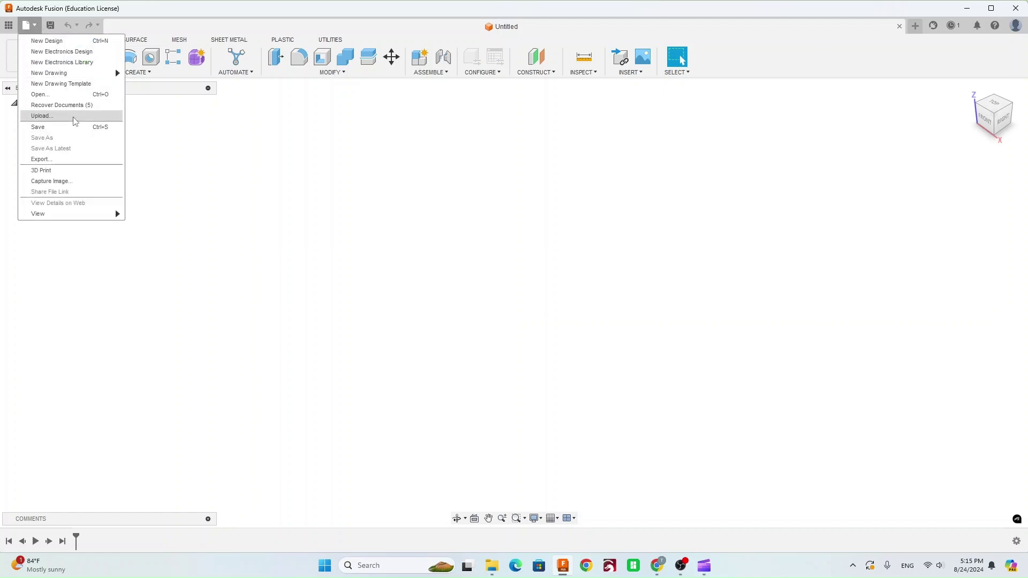
click(74, 97)
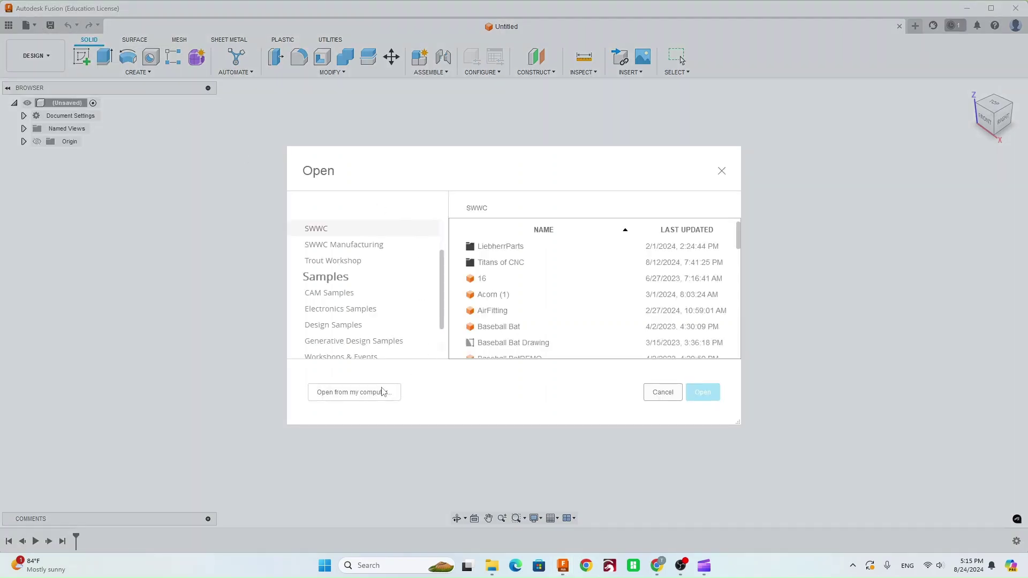
click(384, 392)
click(48, 190)
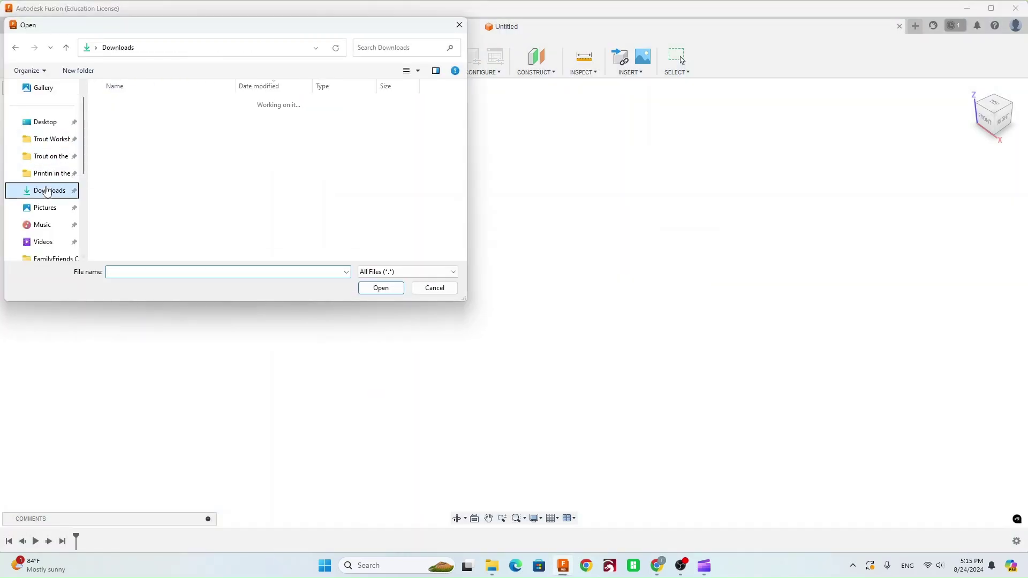
double_click(134, 118)
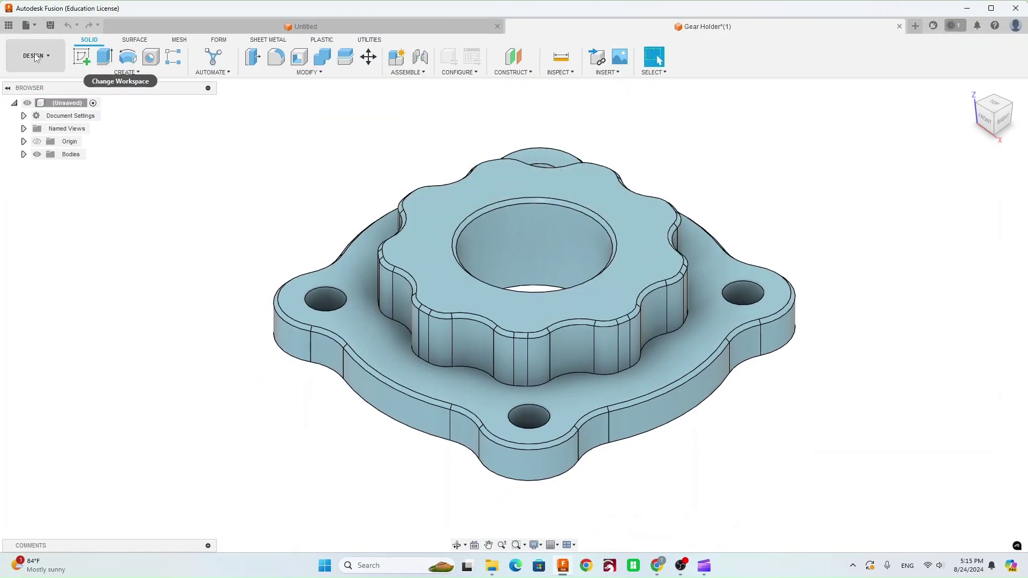
click(38, 59)
In the Manufacture workspace, start a new milling setup oriented by Z axis/plane & X axis.
click(58, 174)
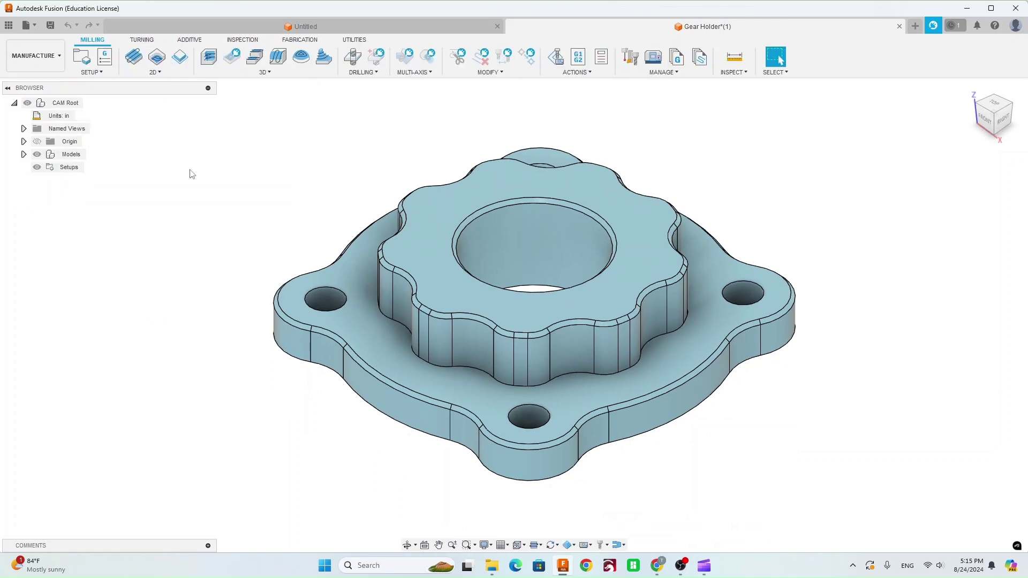
click(85, 60)
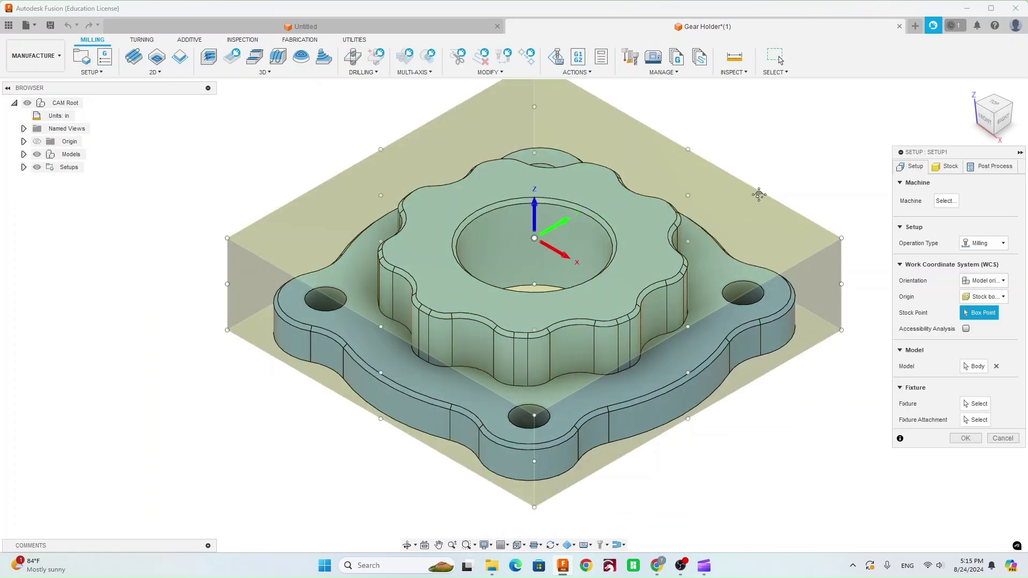
click(982, 287)
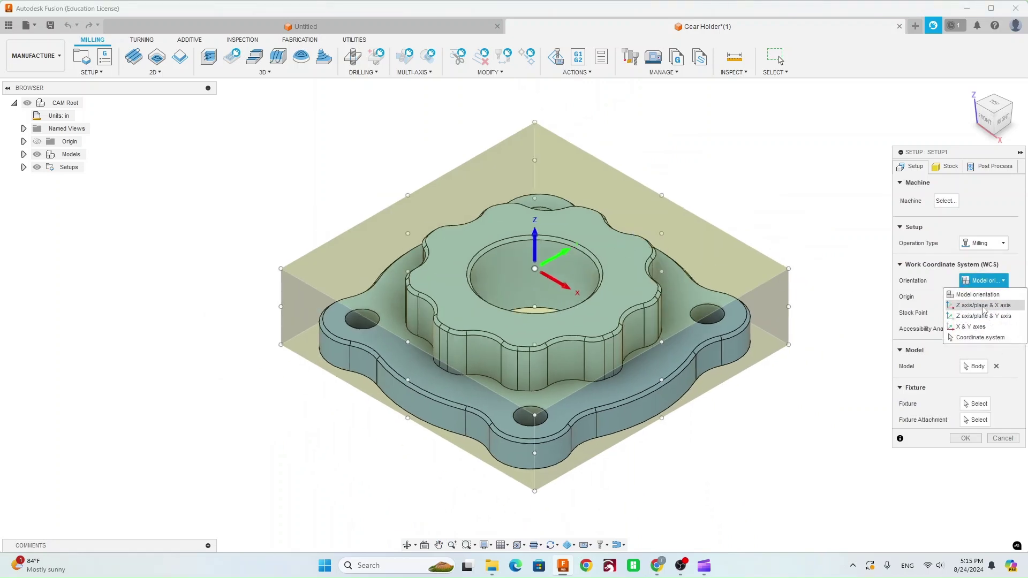
click(1000, 306)
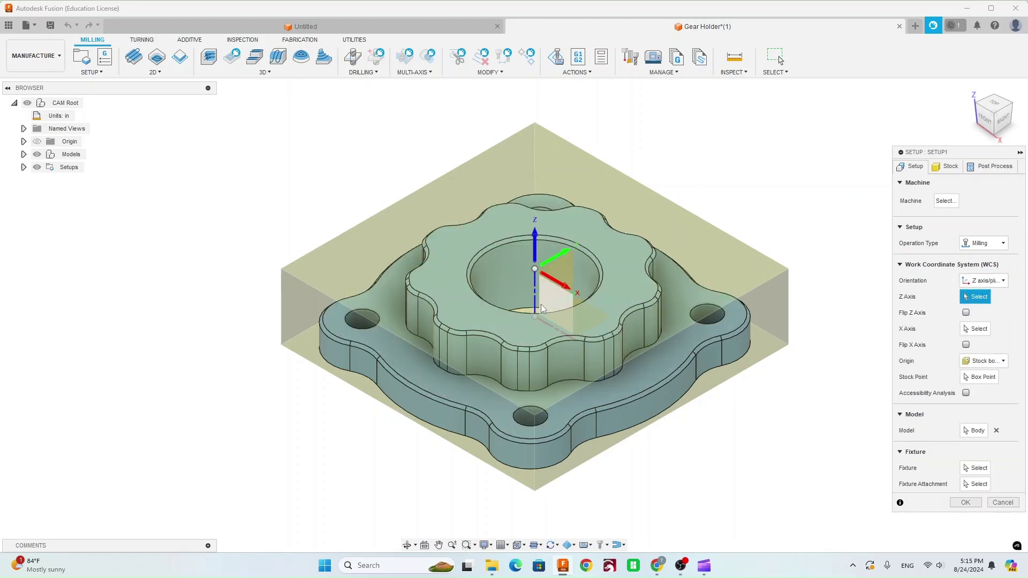
Take the setup's Z axis from the YZ plane and place the origin at a stock box point.
click(561, 269)
middle_drag(778, 436, 700, 417)
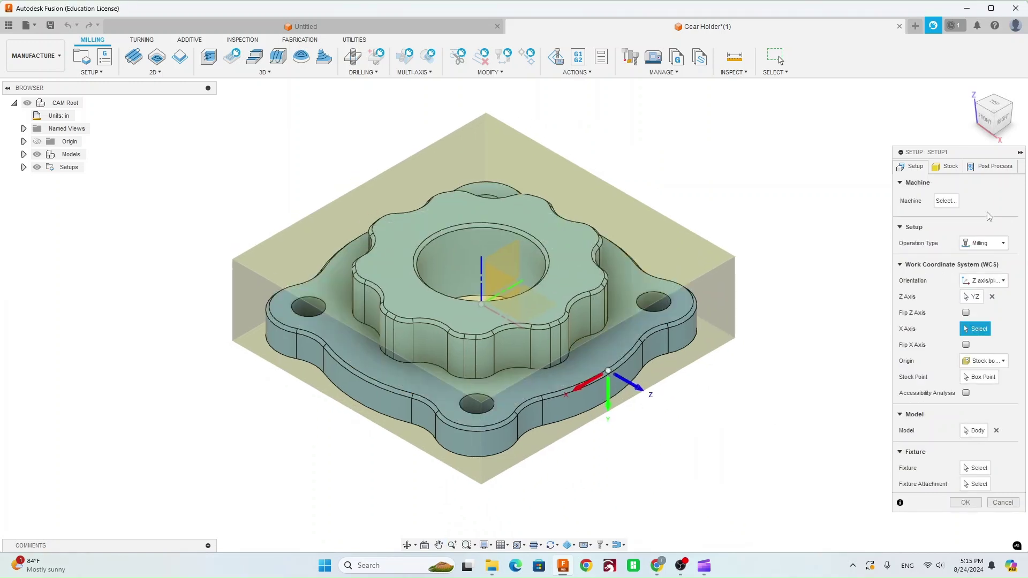
click(981, 378)
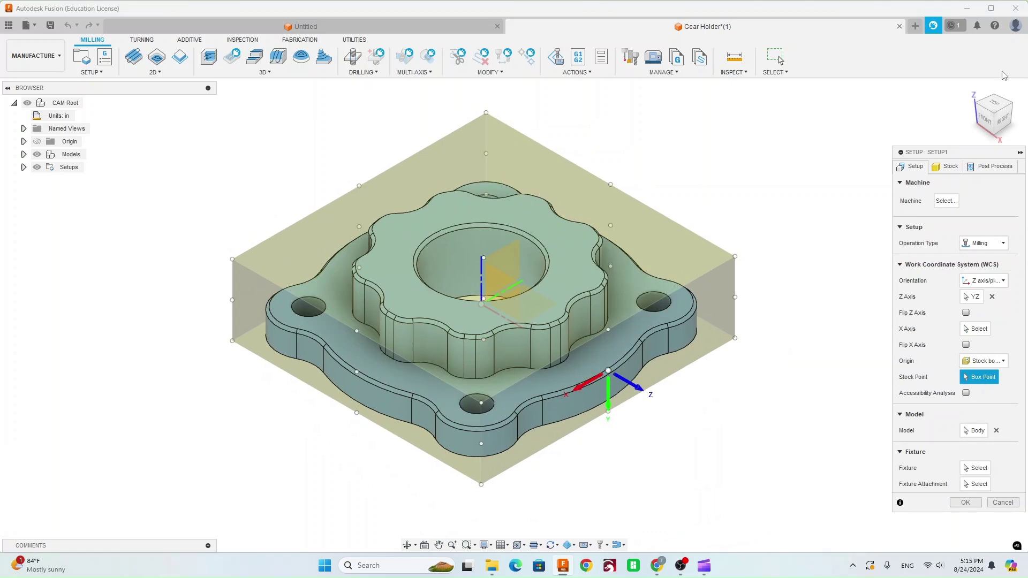
right_click(999, 114)
click(996, 107)
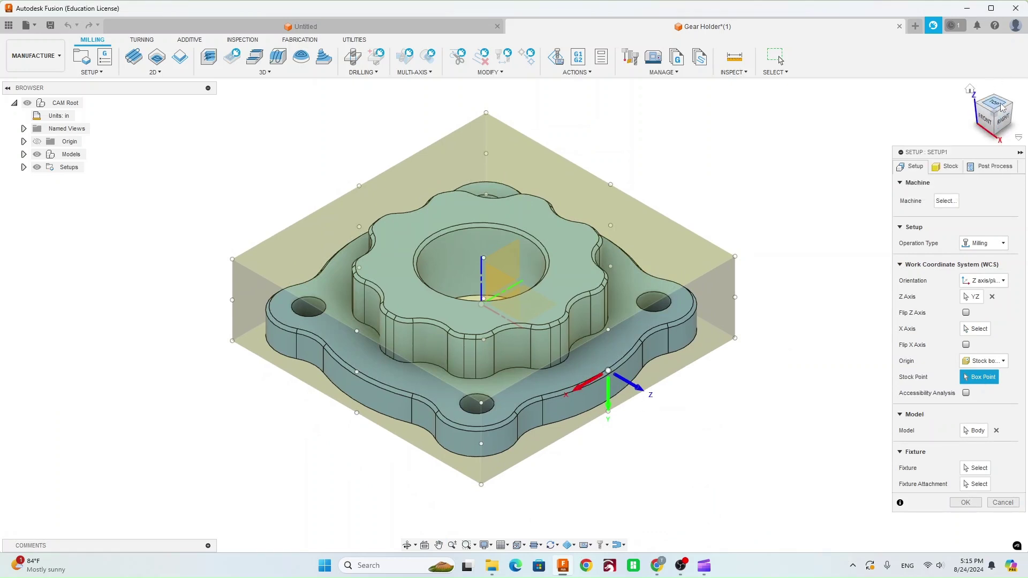
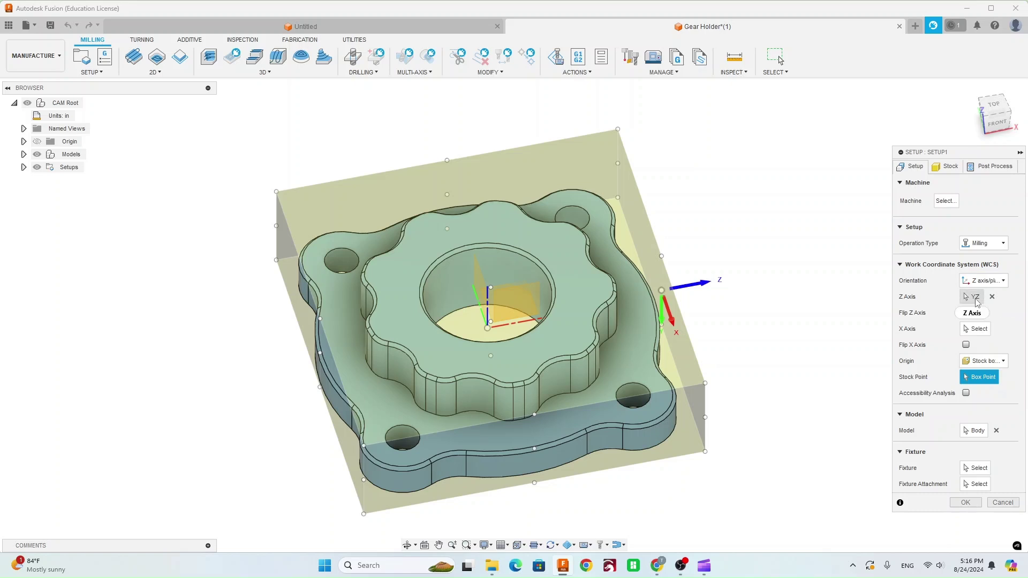
Orient the setup with Z from the top face, X along an edge, and origin at a stock box corner.
click(974, 297)
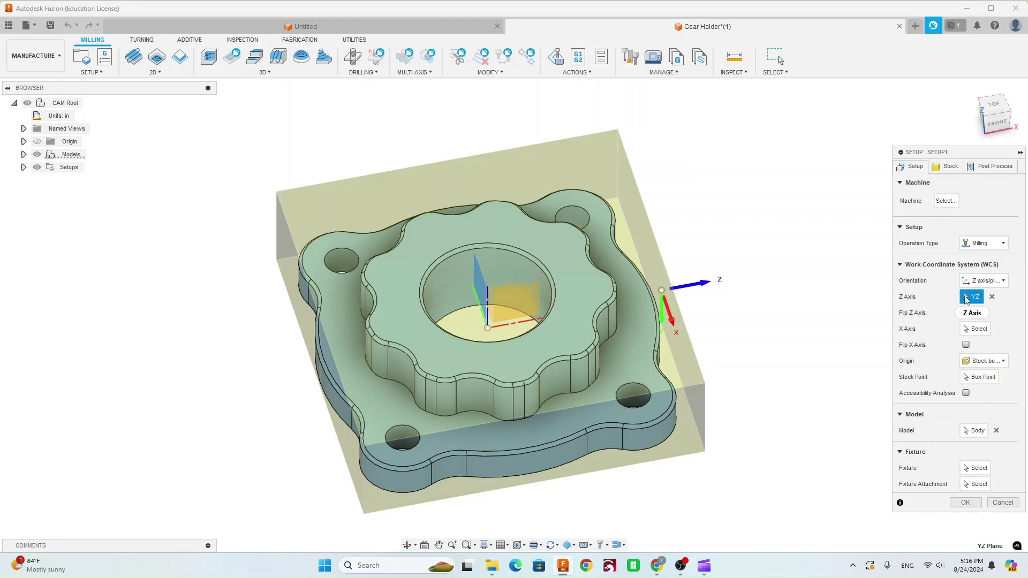
click(578, 270)
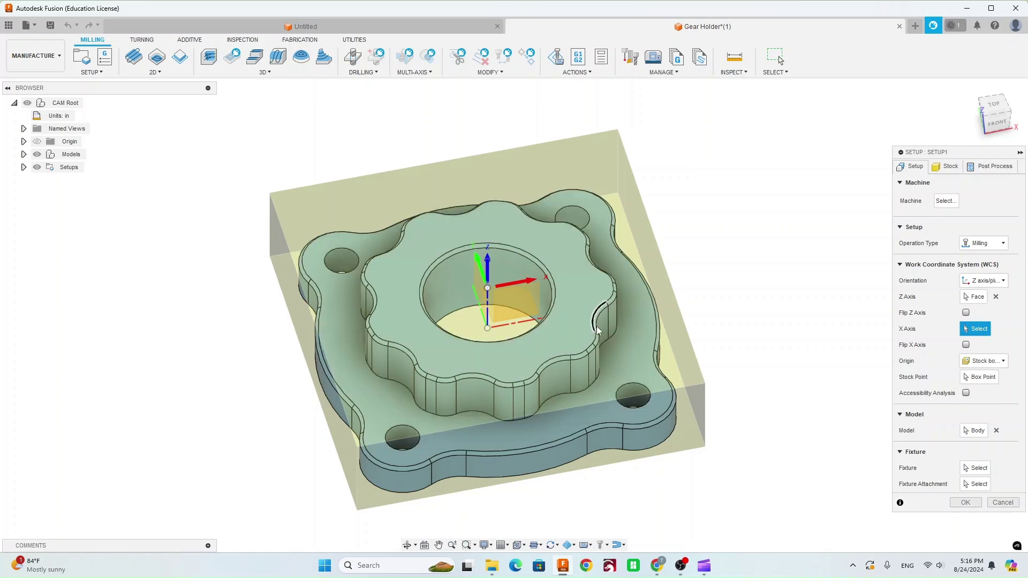
click(522, 323)
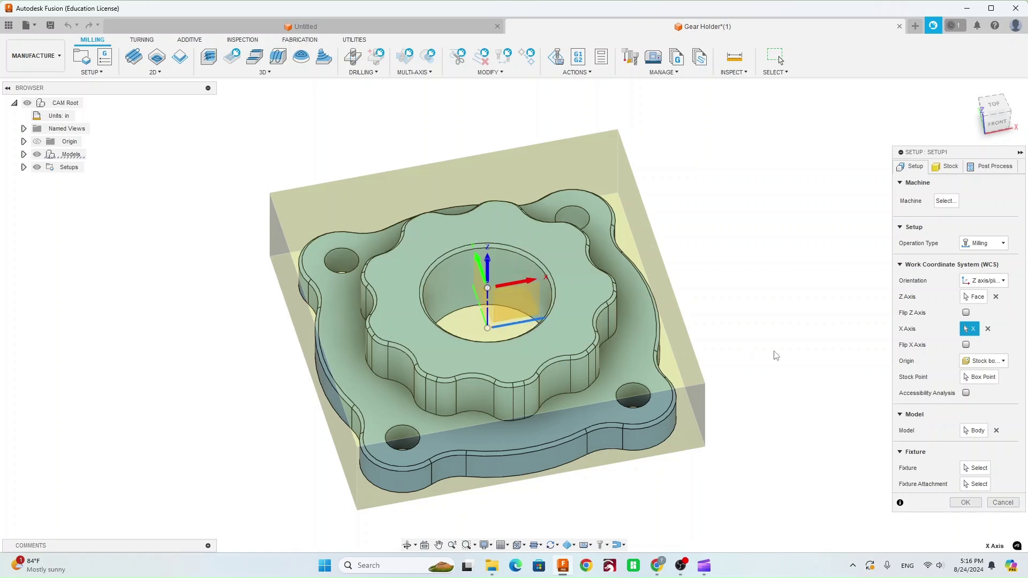
click(979, 376)
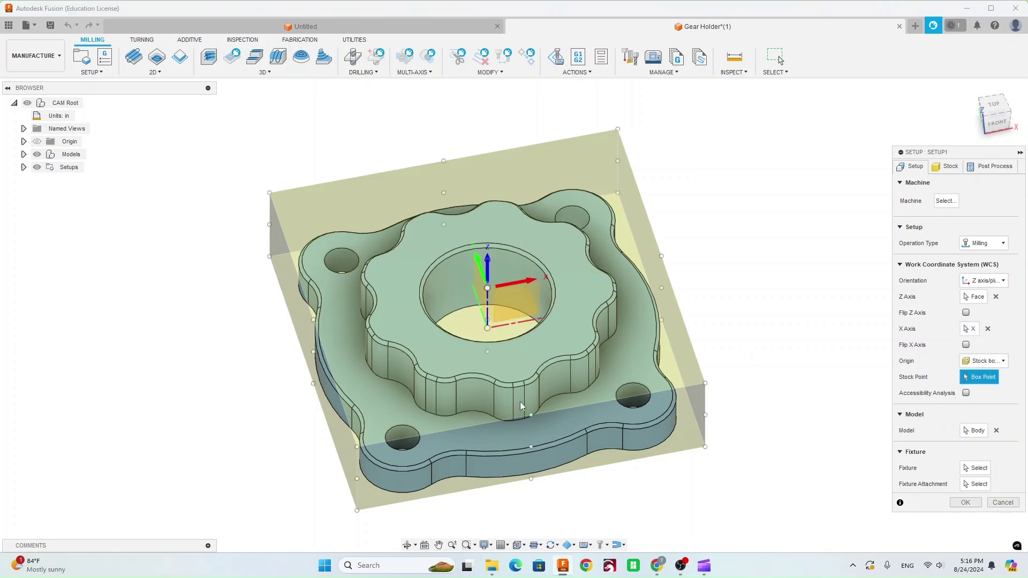
click(357, 446)
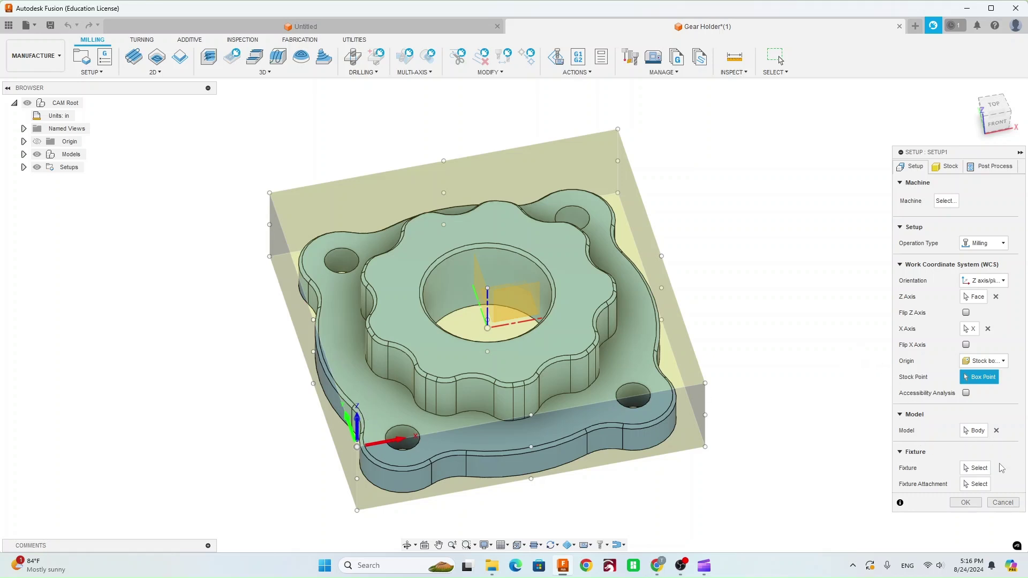
click(945, 167)
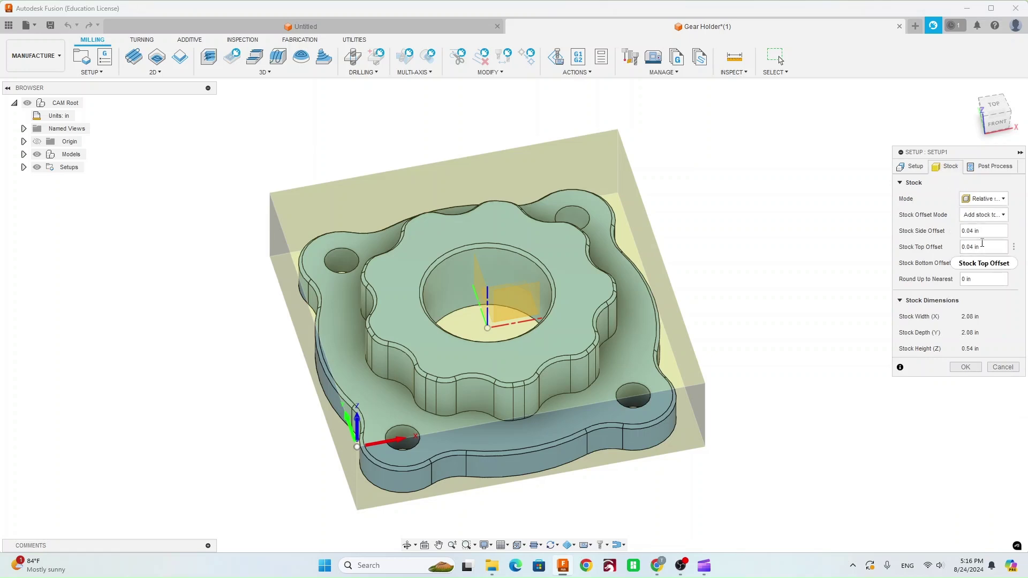
Make the stock a fixed-size 2.25 × 2.25 × 1.5 in box and confirm the setup.
click(981, 200)
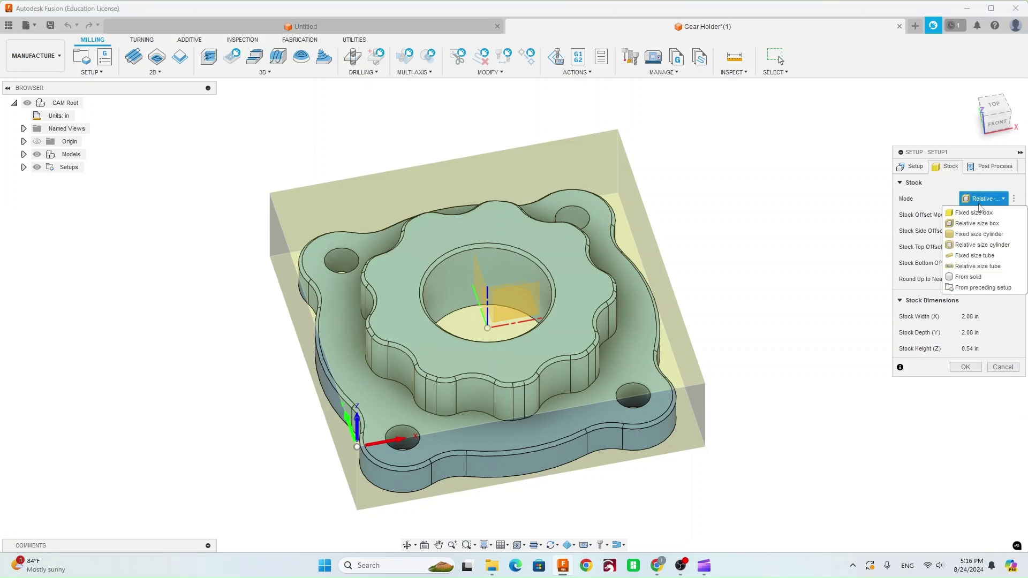
click(970, 214)
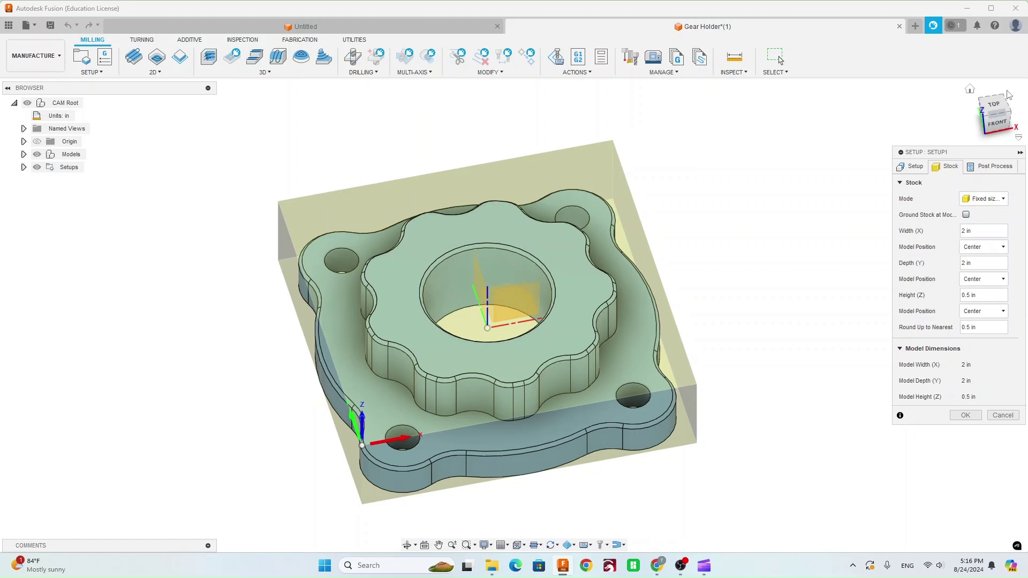
click(995, 105)
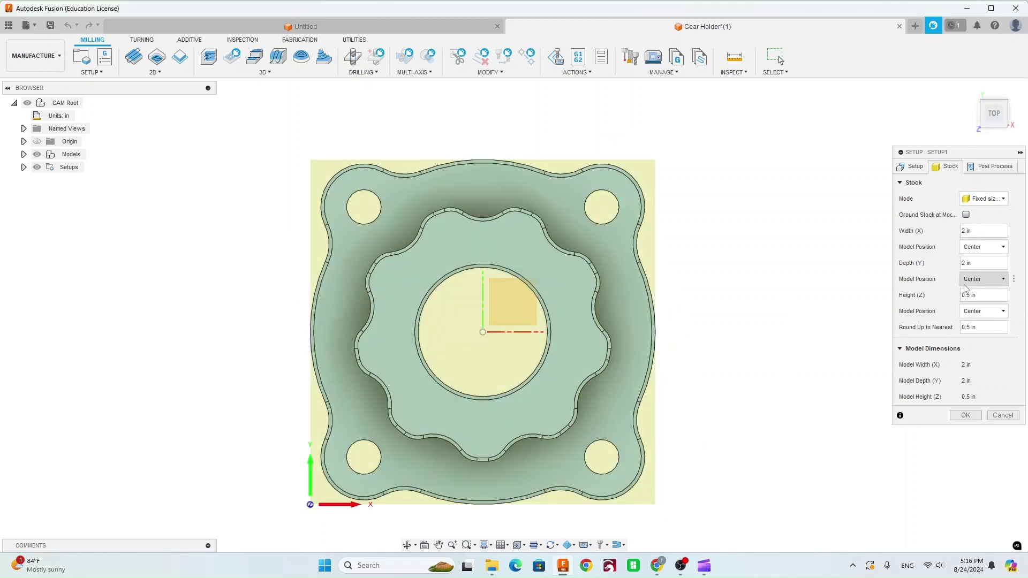
drag(971, 296, 952, 294)
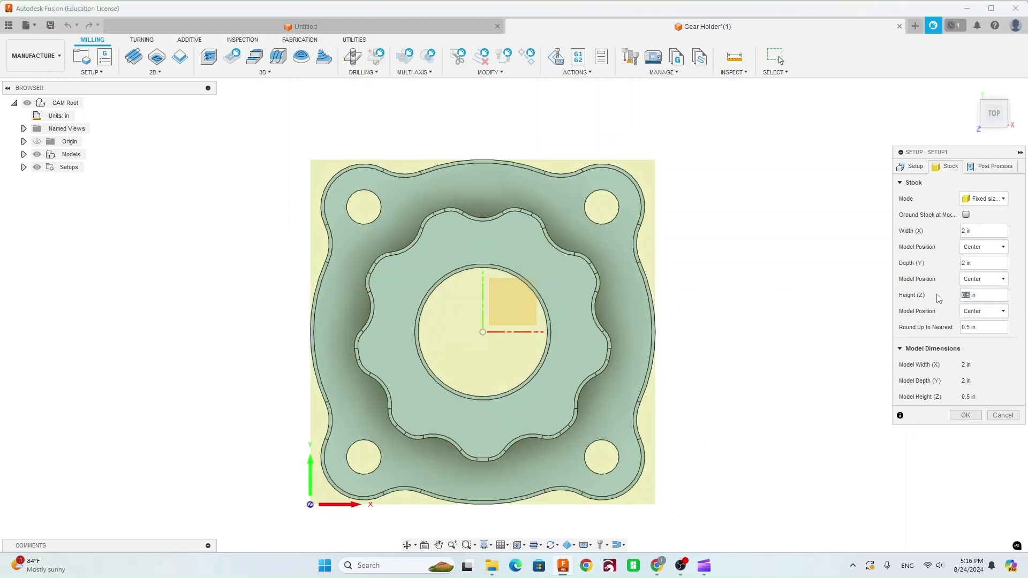
click(965, 263)
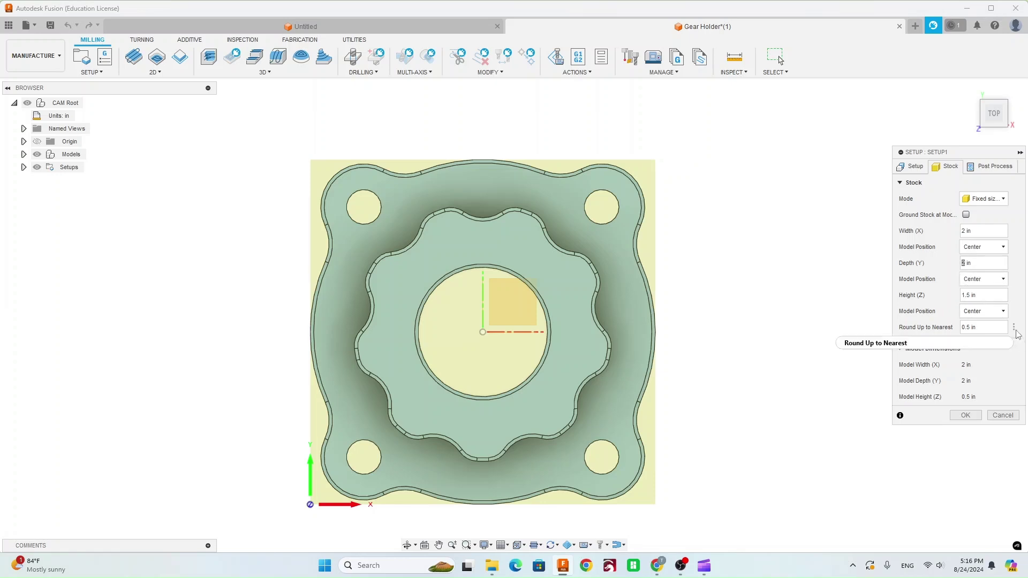
text(.25)
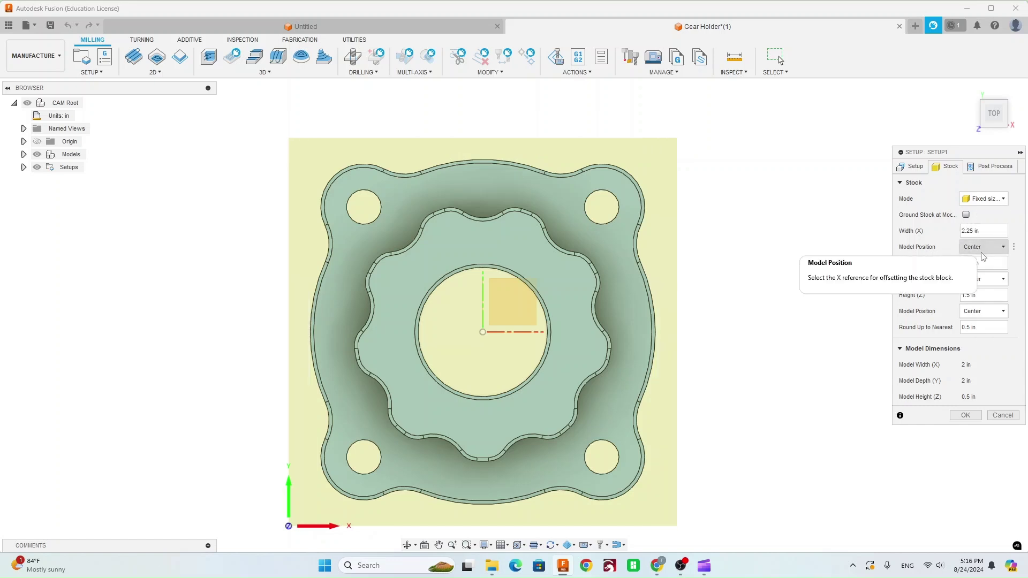
click(963, 416)
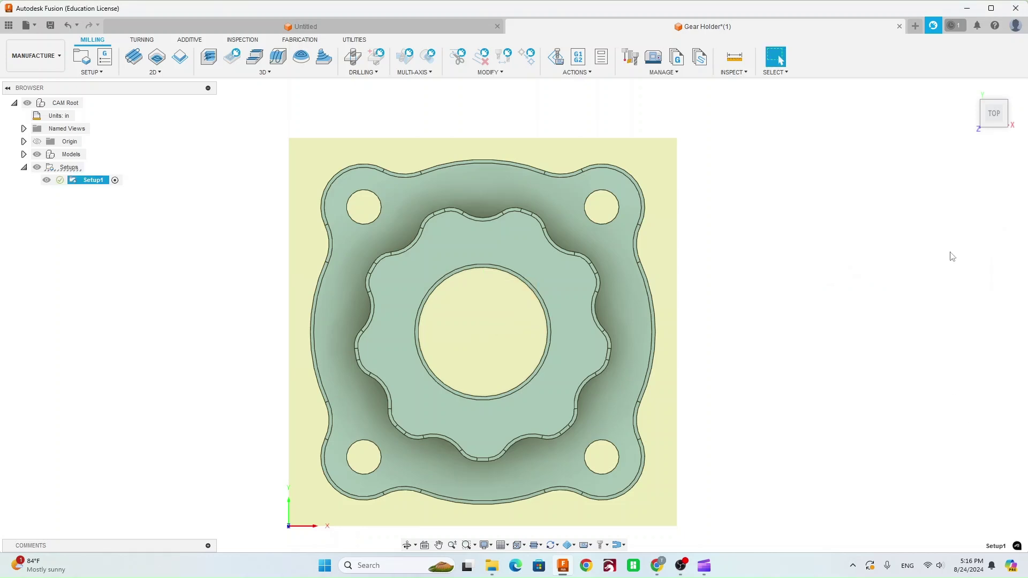
right_click(991, 112)
click(993, 115)
drag(996, 117, 1023, 79)
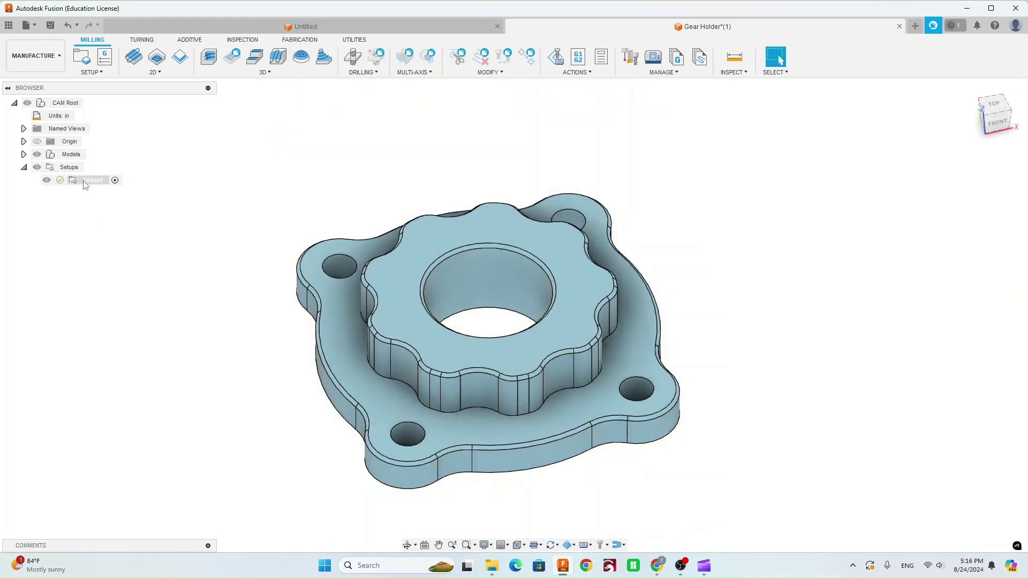
Reopen Setup1 and position the stock with a 0 in offset from the part's top.
double_click(93, 180)
click(951, 170)
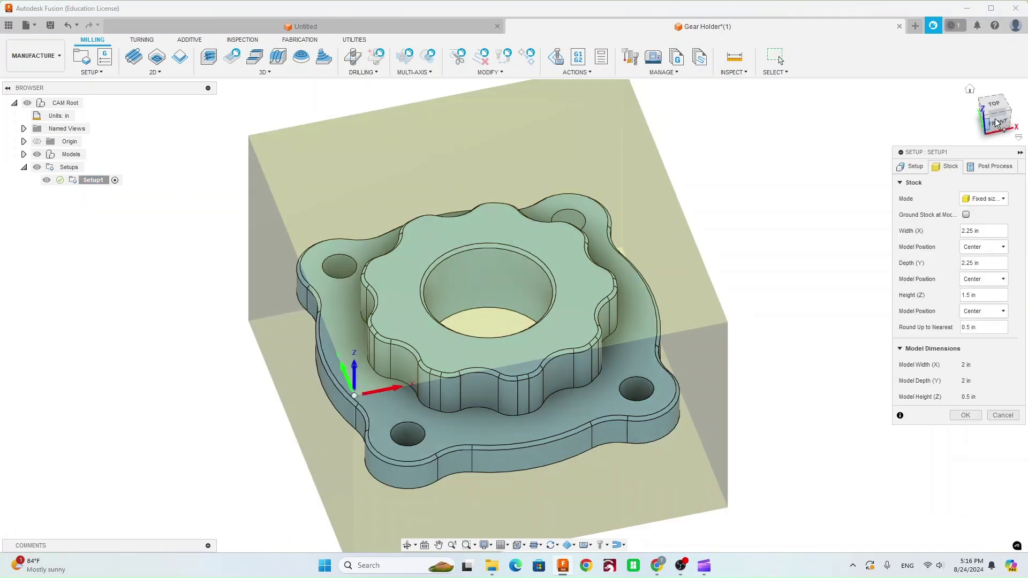
click(998, 122)
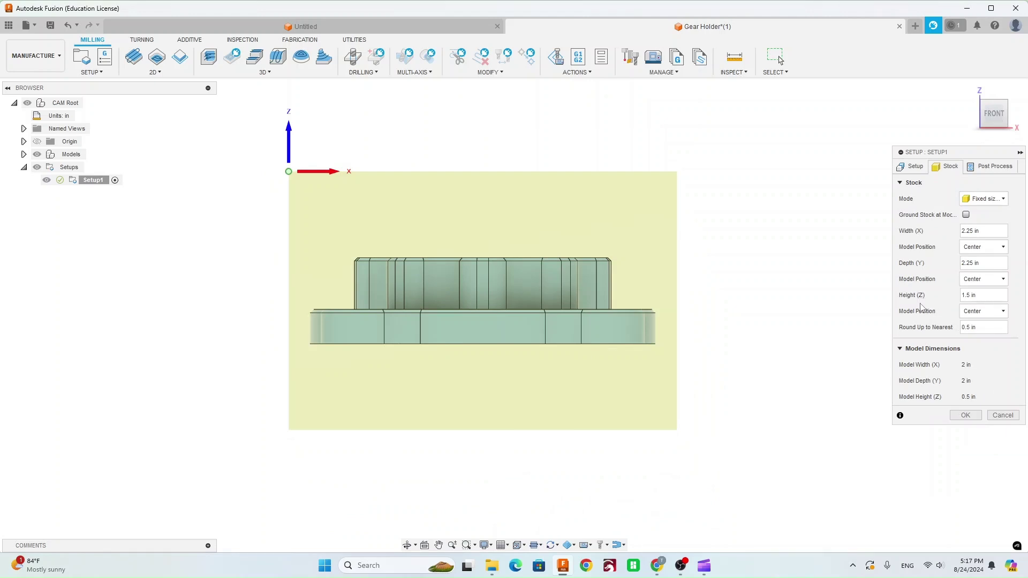
click(983, 311)
click(981, 326)
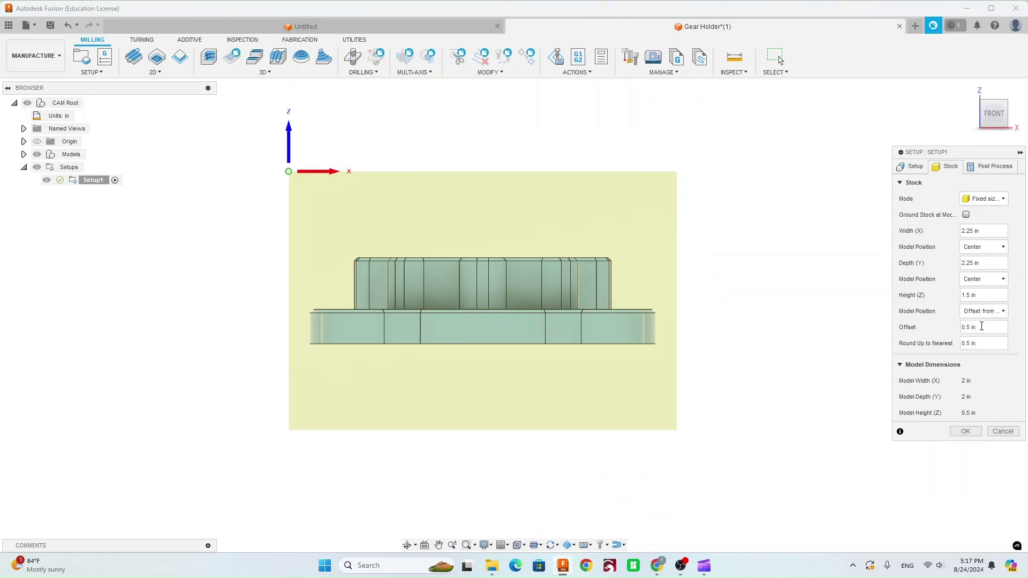
double_click(970, 326)
text(0)
click(965, 431)
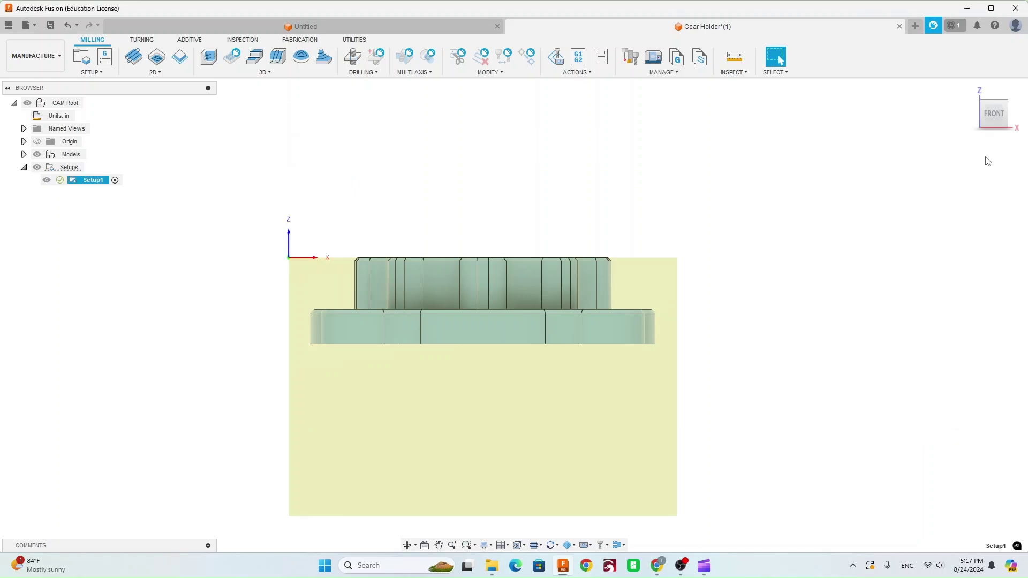
click(1007, 128)
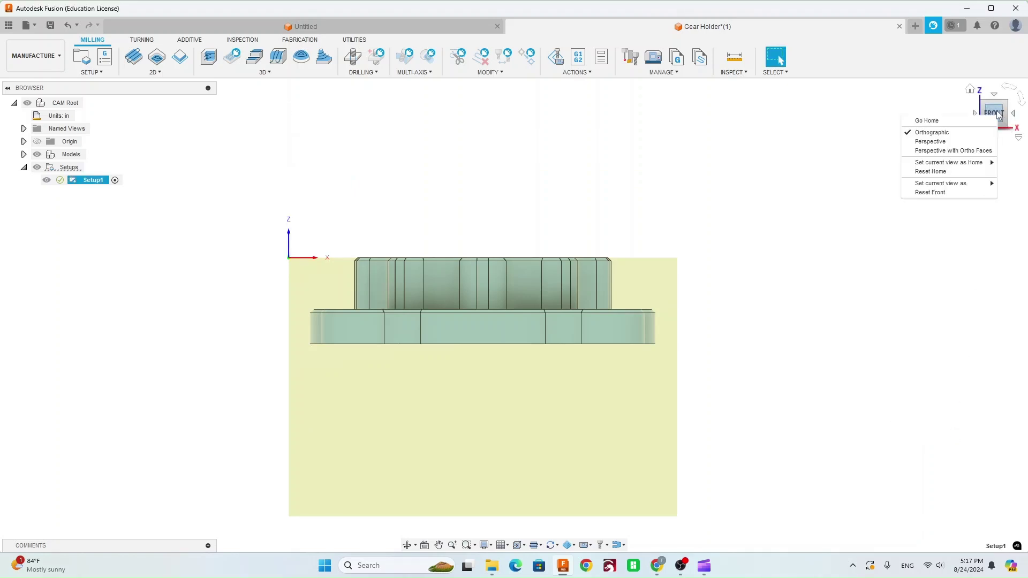
click(927, 120)
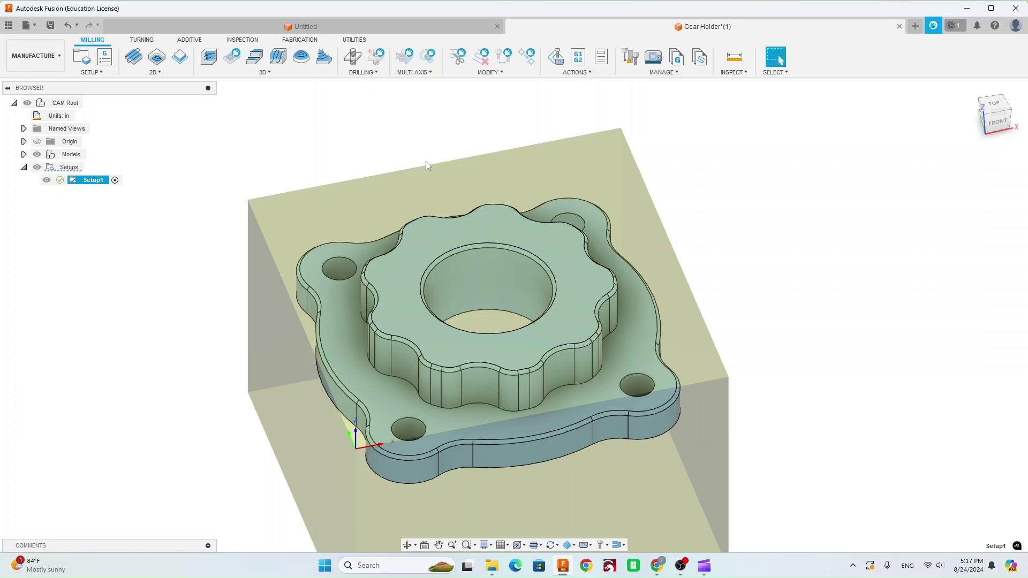
click(169, 74)
Create a 2D Pocket using the MfgTools Ø1/8" aluminium flat endmill.
click(165, 94)
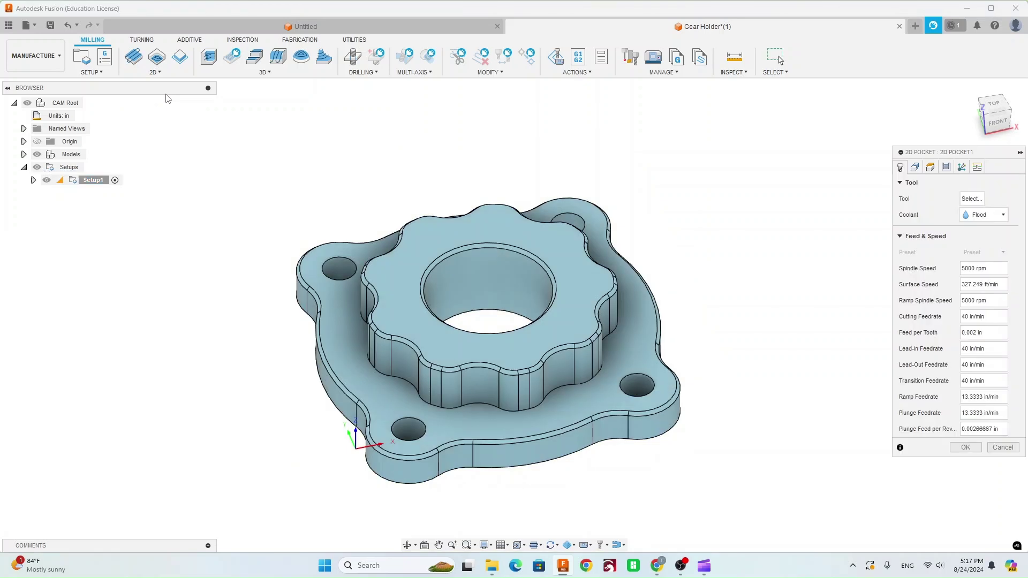
click(971, 199)
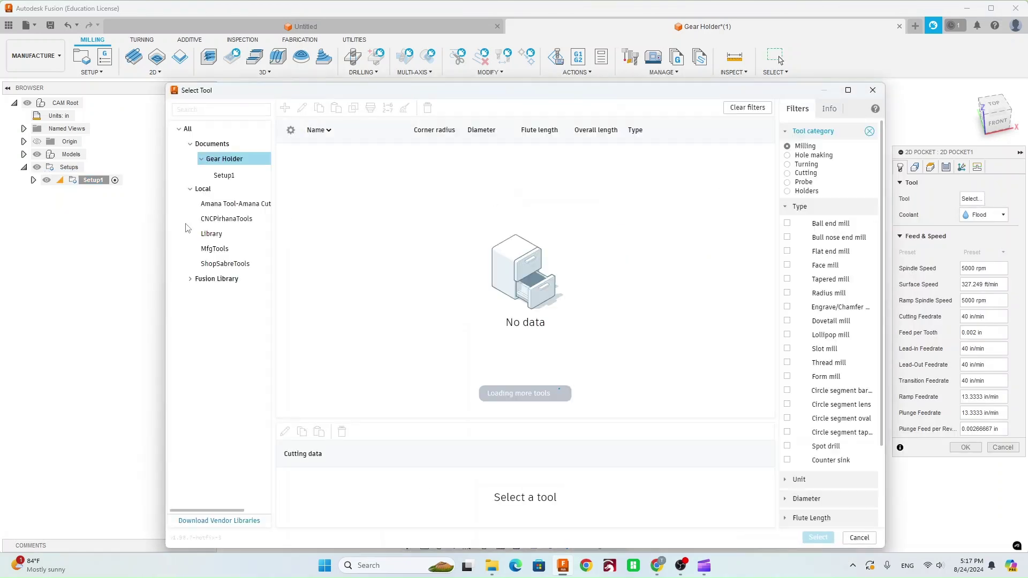
click(241, 249)
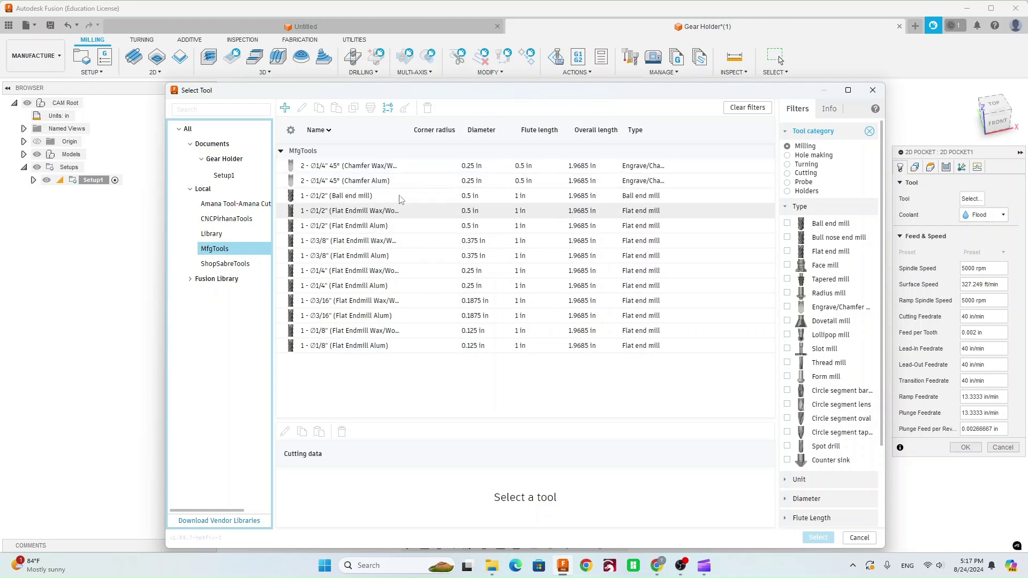
click(388, 346)
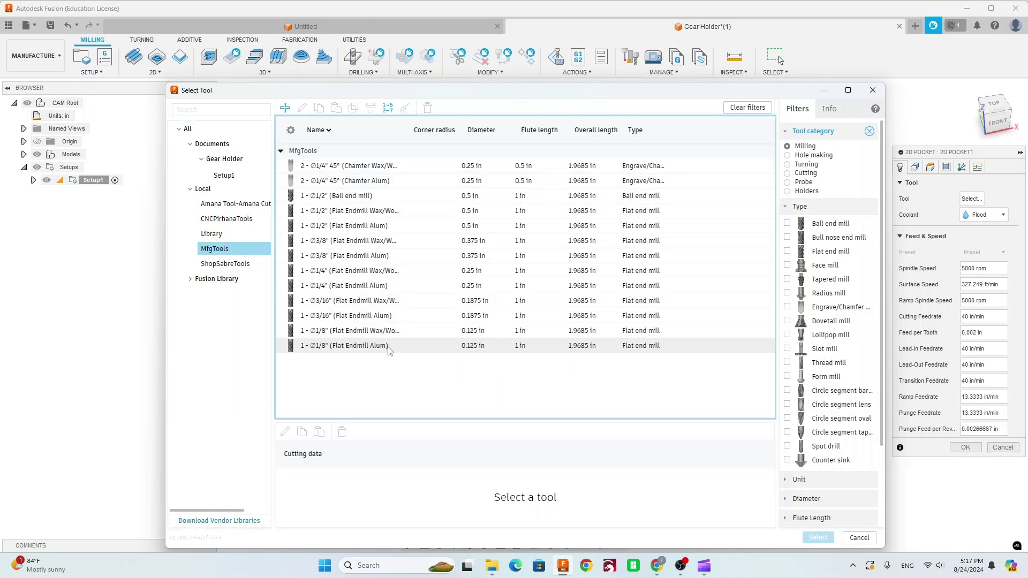
click(818, 537)
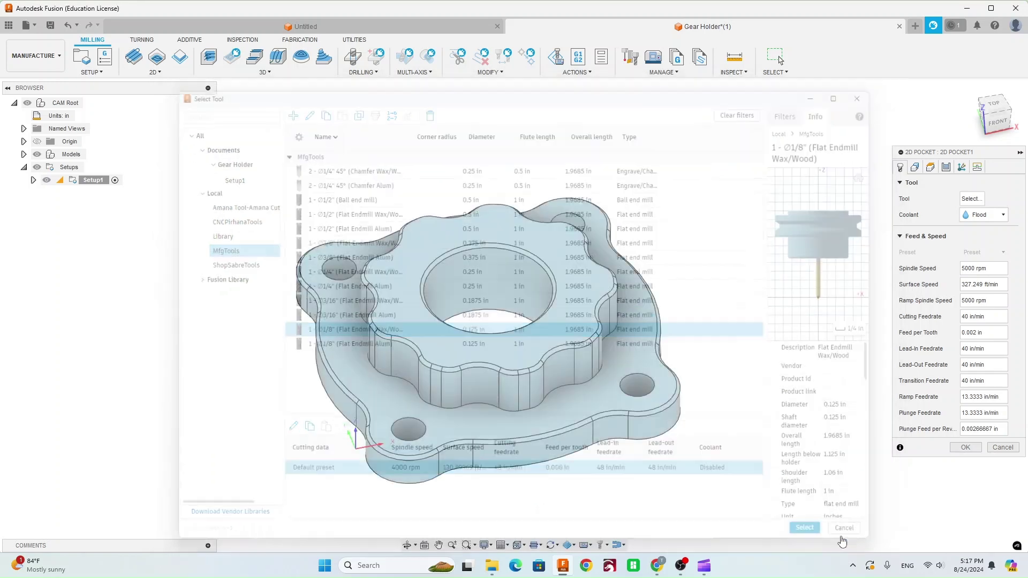
Select the outer bottom edge, flange top face and centre hole edge as pocket geometry.
click(914, 167)
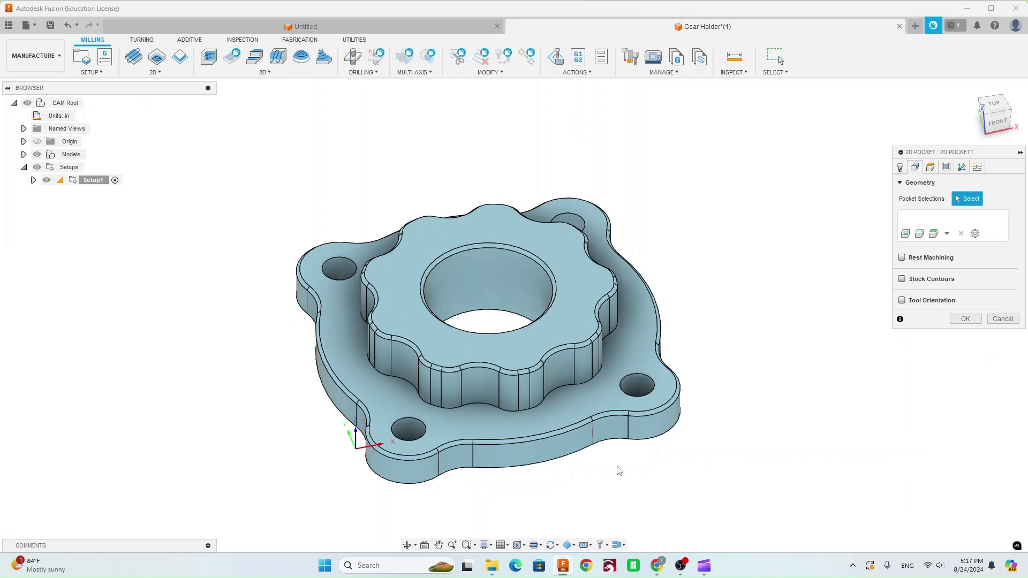
click(570, 462)
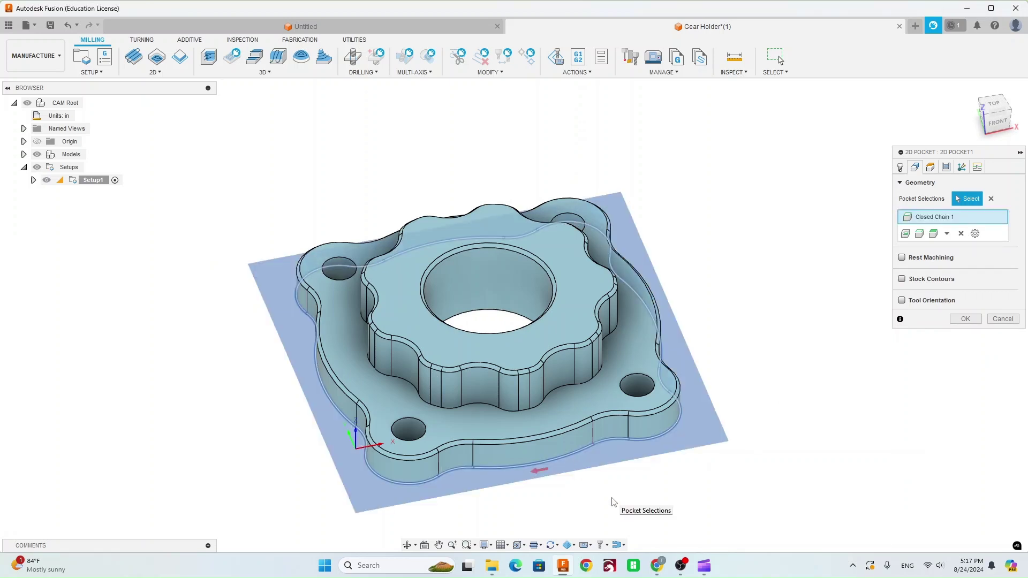
click(467, 416)
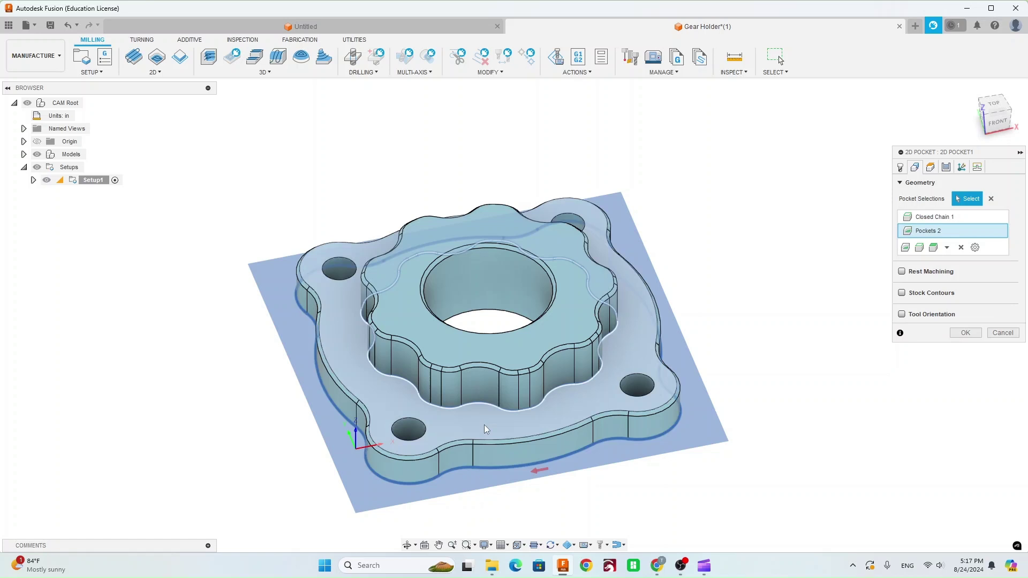
click(503, 335)
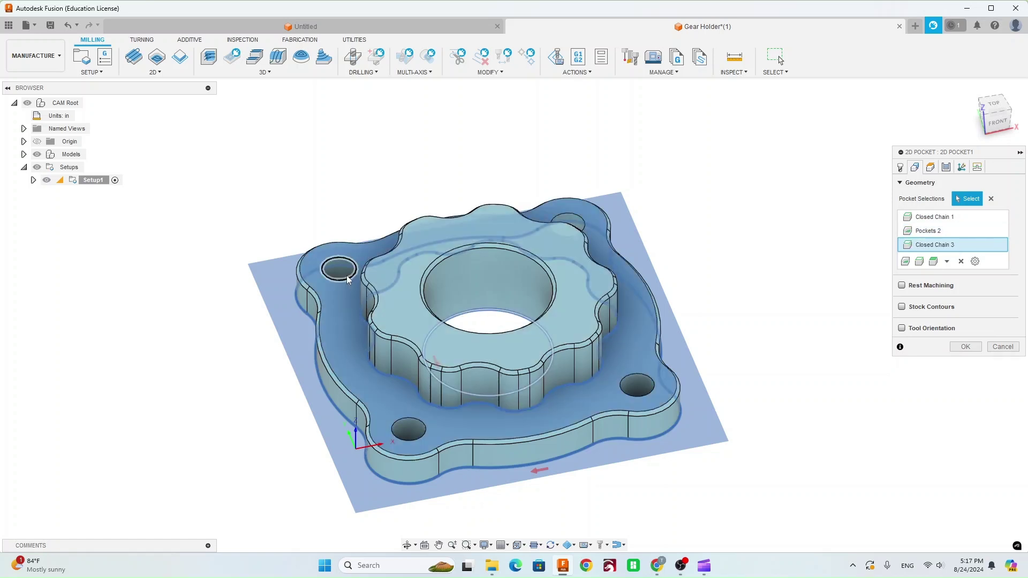
drag(994, 111, 994, 118)
right_click(994, 110)
click(993, 102)
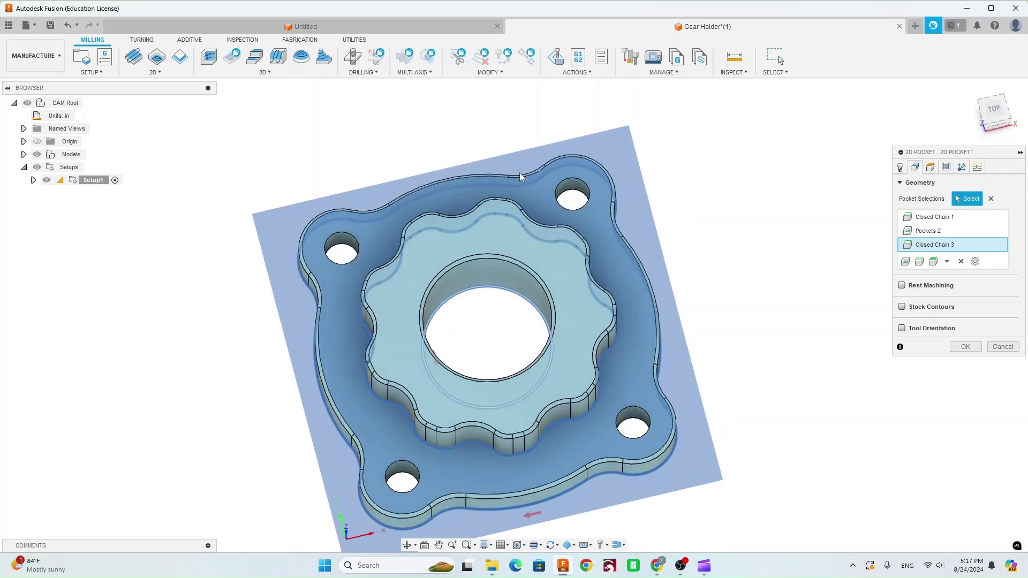
Add the four mounting hole edges to the pocket selections as closed chains.
click(568, 191)
click(343, 252)
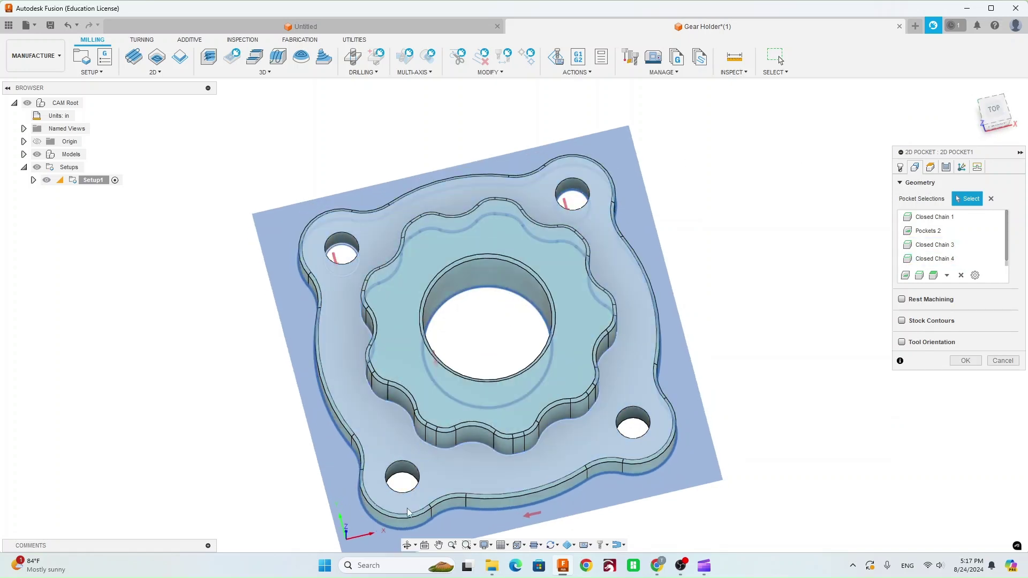
click(411, 477)
click(648, 428)
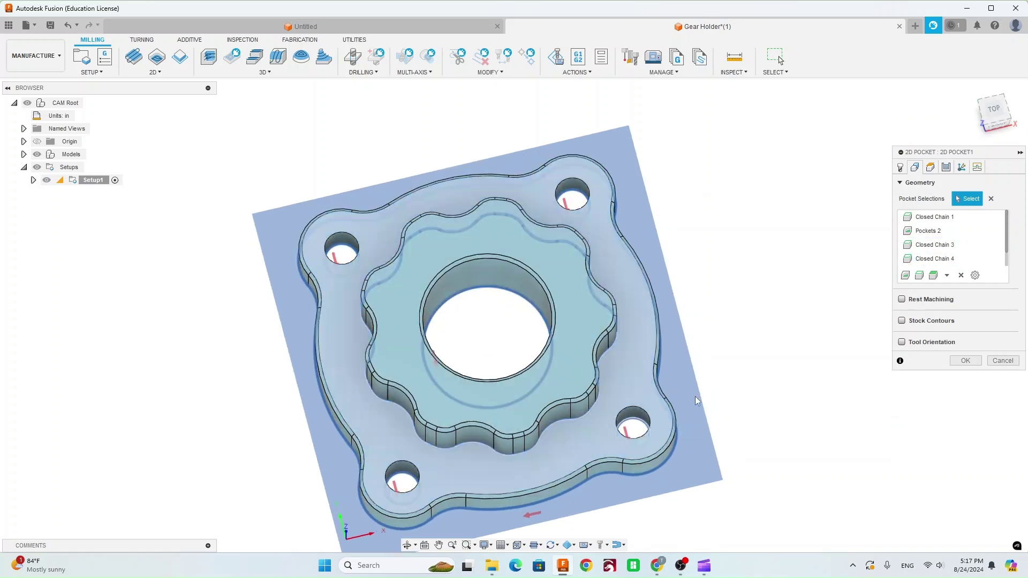
scroll(966, 257, down, 1)
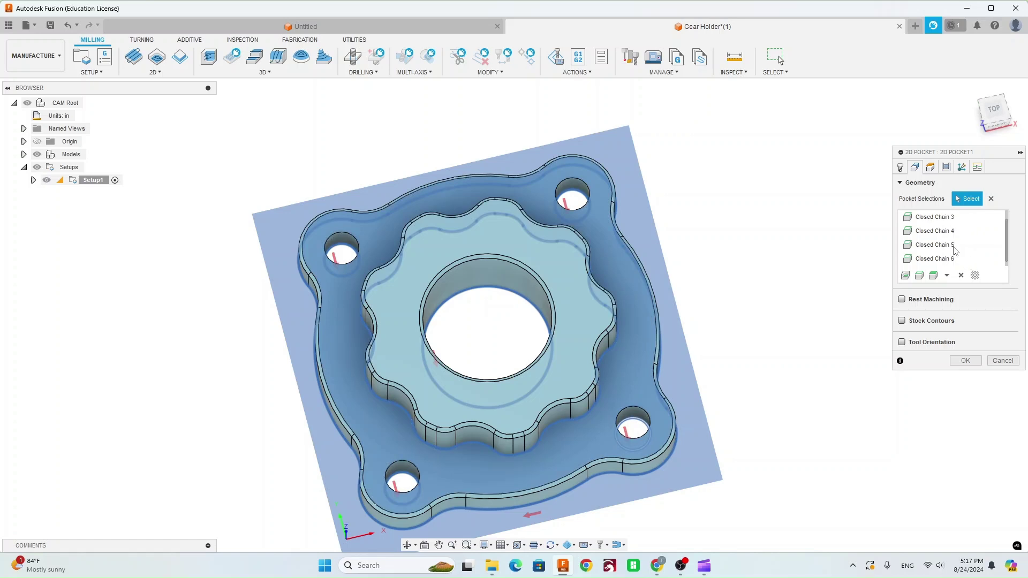
click(956, 245)
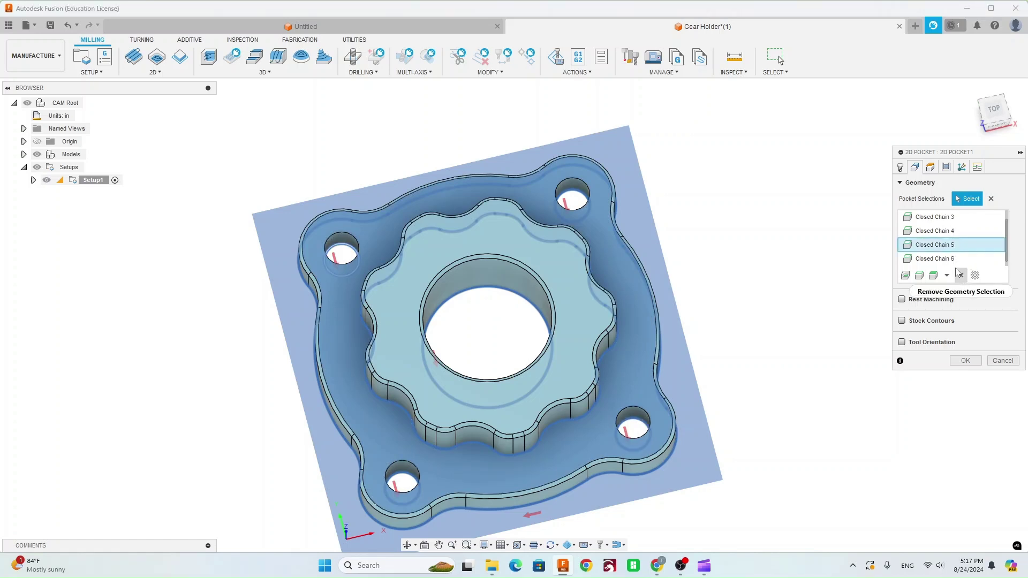
drag(992, 118, 993, 95)
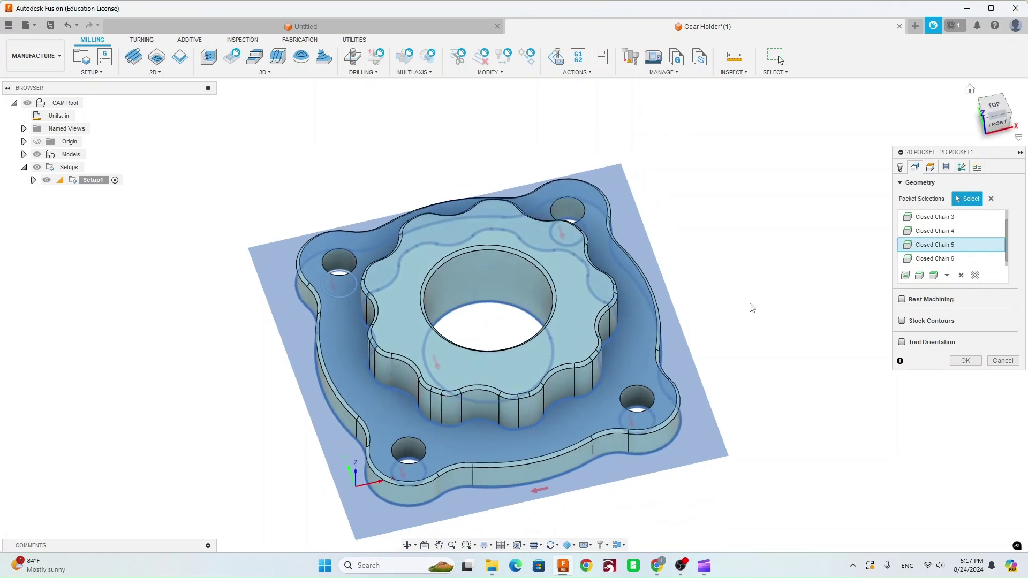
Set 0.1 in maximum stepover, multiple depths and smoothing, with no stock to leave.
click(946, 167)
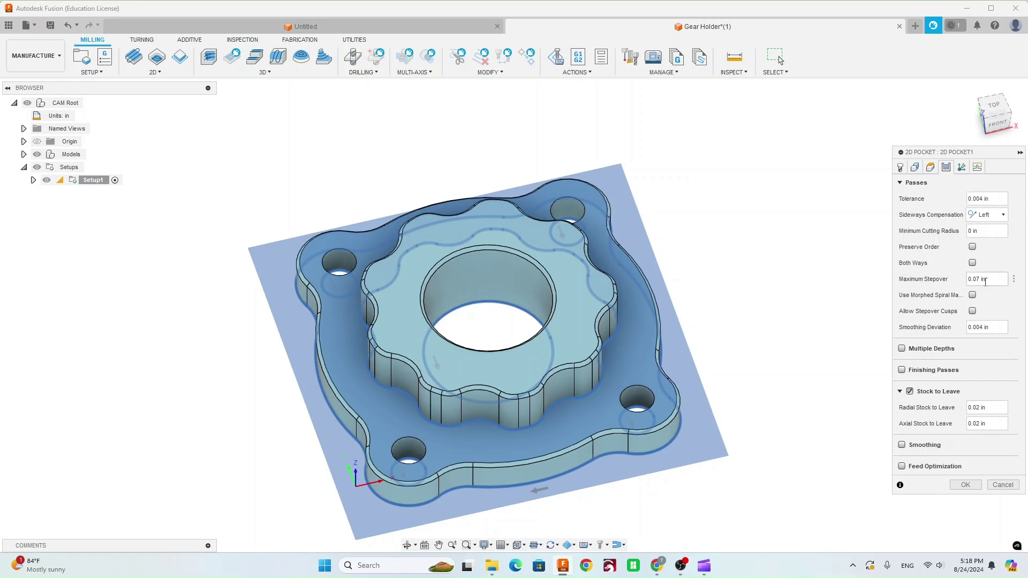
click(953, 282)
click(909, 392)
click(901, 349)
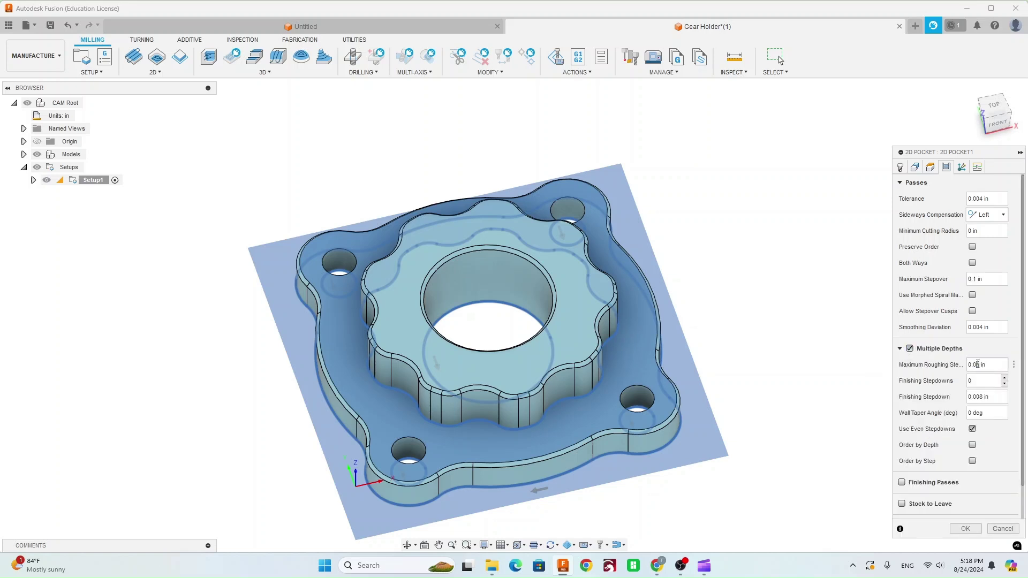
scroll(964, 375, down, 2)
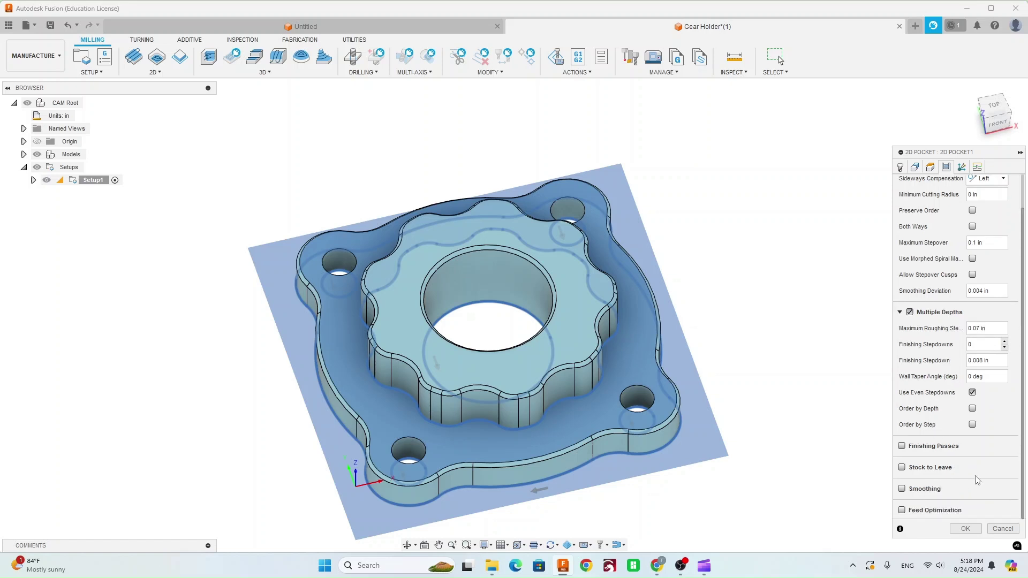
click(901, 488)
scroll(958, 485, down, 1)
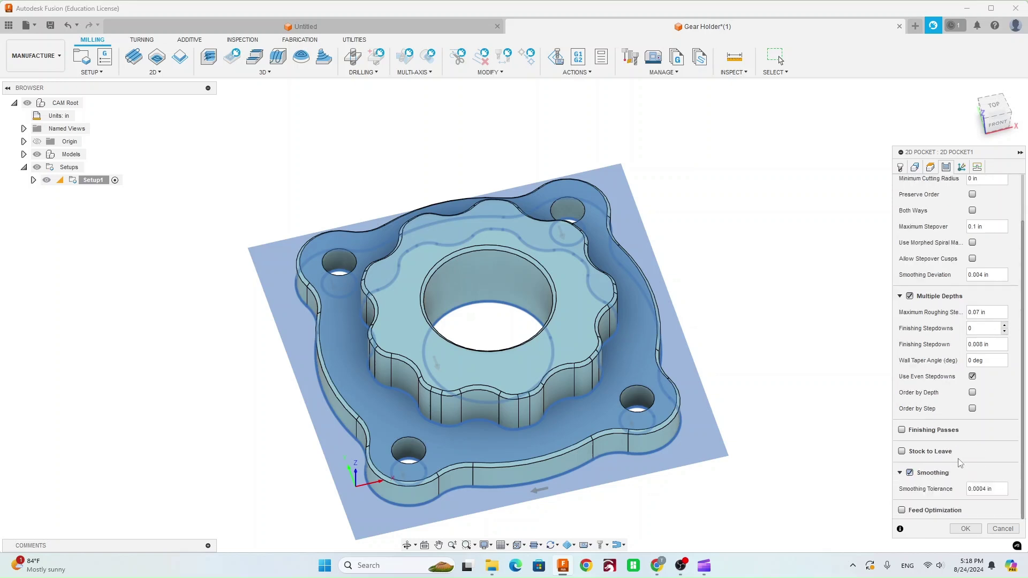
scroll(976, 426, up, 2)
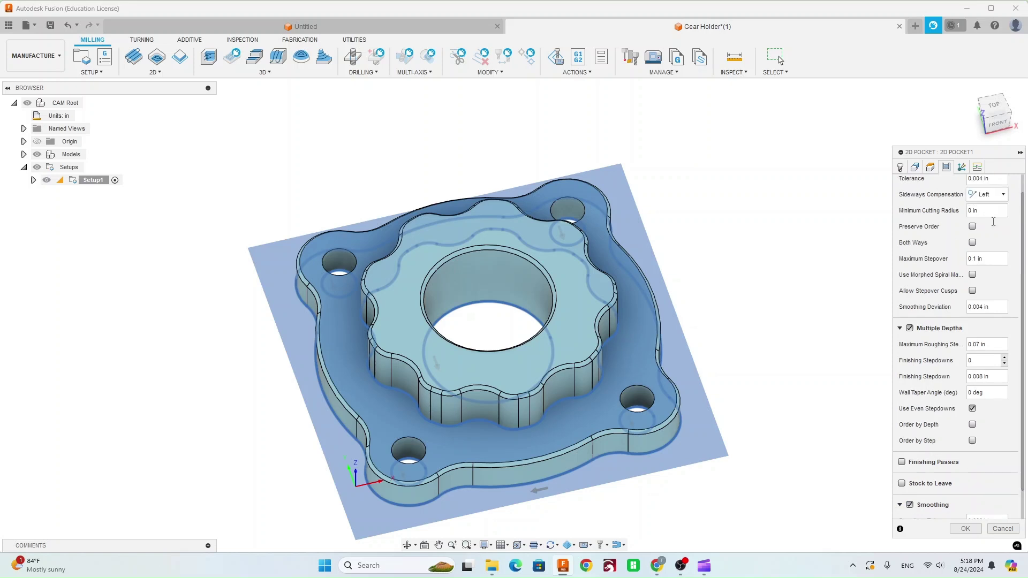
Turn off lead-in/lead-out, set the ramp type to Plunge, and generate 2D Pocket1.
click(977, 167)
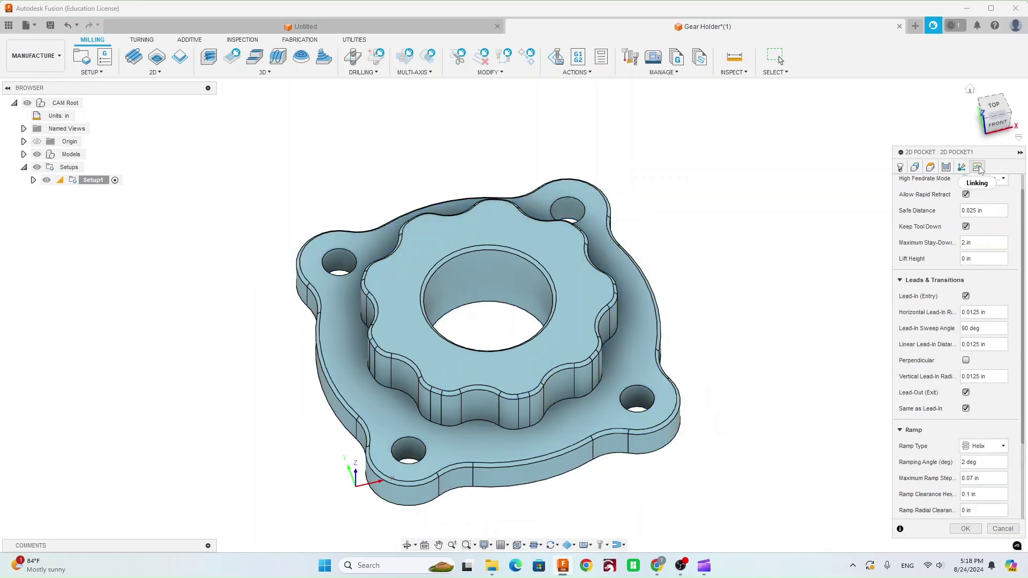
click(966, 296)
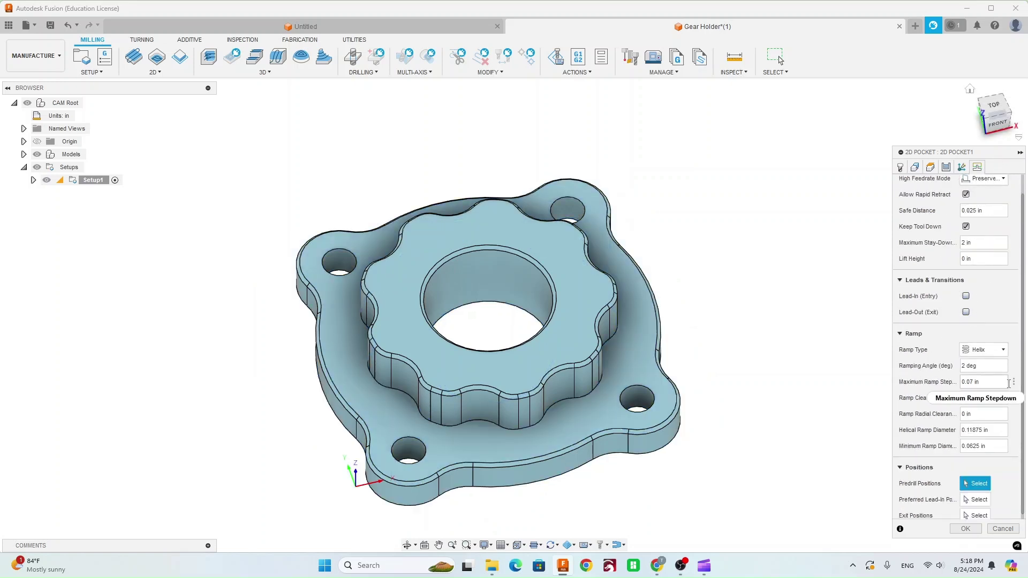
click(990, 349)
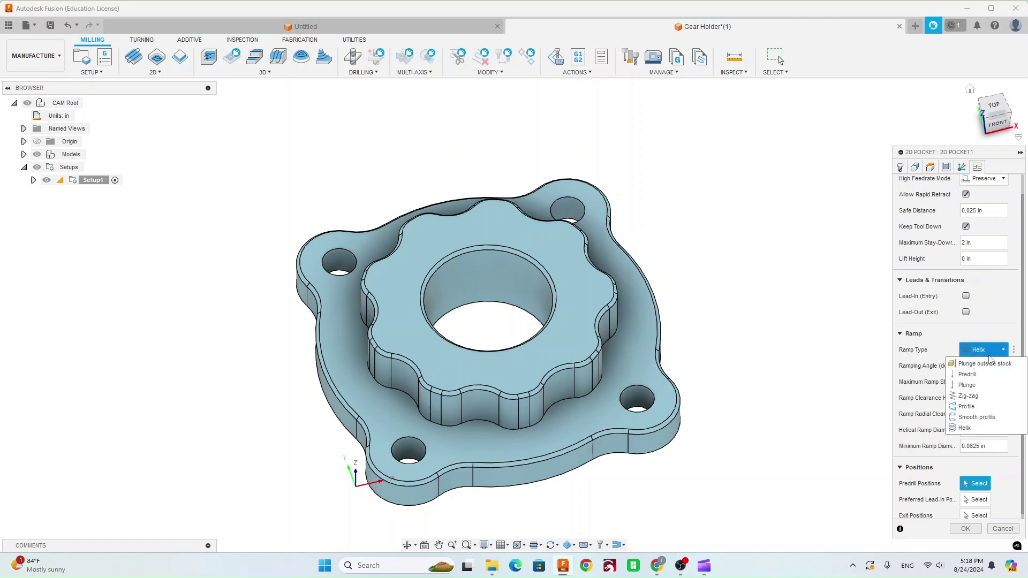
click(981, 385)
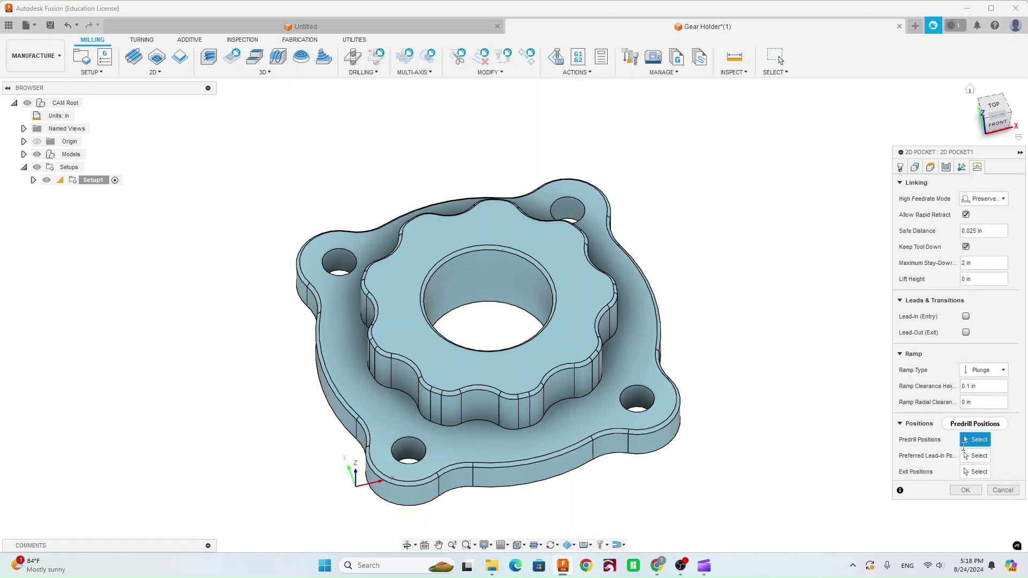
click(969, 490)
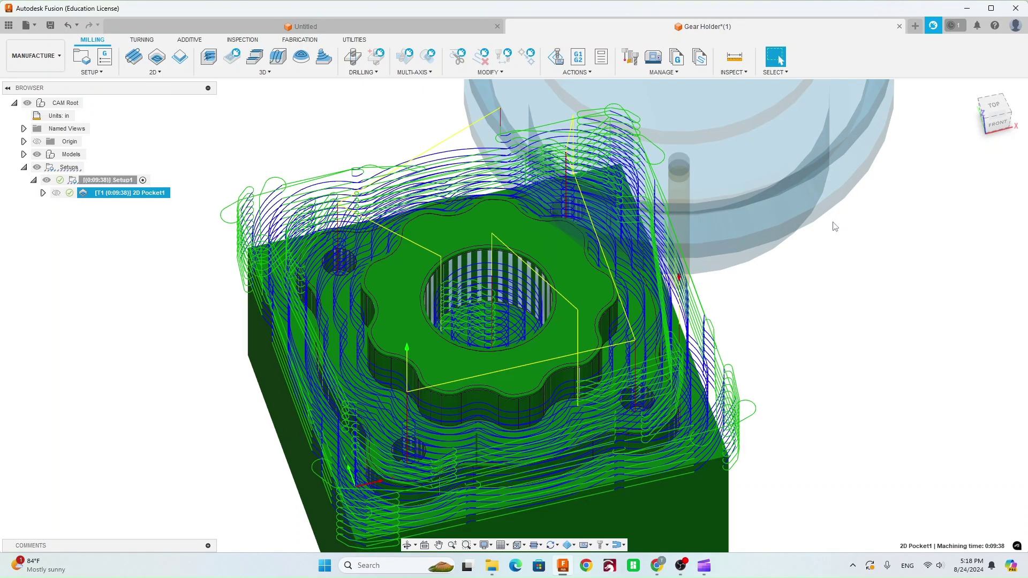
middle_drag(825, 421, 881, 338)
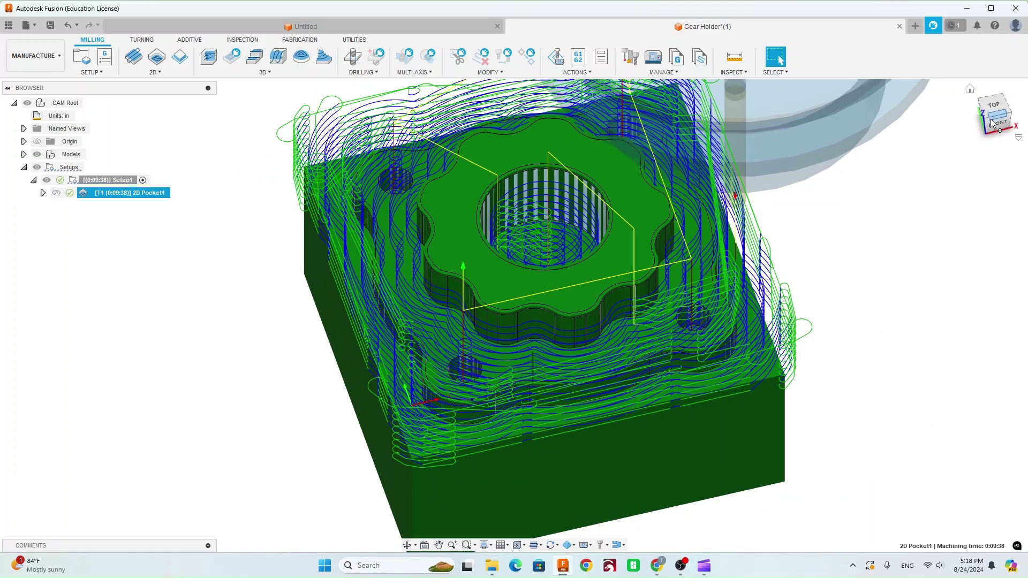
mouse_move(992, 123)
mouse_down()
mouse_move(1010, 100)
mouse_move(830, 228)
mouse_up()
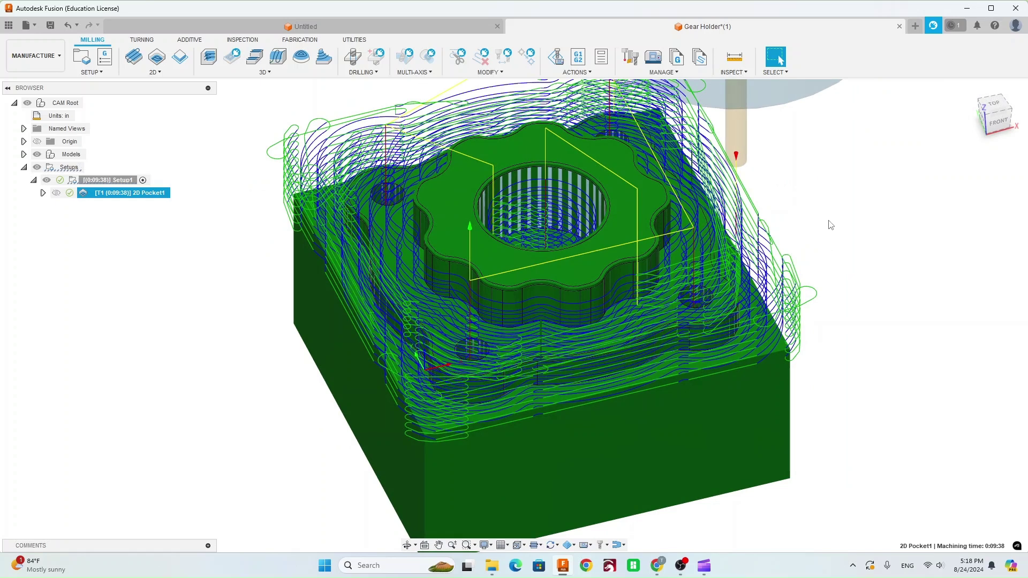
click(850, 205)
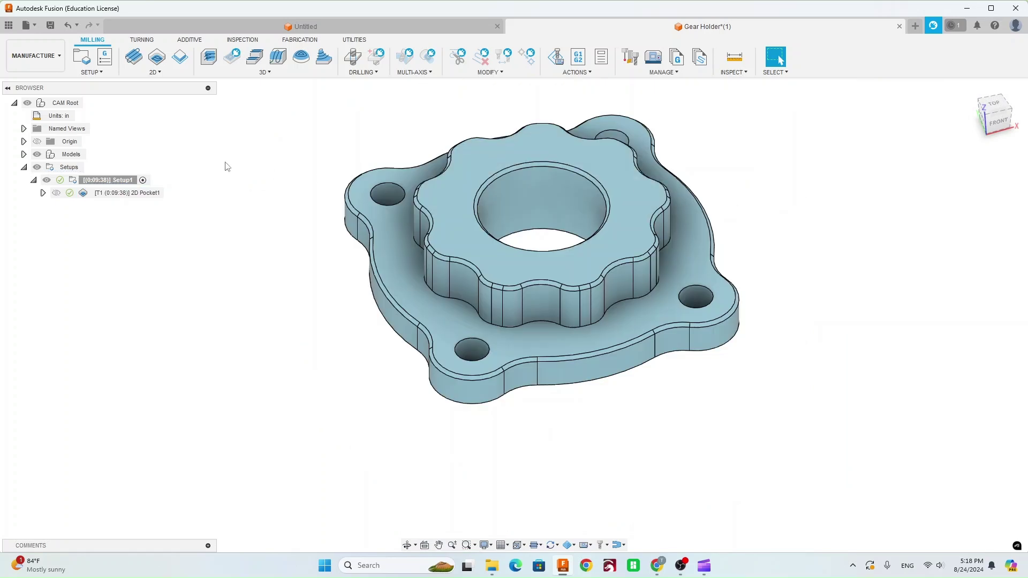
click(173, 73)
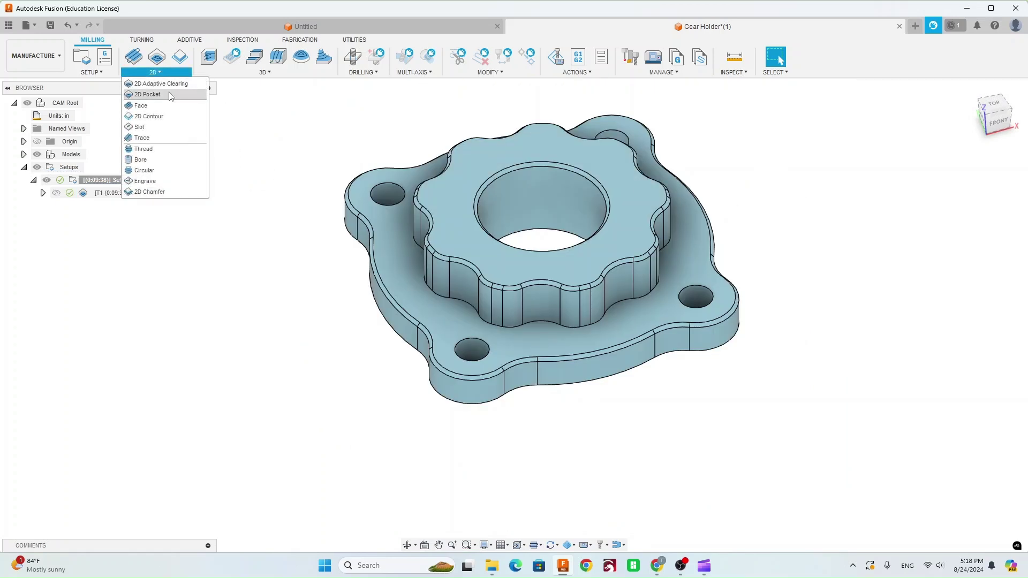
Create a 2D Chamfer using the MfgTools Ø1/4" 45° Chamfer Wax/Wood tool.
click(153, 192)
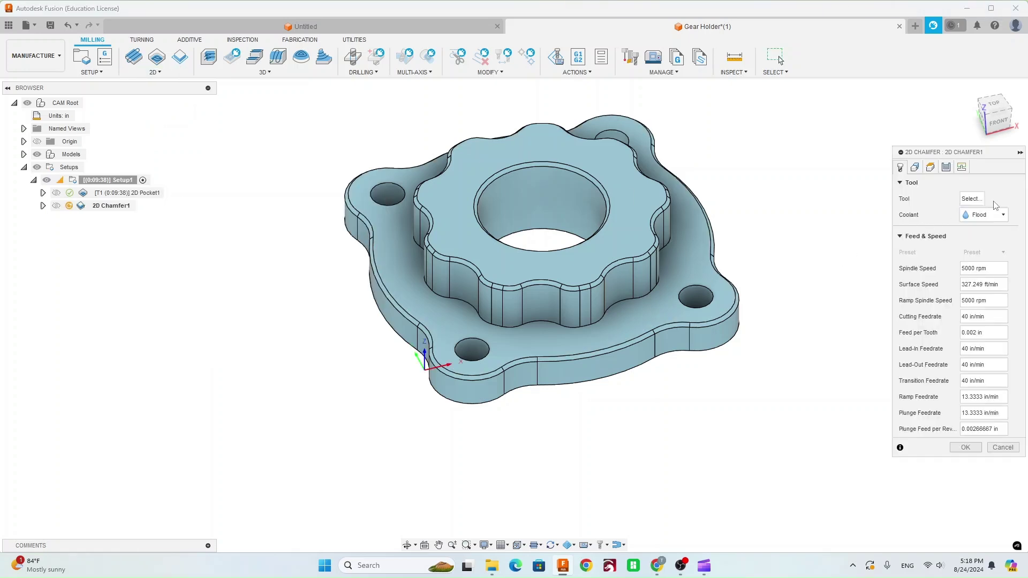
click(972, 199)
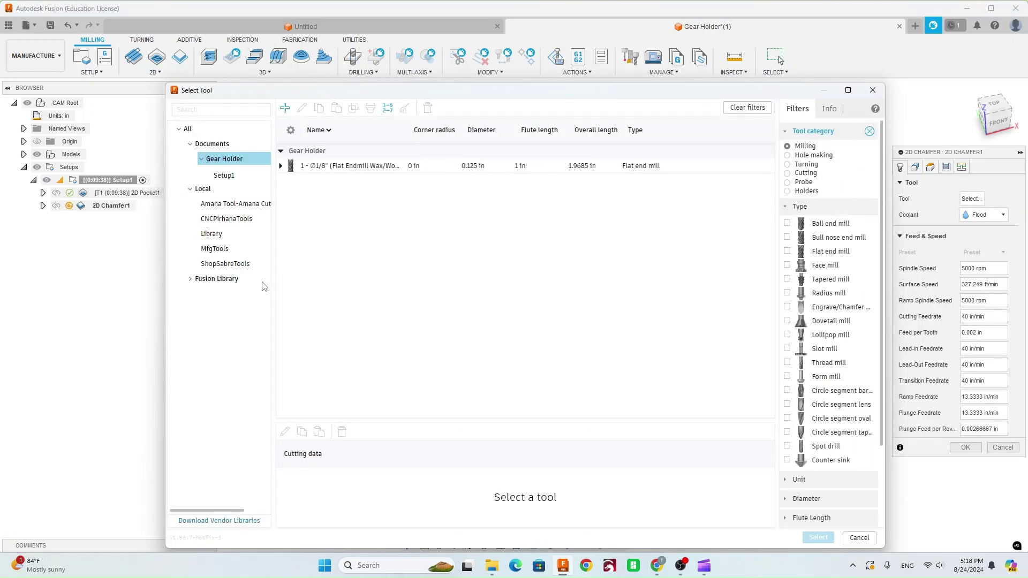
click(214, 249)
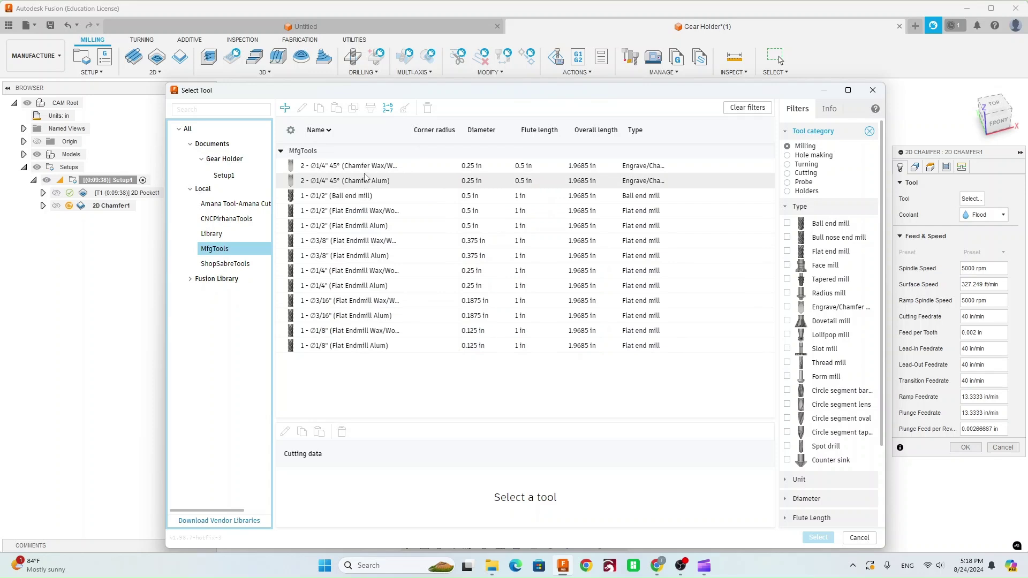
click(326, 185)
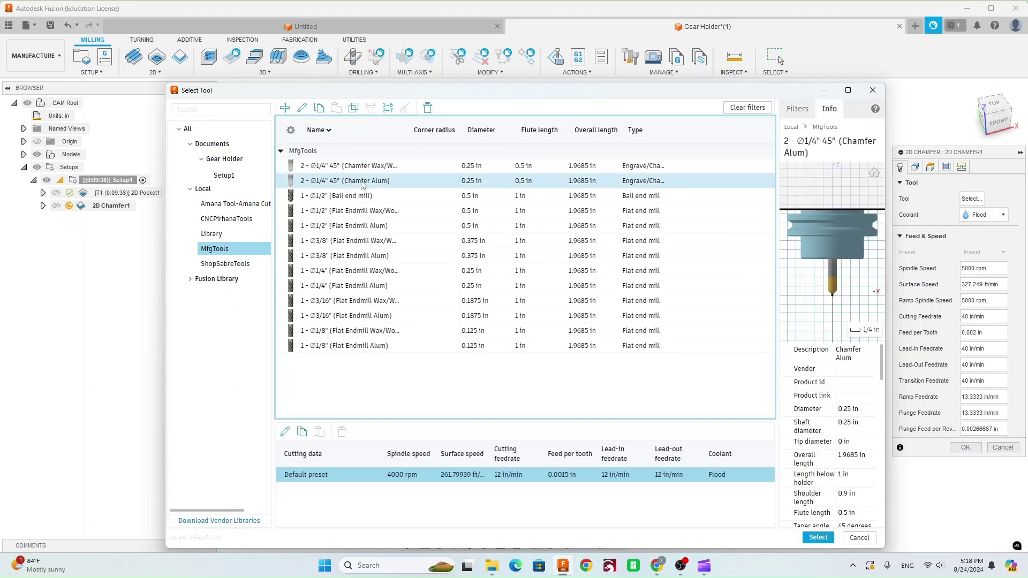
click(365, 170)
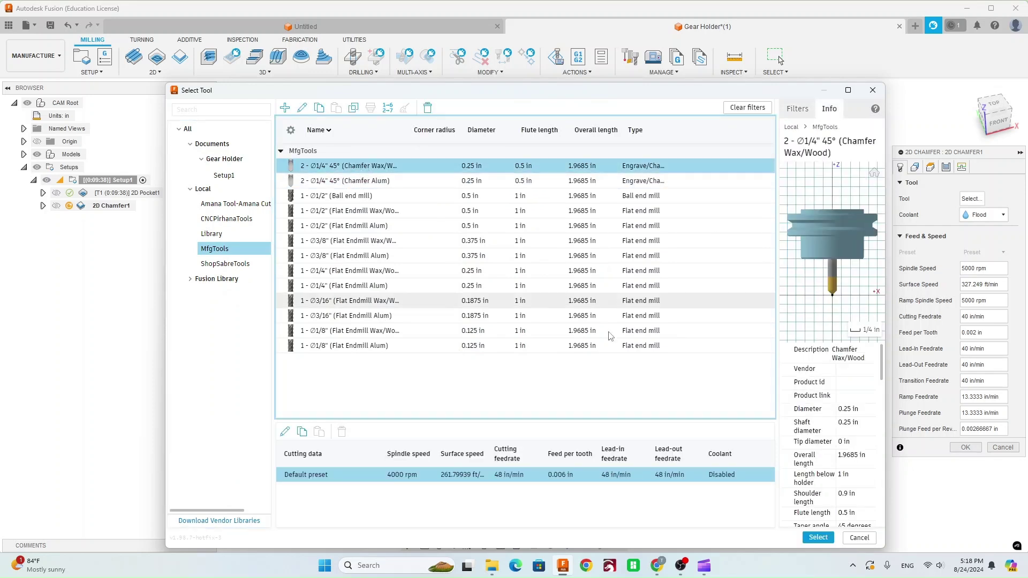
click(817, 537)
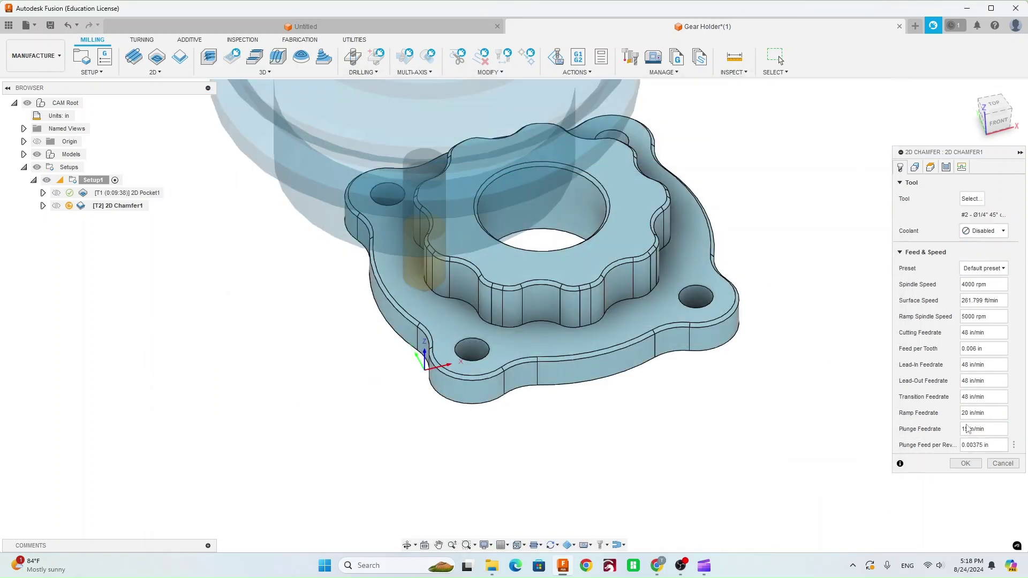
click(914, 166)
Select the gear-shaped top contour, bore top edge and outer flange edge for chamfering.
scroll(538, 306, up, 3)
scroll(535, 302, up, 1)
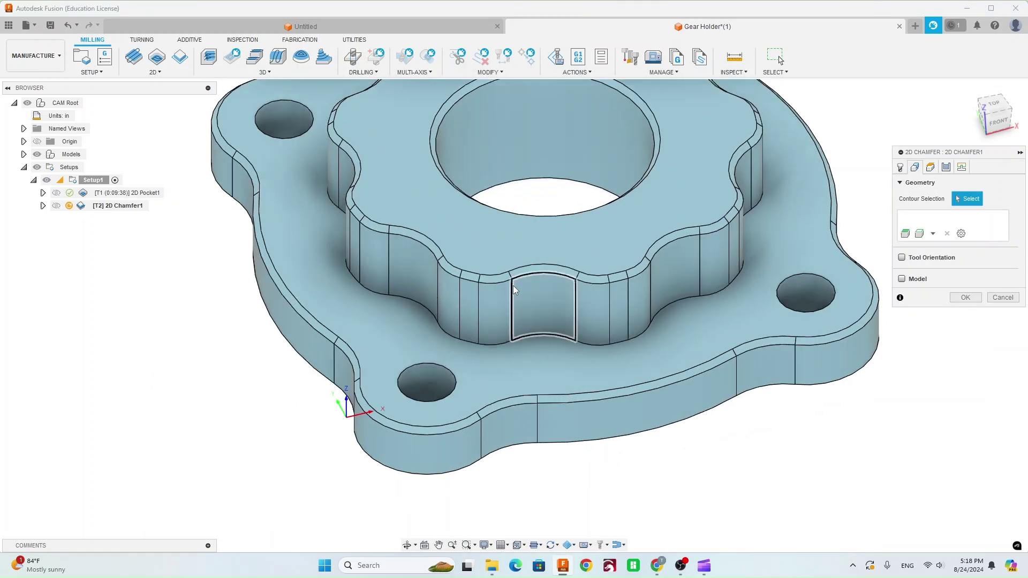
click(503, 284)
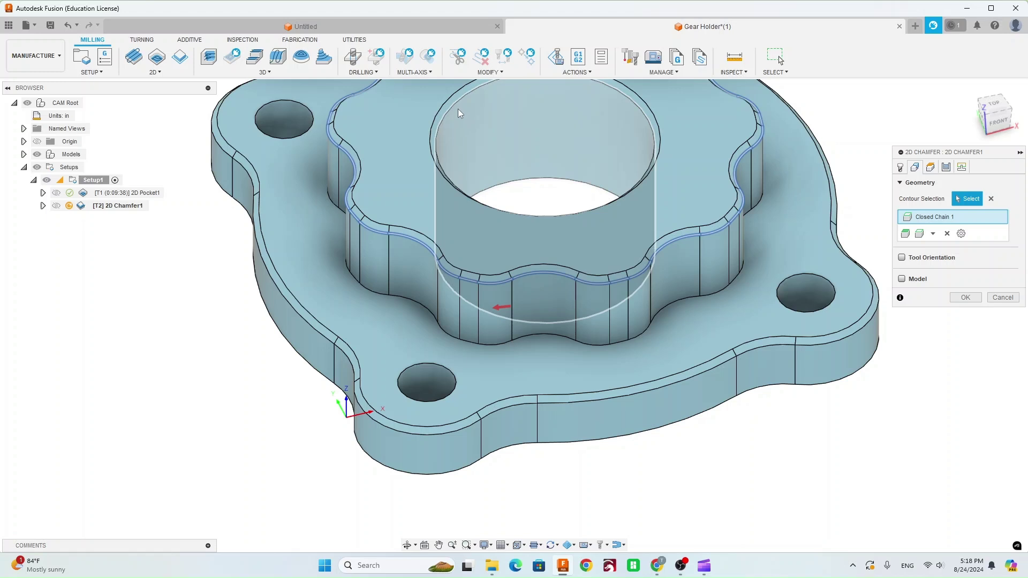
click(455, 107)
click(592, 400)
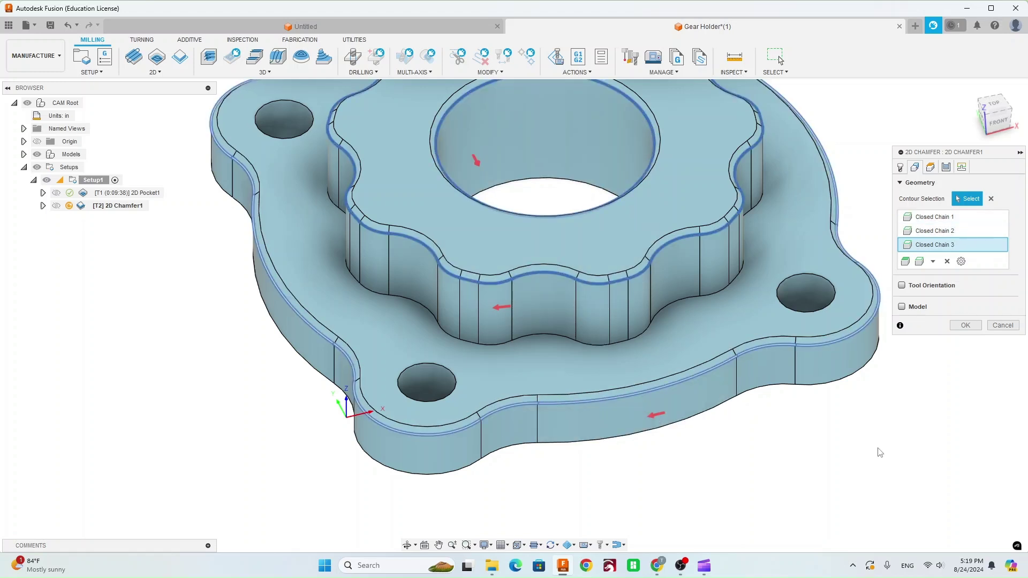
Set chamfer clearance to 0, enable lead-in/lead-out, and generate the chamfer toolpath.
click(945, 167)
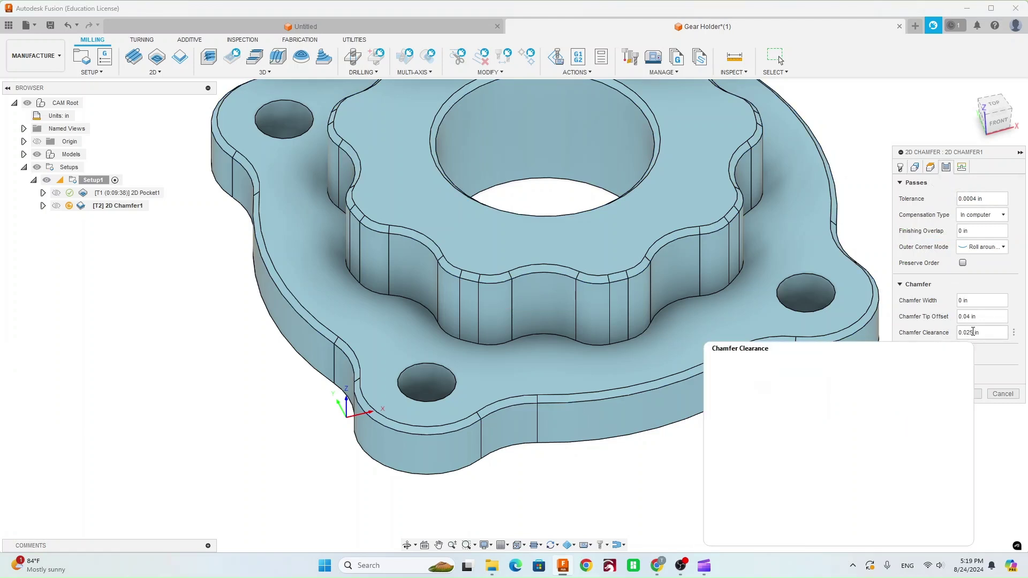
drag(972, 331, 954, 335)
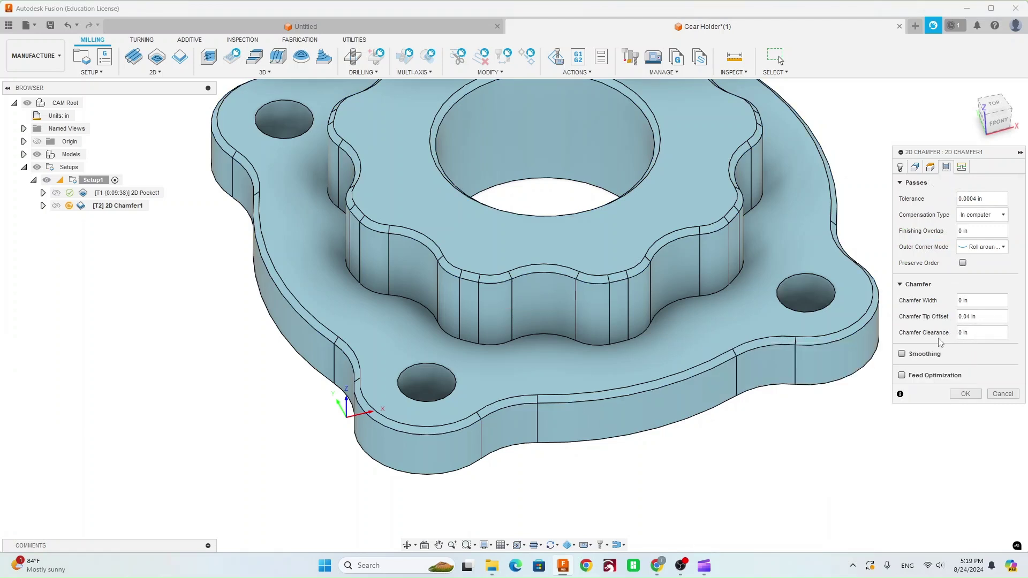
text(0)
click(961, 167)
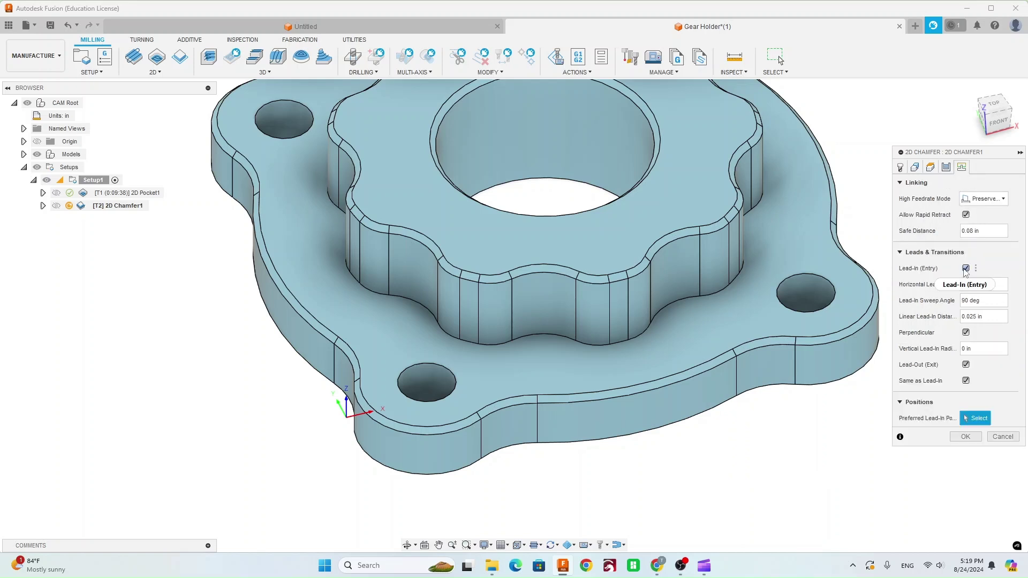
click(966, 284)
click(965, 421)
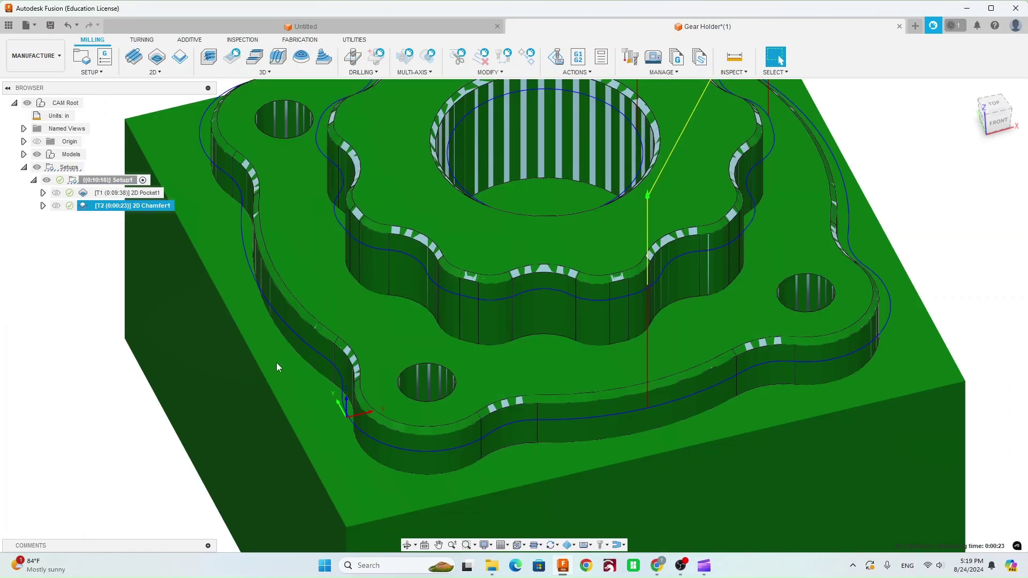
scroll(195, 392, down, 2)
click(242, 165)
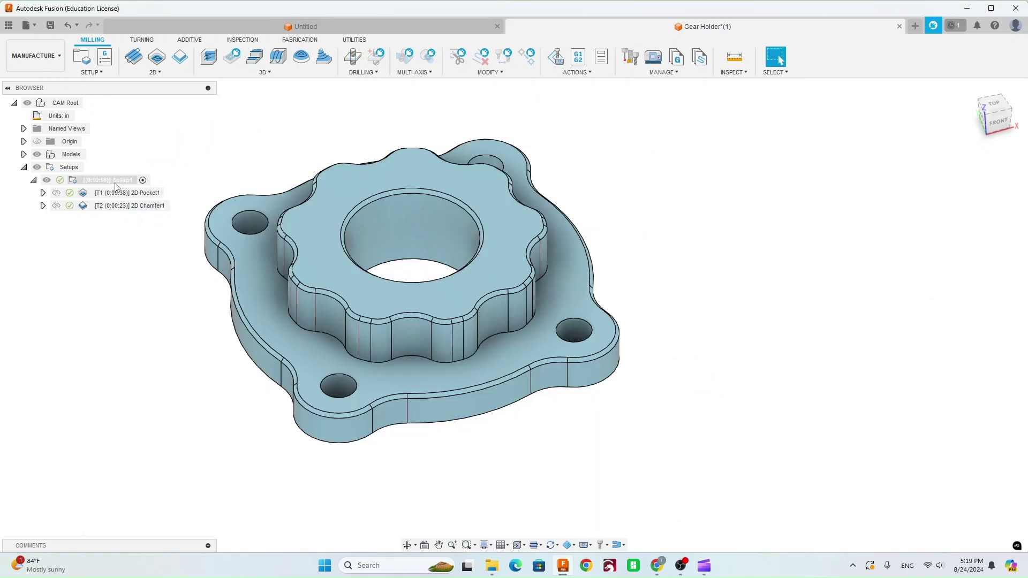
click(115, 182)
click(556, 56)
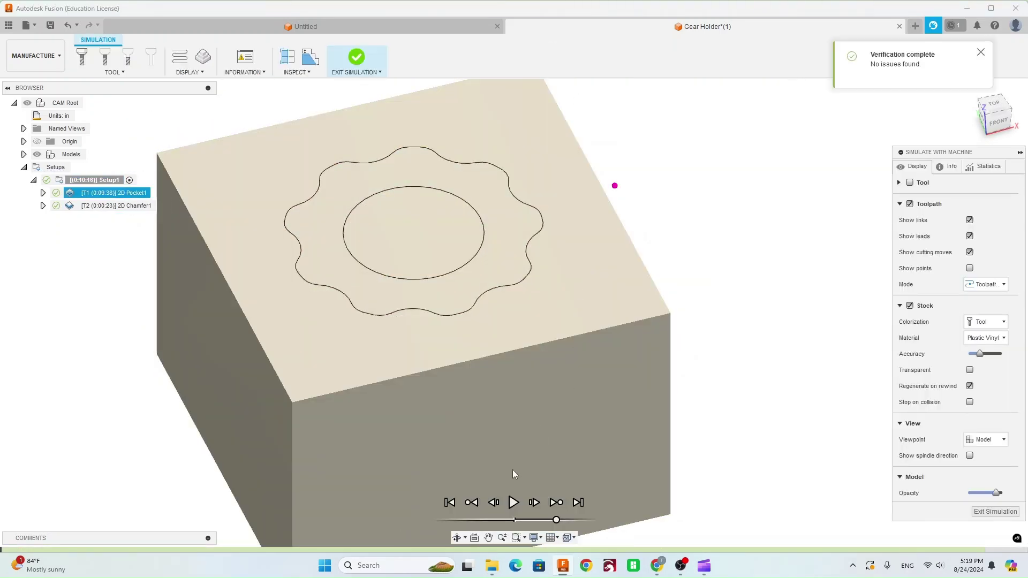
click(513, 502)
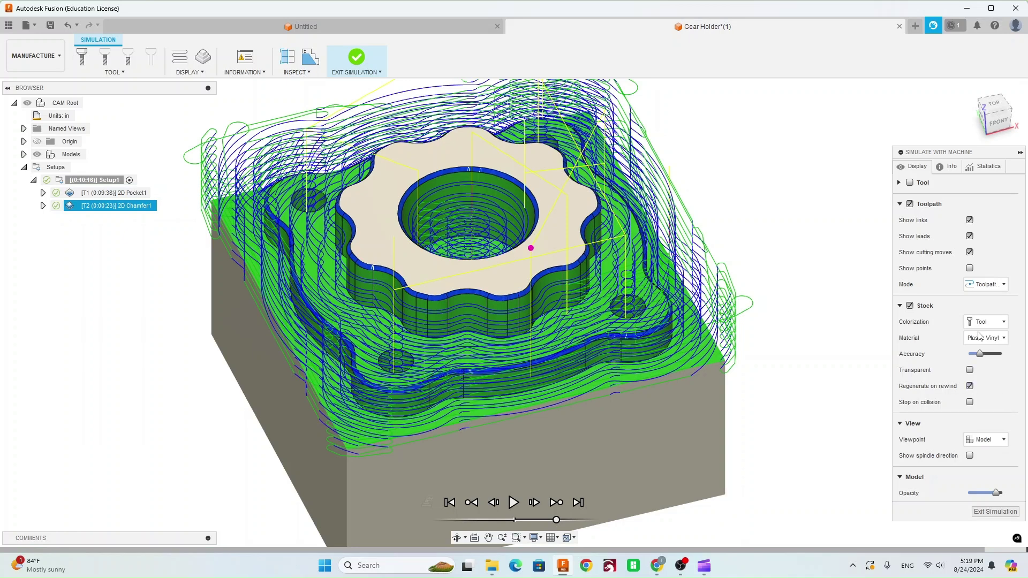
click(909, 204)
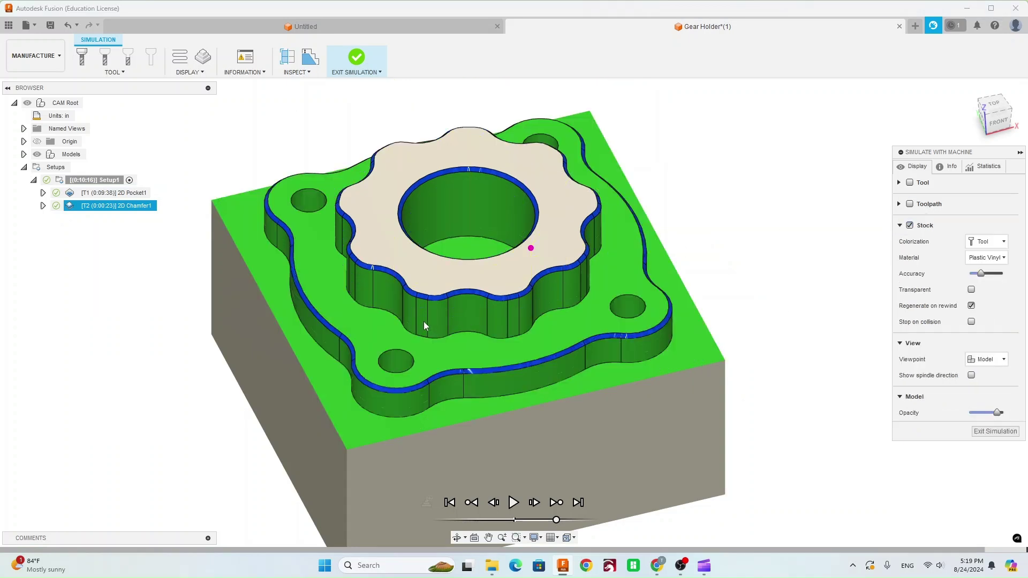
scroll(439, 308, up, 8)
scroll(440, 308, down, 10)
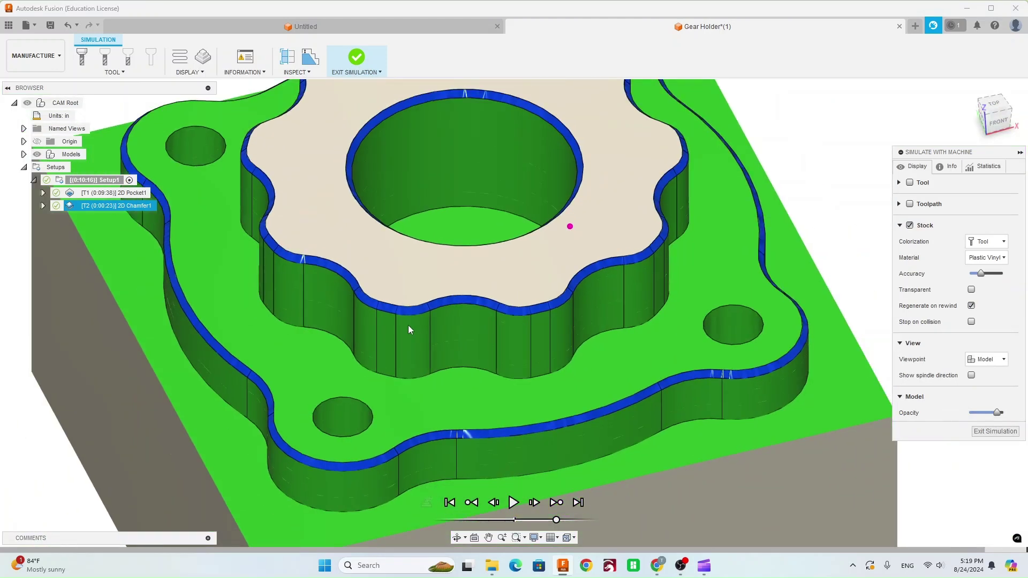
click(995, 432)
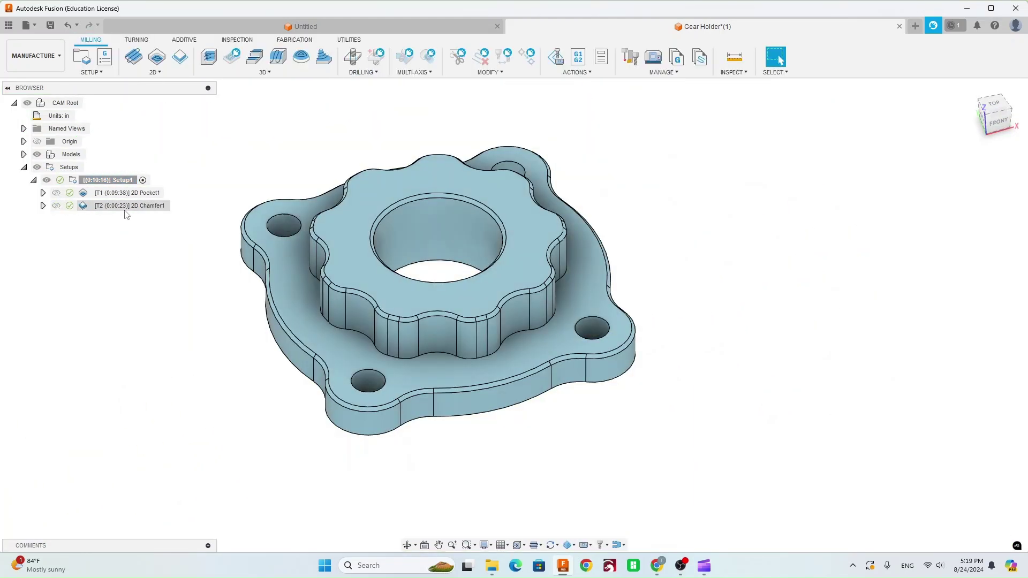
Turn on smoothing for 2D Chamfer1 and regenerate its toolpath.
double_click(125, 208)
click(916, 167)
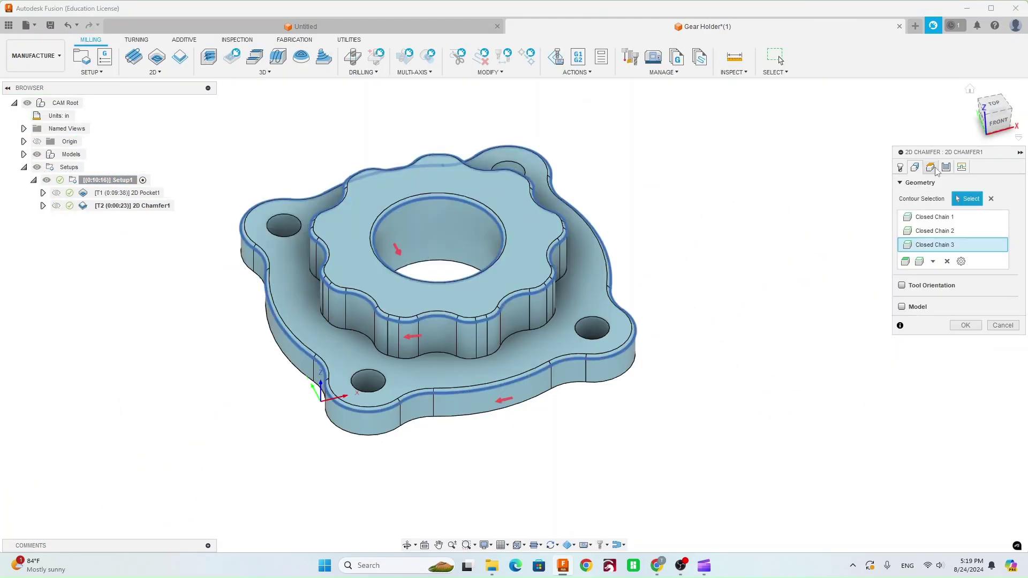
click(946, 167)
click(902, 354)
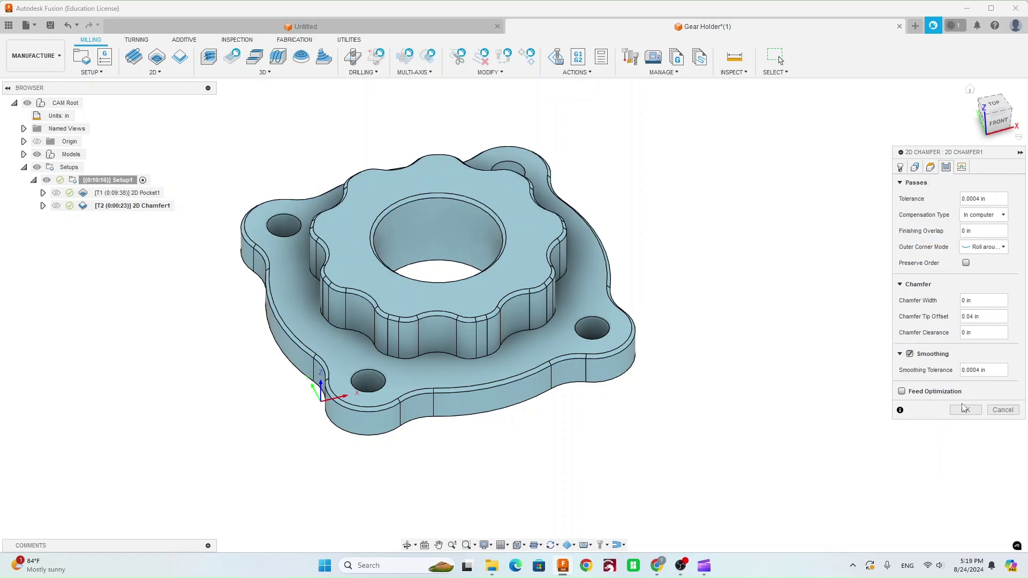
click(966, 410)
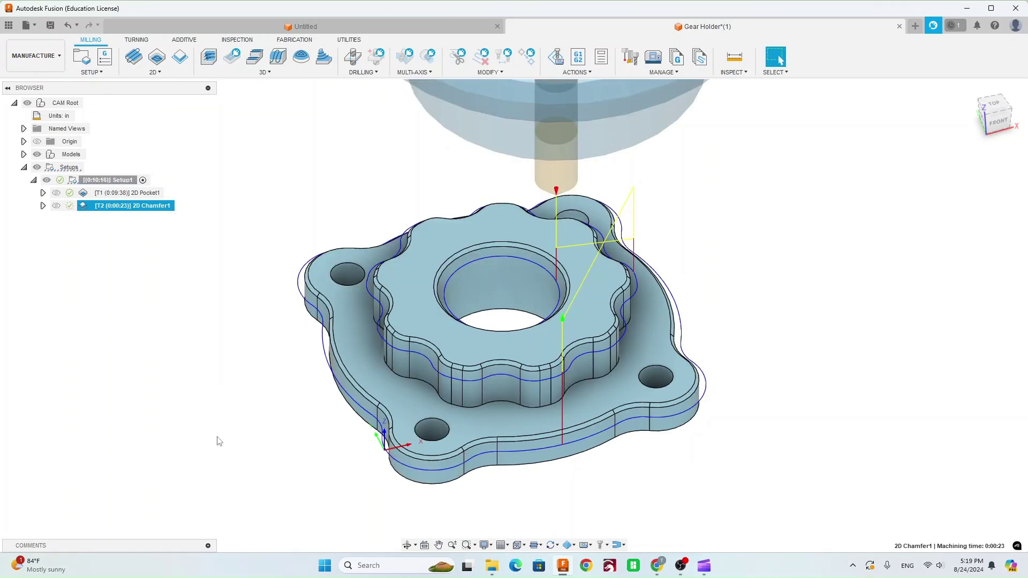
click(180, 395)
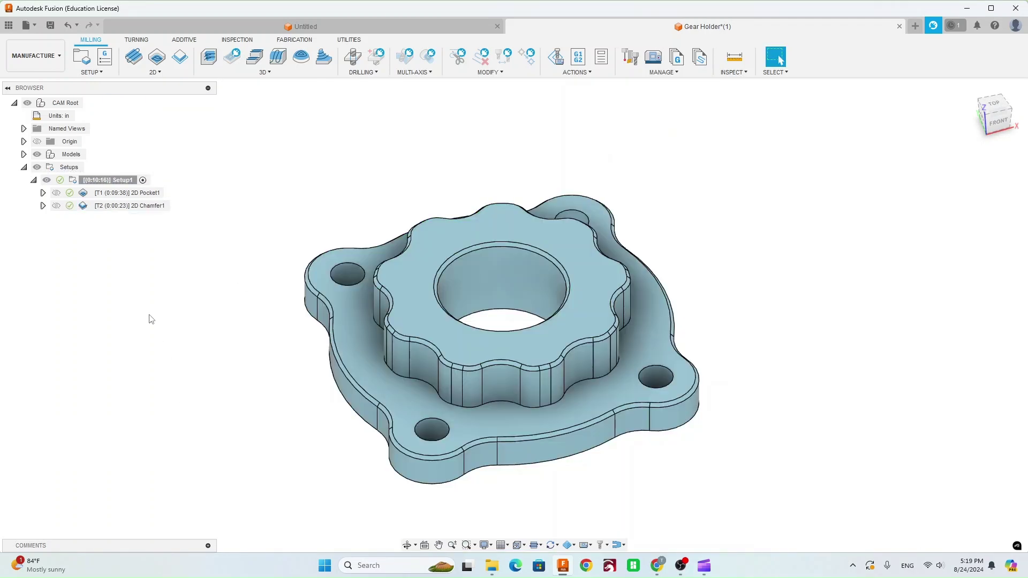
Select Setup1 to review its stock and the 0:10:16 total machining time.
click(98, 182)
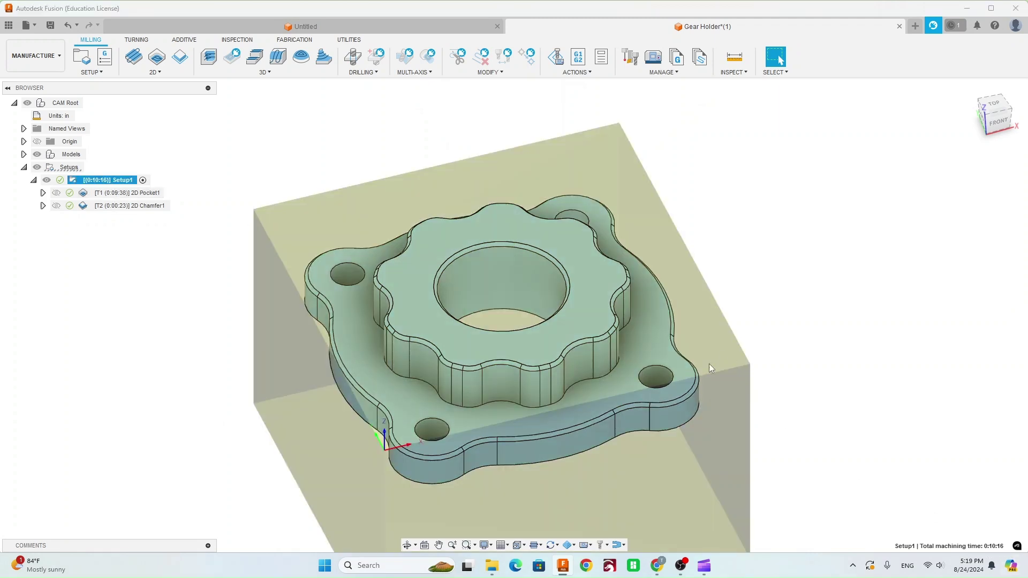
middle_drag(709, 364, 742, 314)
scroll(708, 324, up, 2)
scroll(704, 327, down, 2)
scroll(809, 358, down, 3)
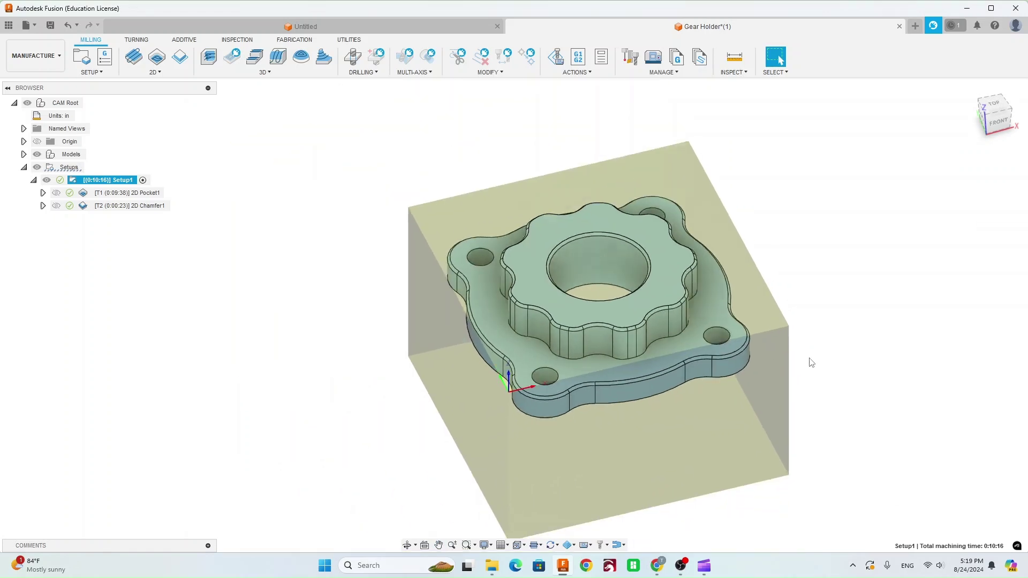
scroll(809, 358, down, 1)
middle_drag(802, 340, 690, 342)
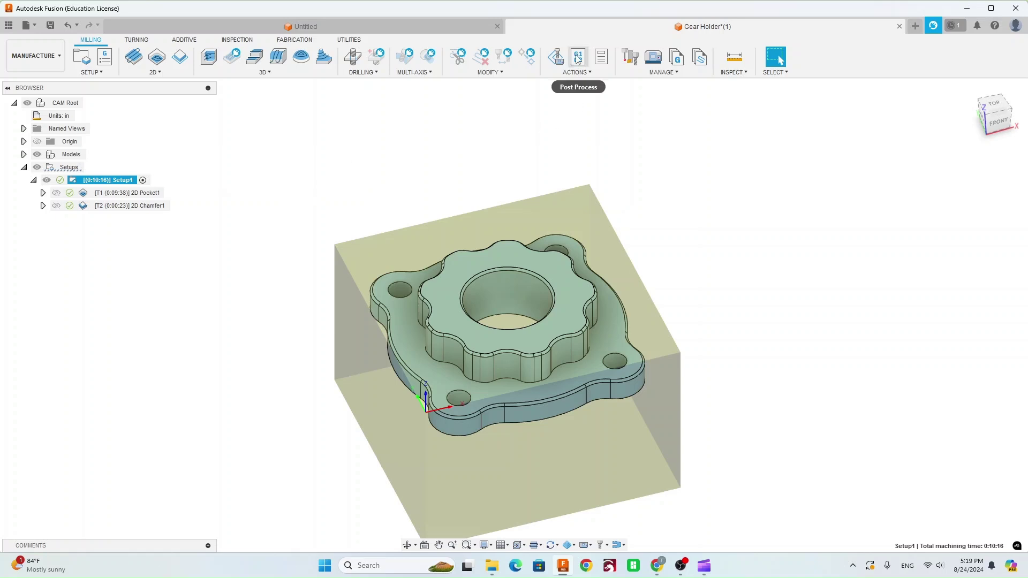
click(166, 168)
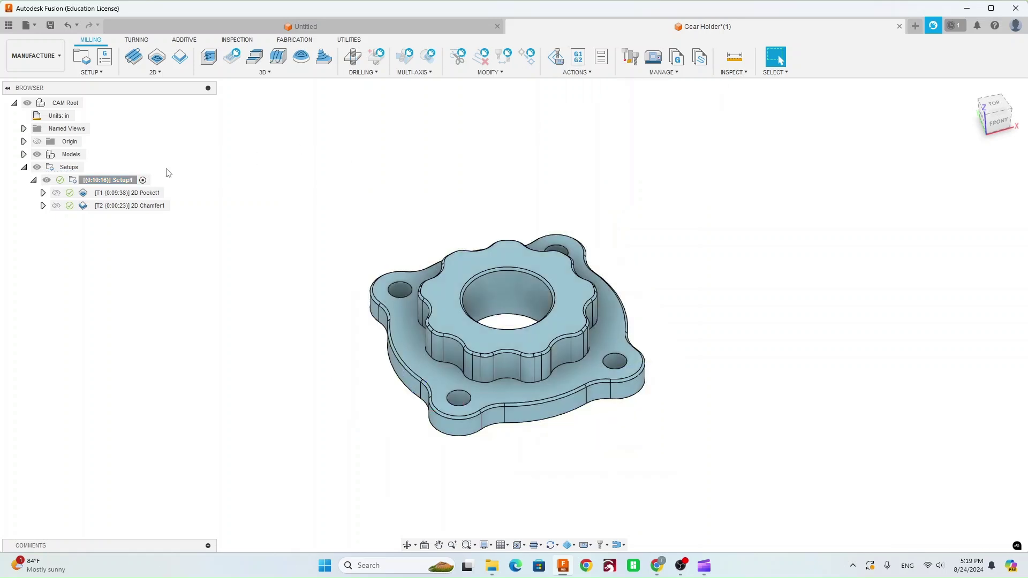
click(102, 182)
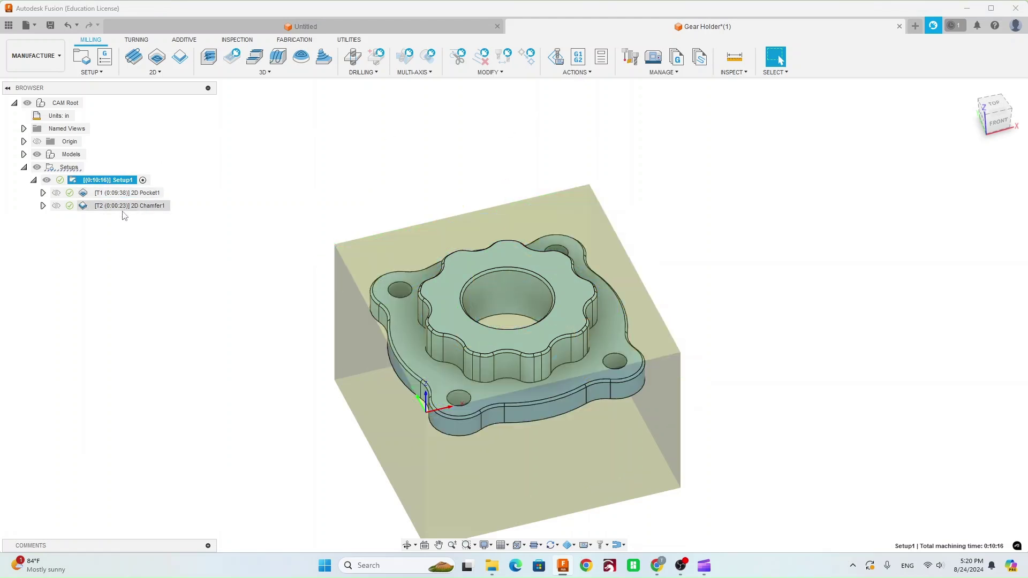
mouse_move(99, 200)
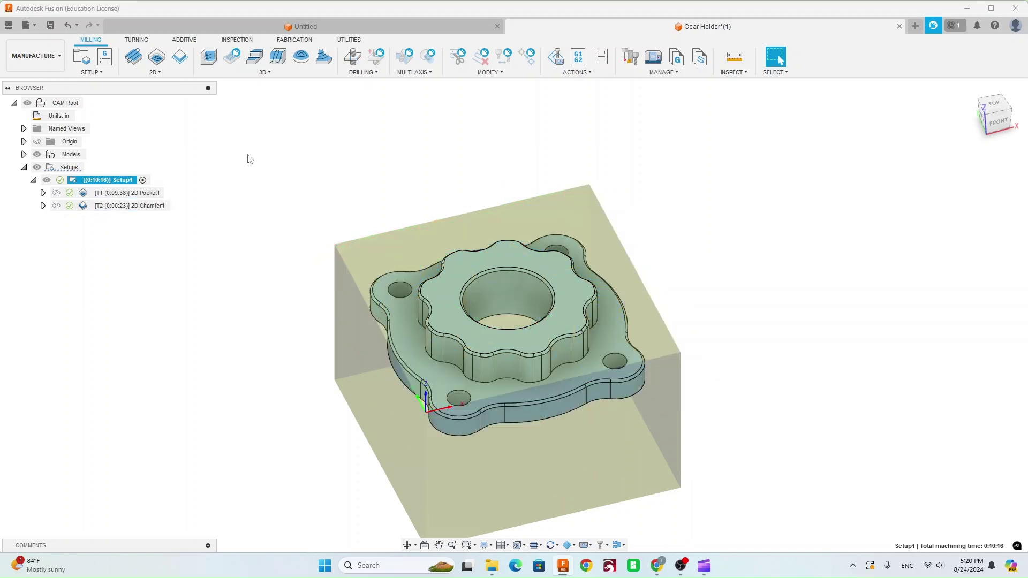
Start an NC program using the HAAS - Next Generation Control post processor.
click(579, 58)
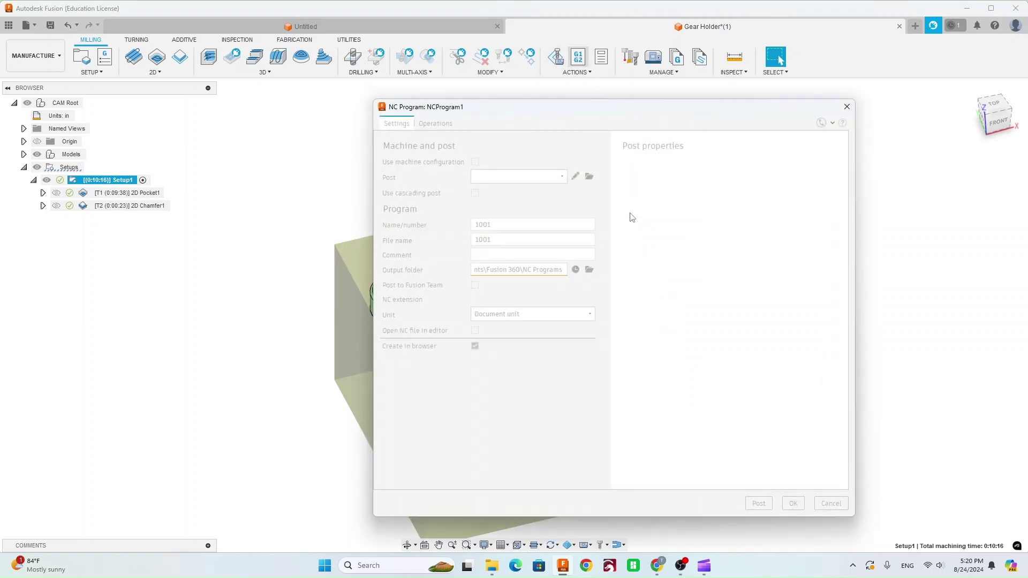
click(521, 177)
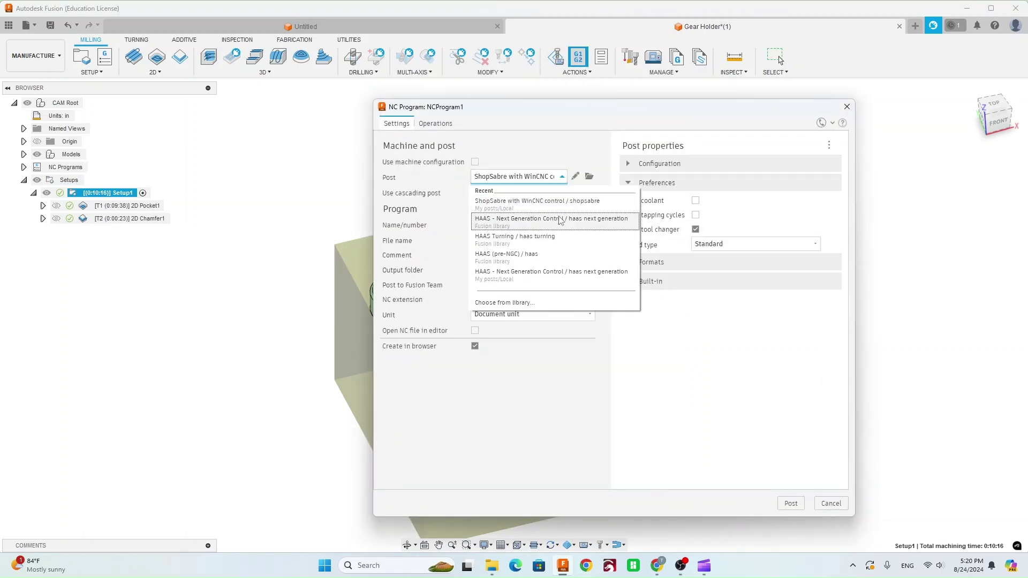
click(538, 260)
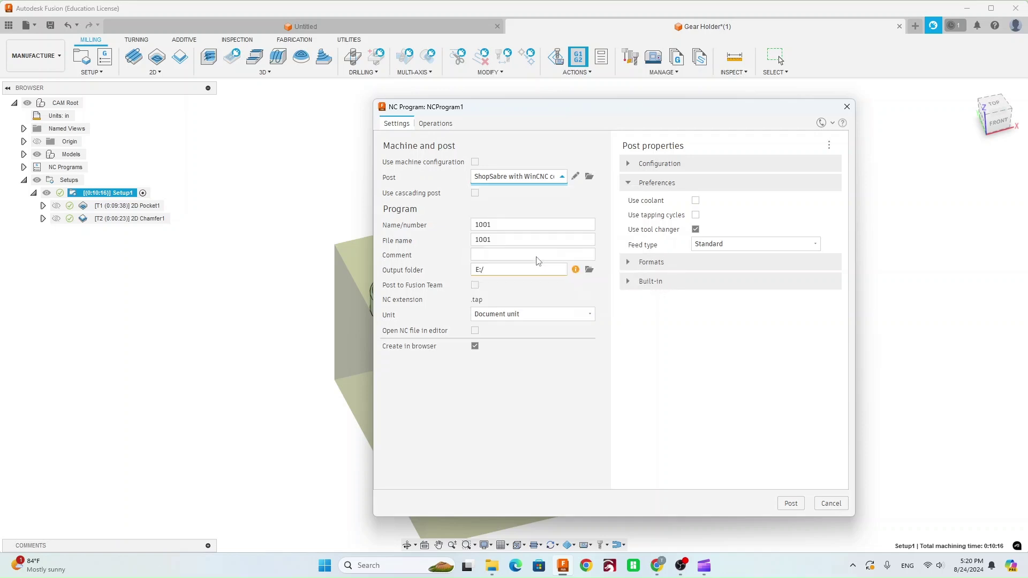
click(547, 179)
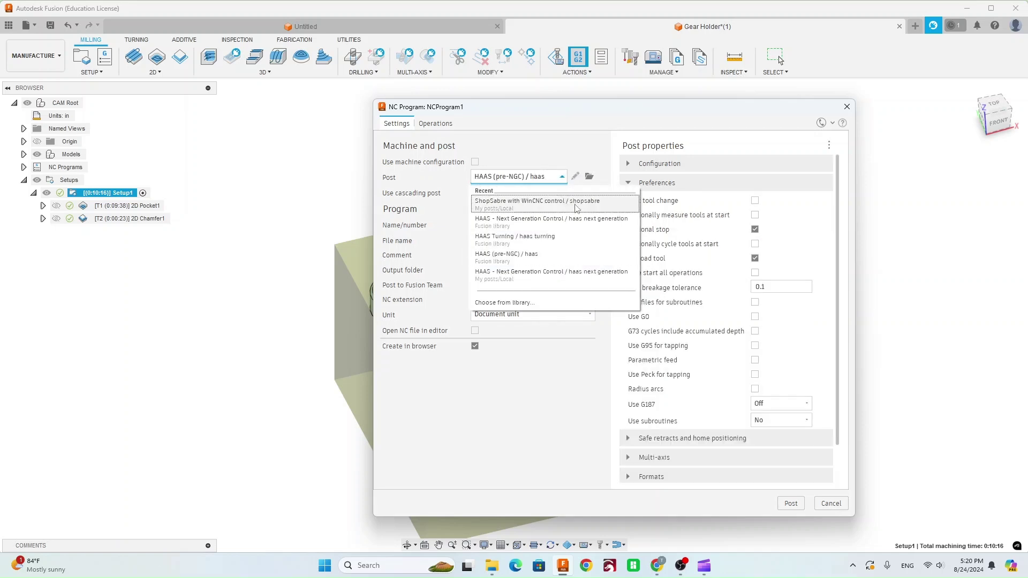
click(583, 222)
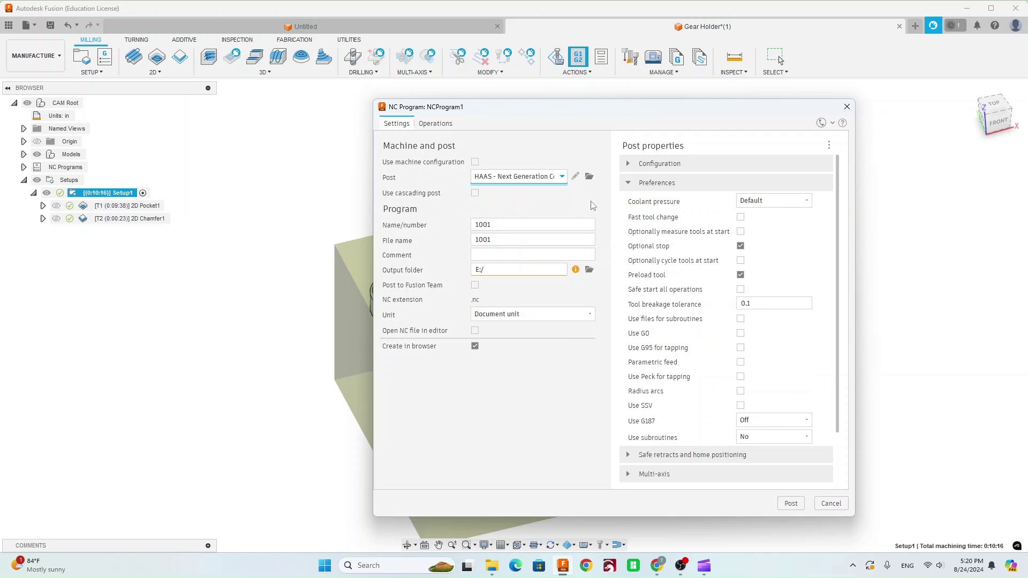
Set the built-in high feedrate to 20 and start renaming the output file to GearHolder.
scroll(690, 367, down, 2)
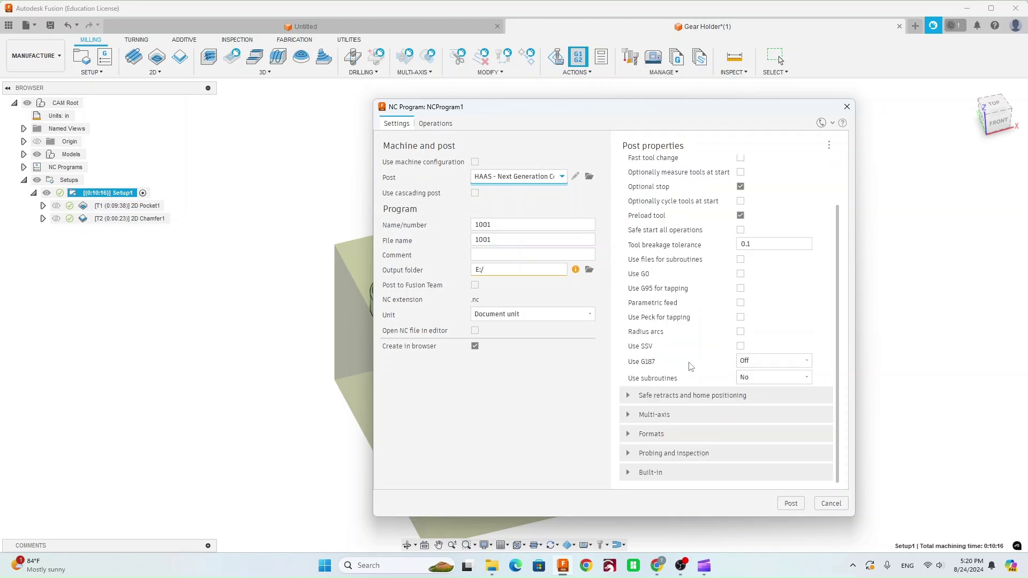
click(631, 473)
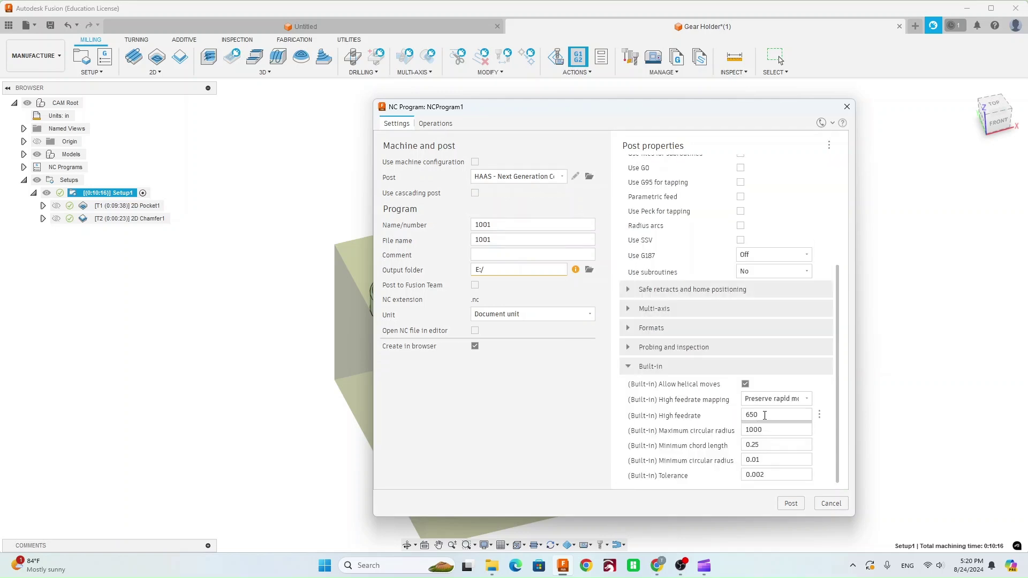
click(764, 415)
text(200)
scroll(698, 431, up, 3)
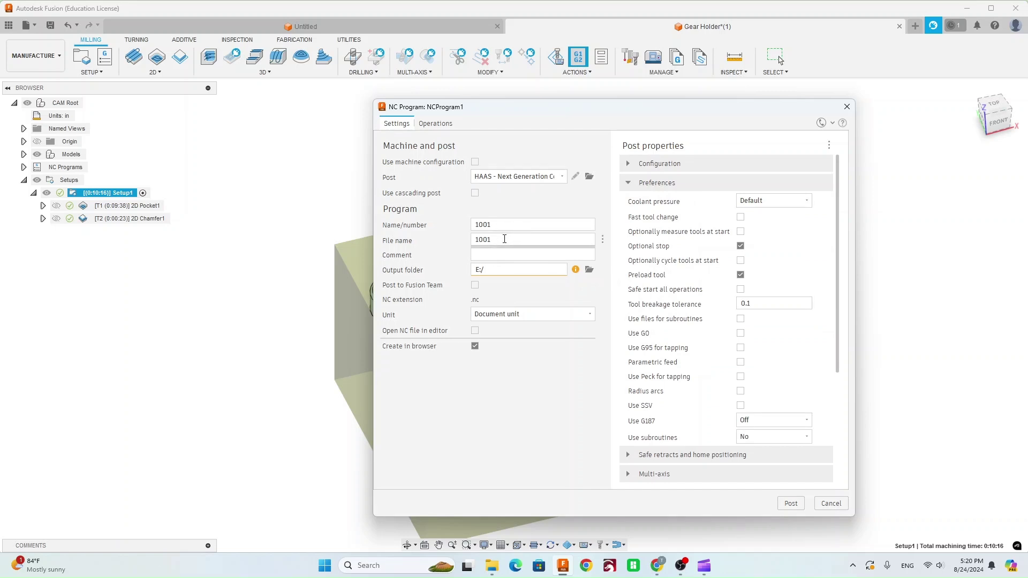
click(509, 239)
text(G)
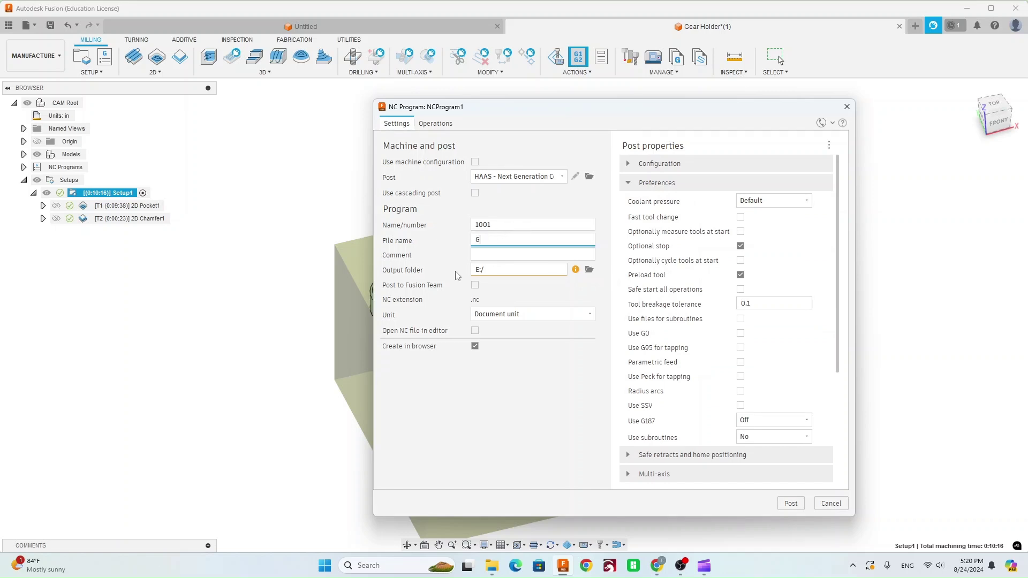